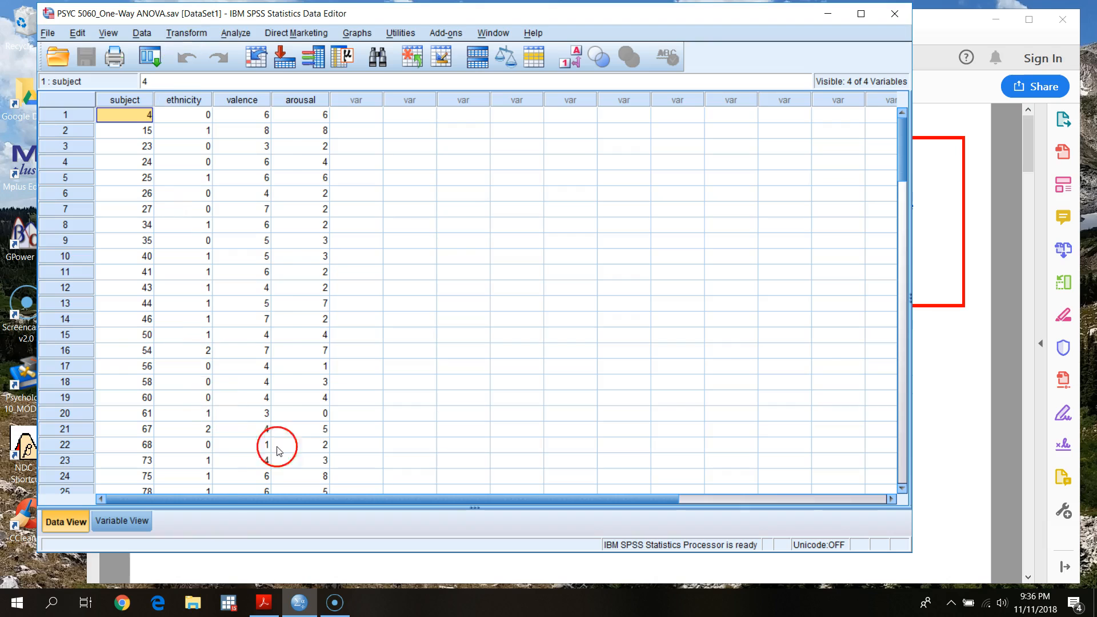
Consult the variable descriptions and value codes in the One-Way ANOVA screening PDF in Acrobat Reader and return to the SPSS data
click(974, 19)
click(996, 18)
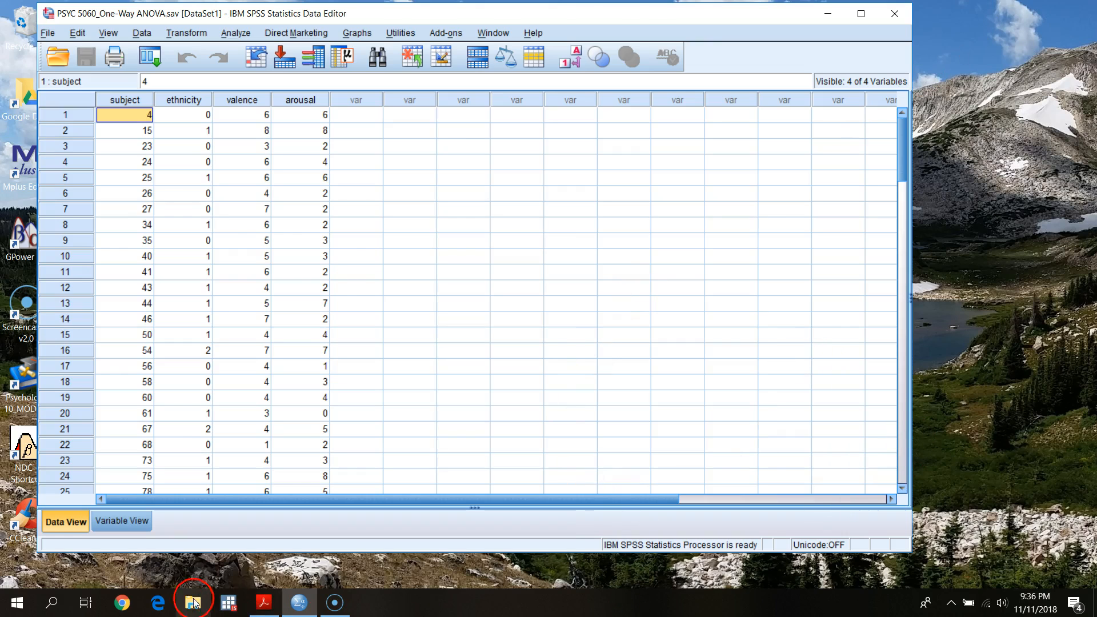
click(264, 602)
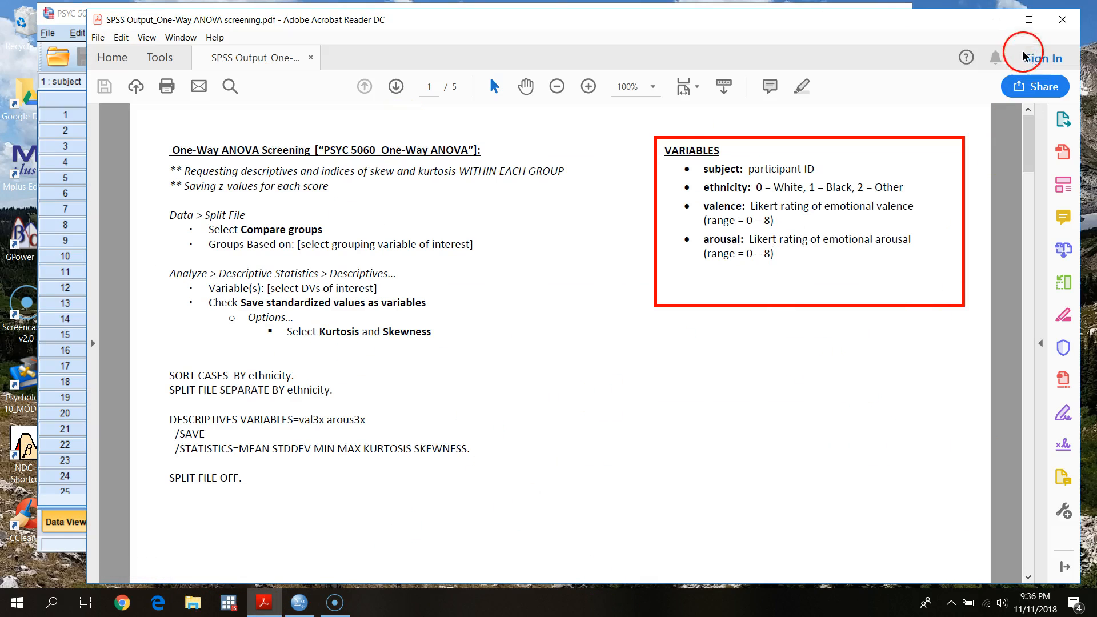
click(1004, 25)
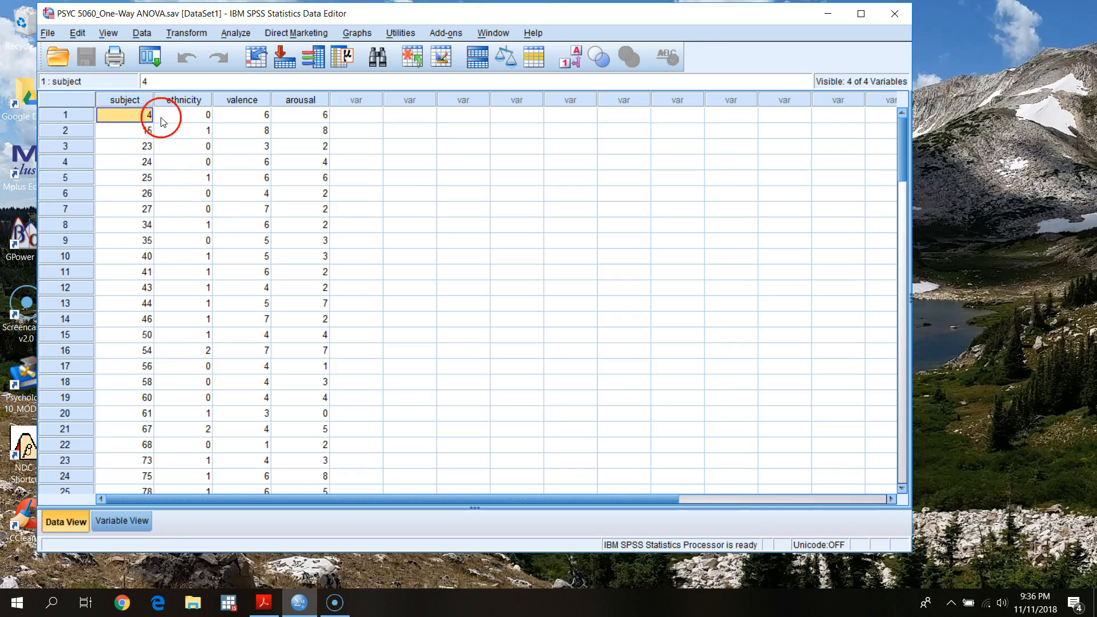
Sort the cases in ascending order by subject and move the output window clear of the subject data
scroll(899, 142, down, 2)
drag(914, 220, 921, 107)
click(139, 100)
right_click(139, 99)
click(197, 204)
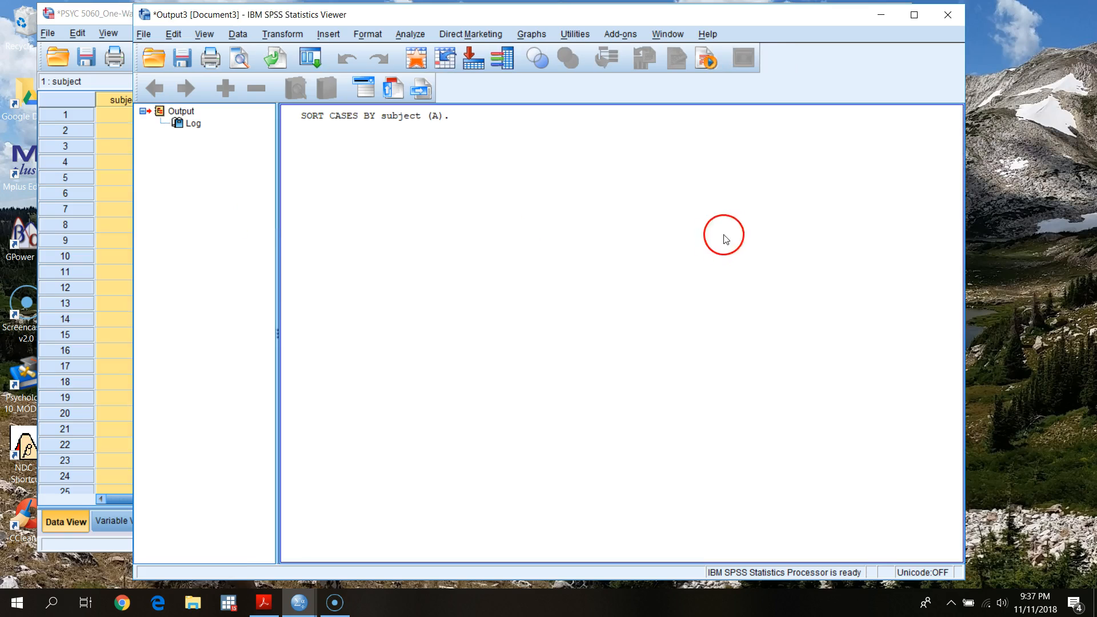
drag(577, 13, 688, 19)
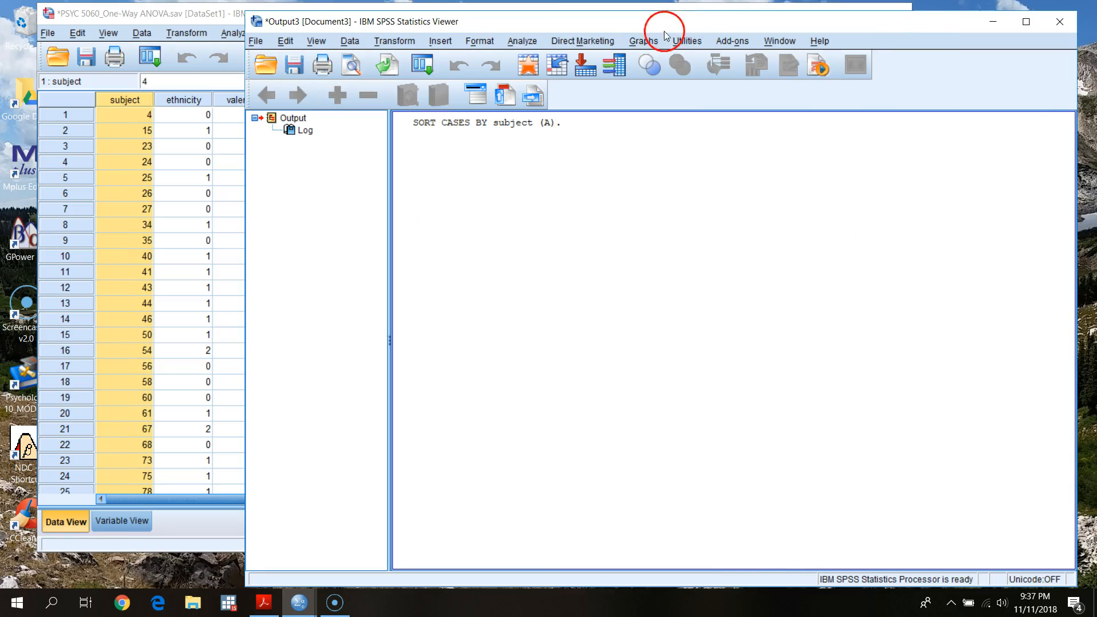
click(165, 14)
mouse_move(897, 156)
mouse_down()
mouse_move(901, 406)
mouse_move(884, 139)
mouse_up()
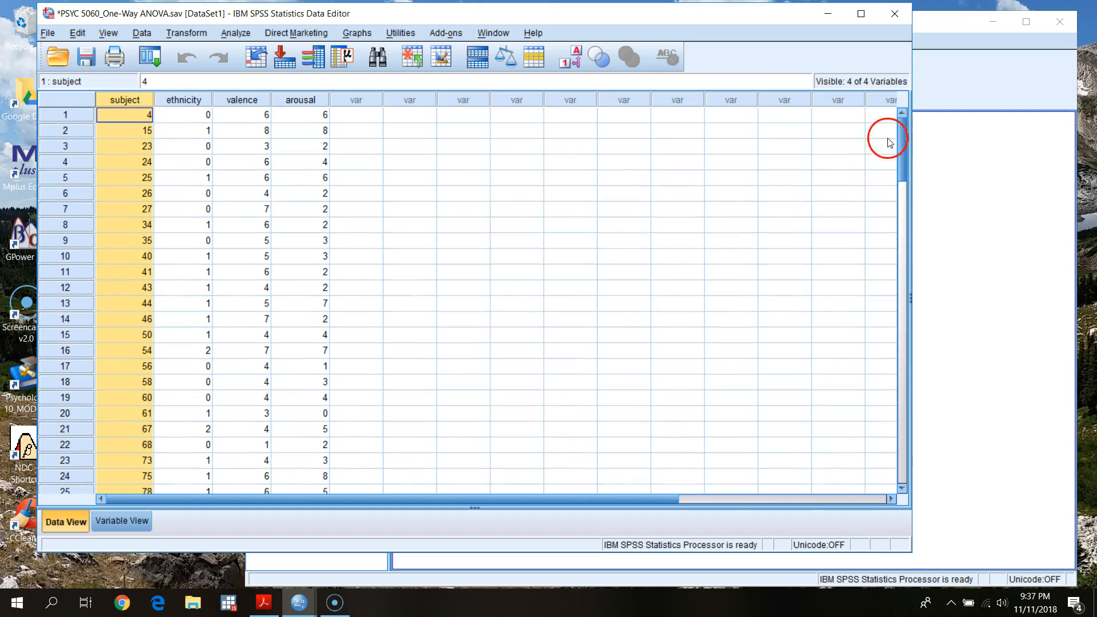
Sort the cases in ascending order by ethnicity and check the variable's values for out-of-range entries
click(191, 98)
right_click(193, 97)
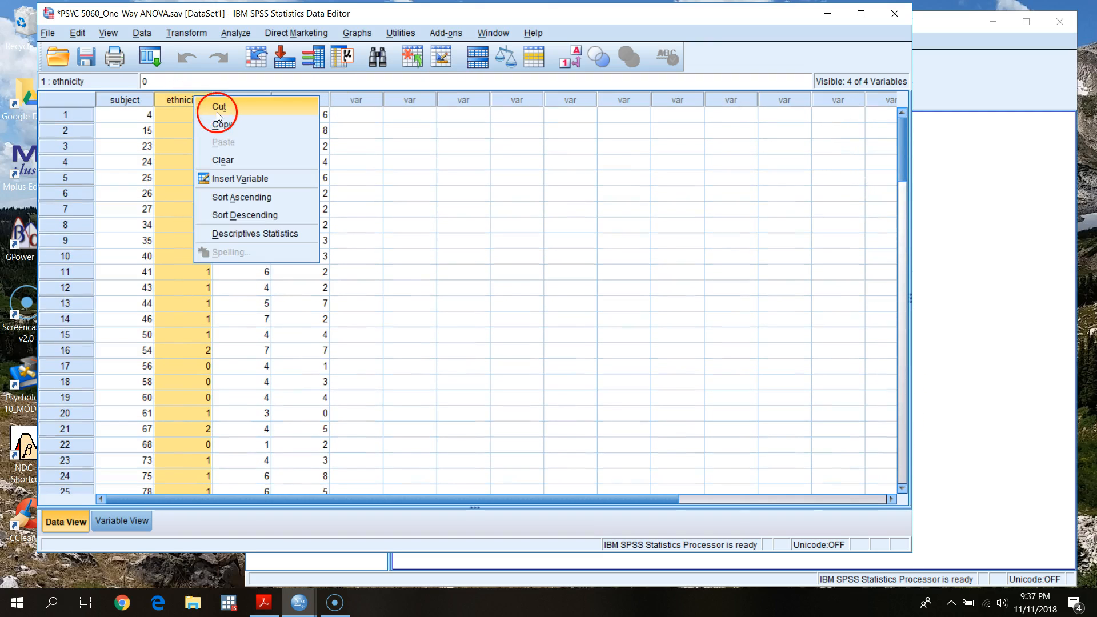
right_click(163, 98)
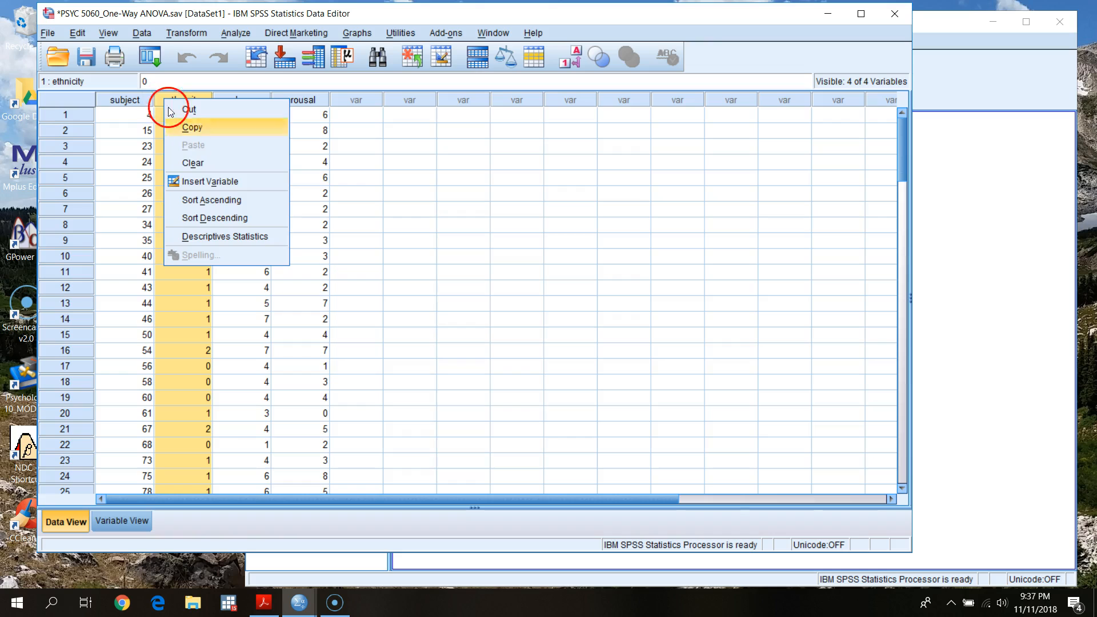
click(219, 201)
drag(901, 147, 850, 98)
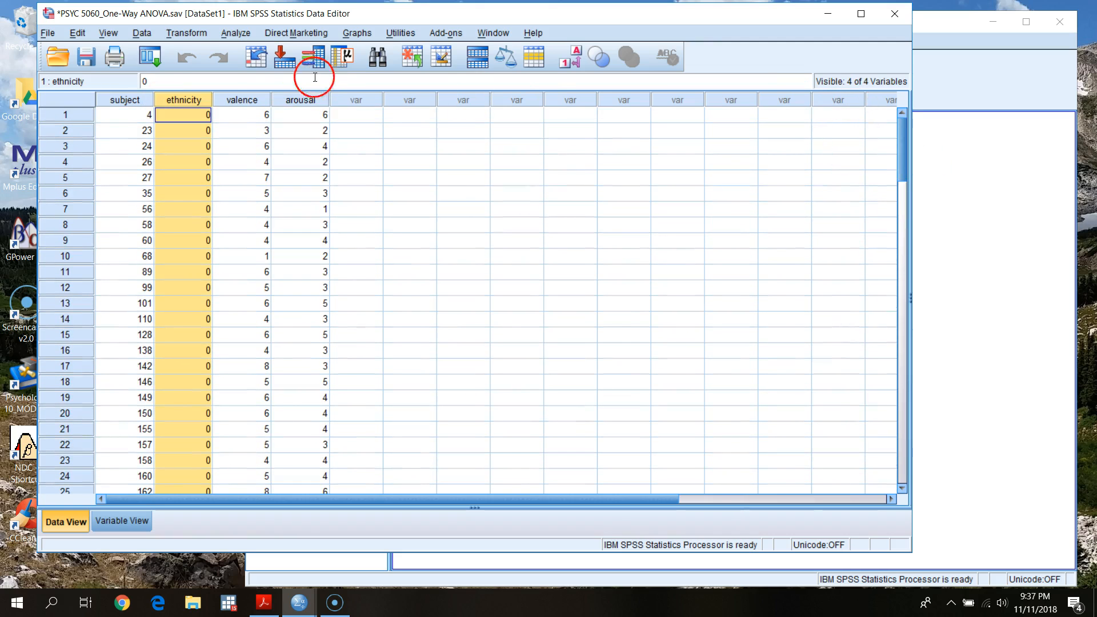
Sort the cases in ascending order by valence and again by arousal, checking each variable's range of values
right_click(254, 101)
click(314, 195)
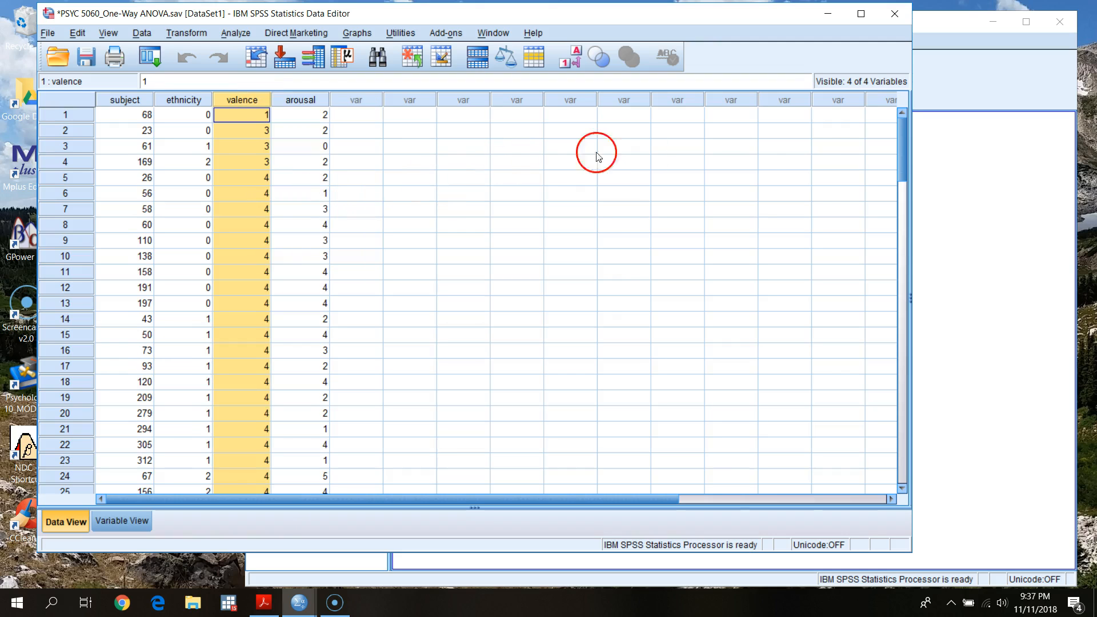
drag(904, 158, 885, 35)
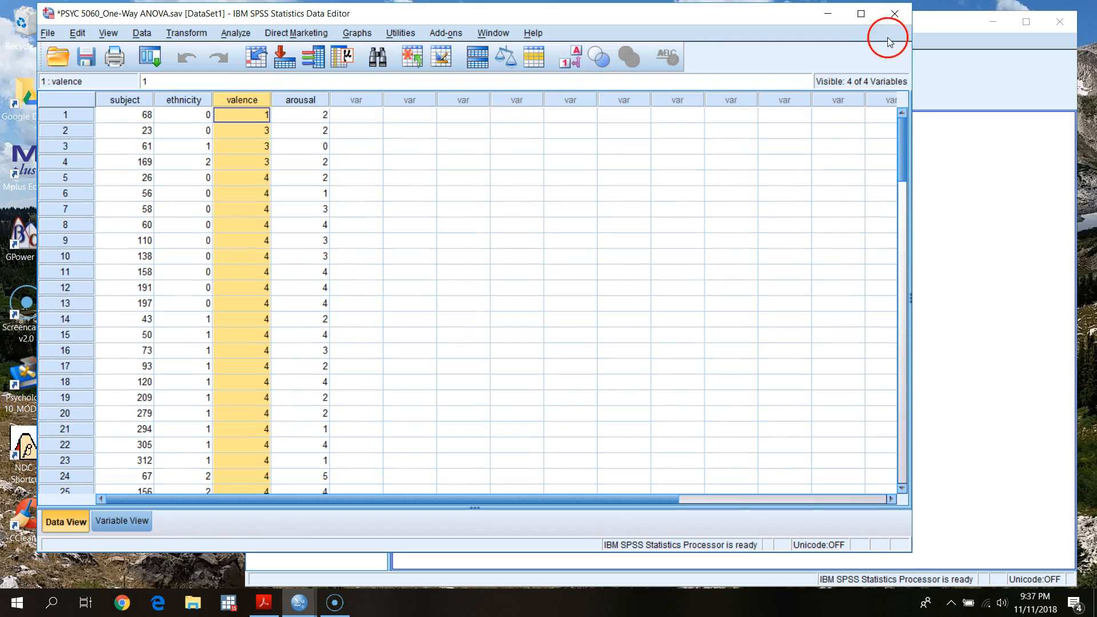
right_click(296, 98)
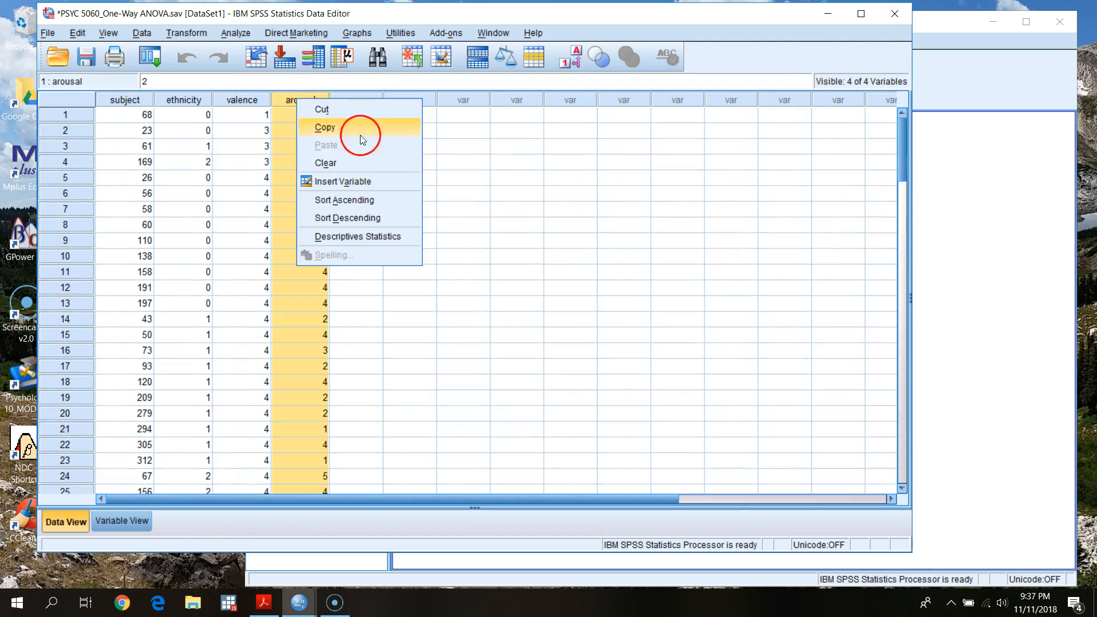
click(357, 197)
drag(903, 126, 911, 98)
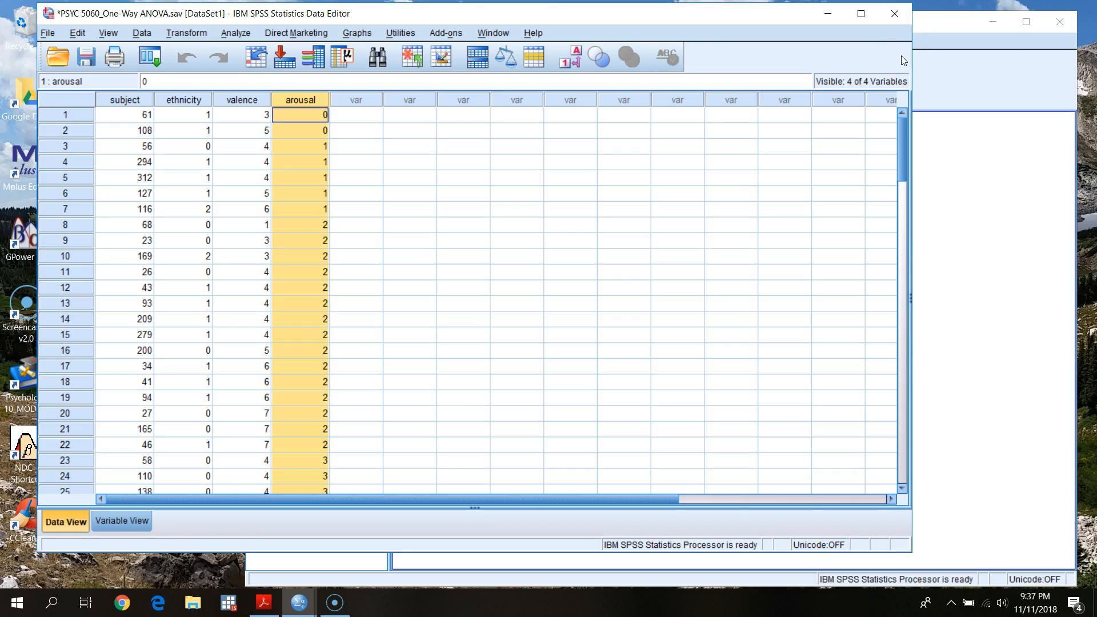
Check the allowed rating ranges in the Acrobat Reader PDF and minimize it and the SPSS output to look through the data again
click(1003, 55)
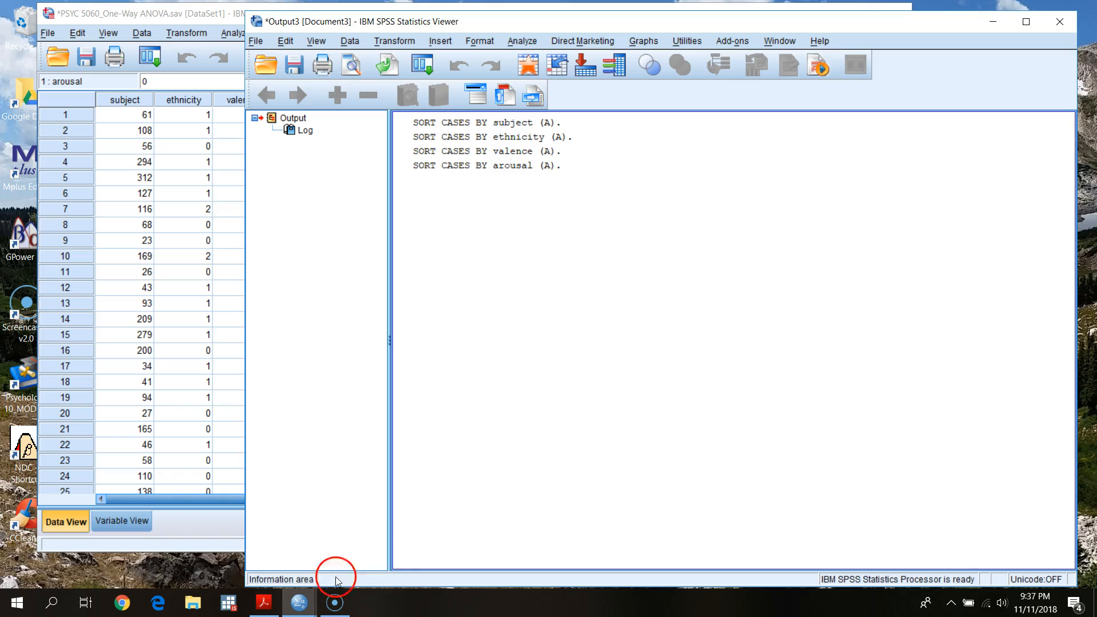
click(263, 602)
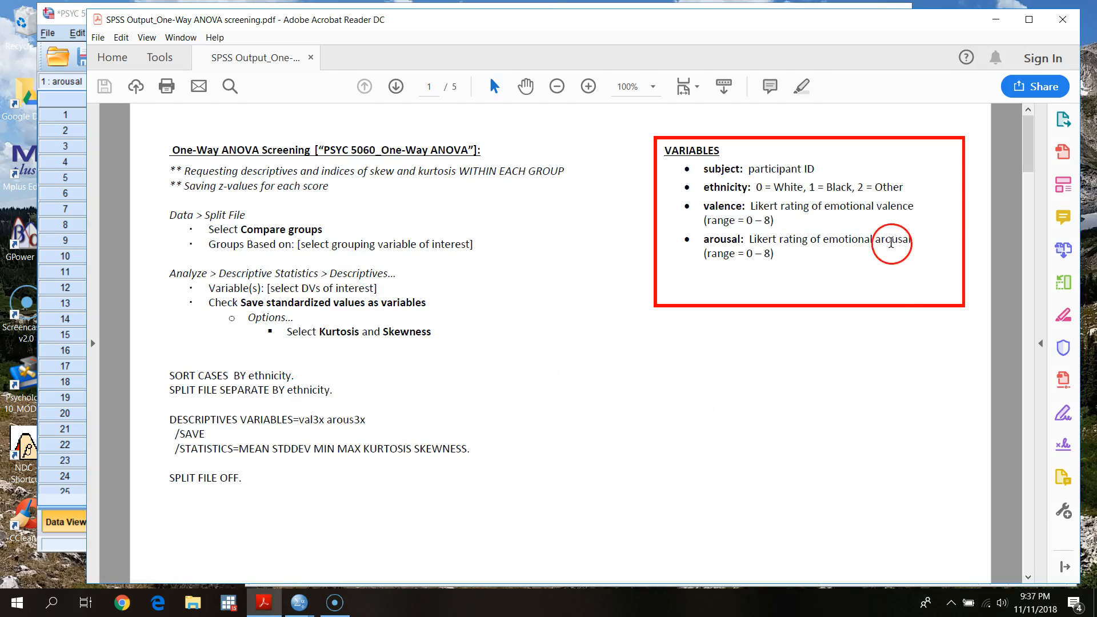
click(995, 19)
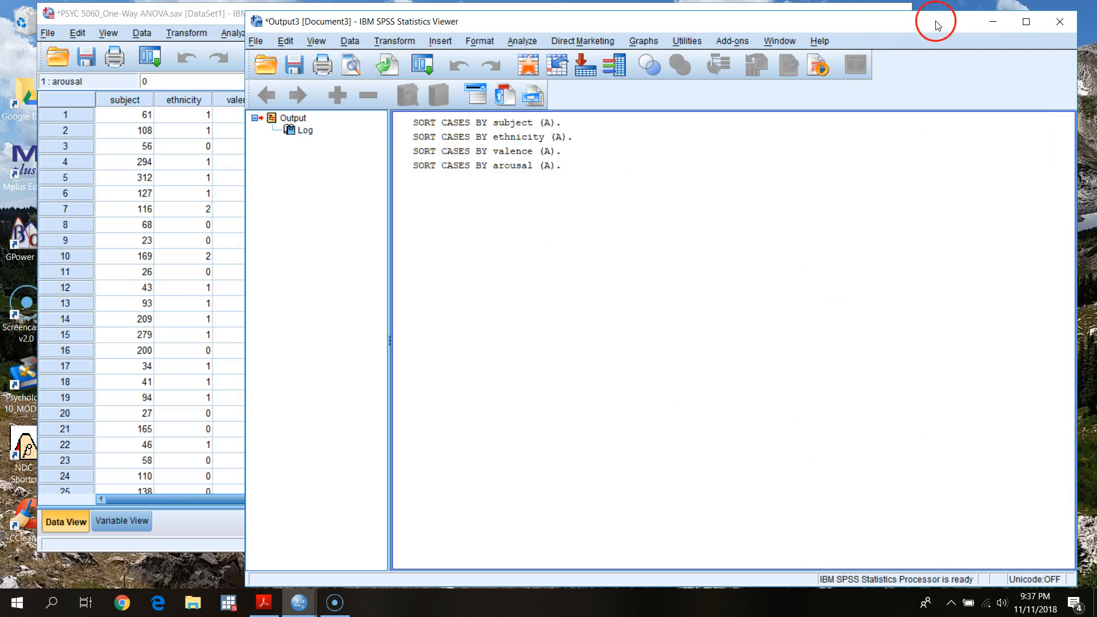
click(992, 21)
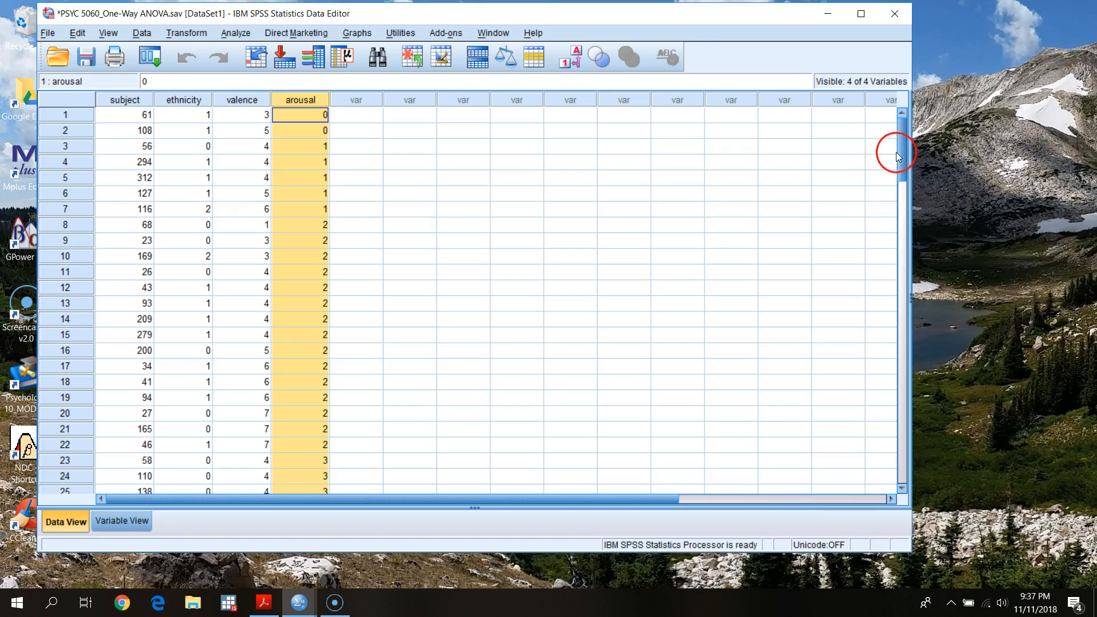
mouse_move(898, 144)
mouse_down()
mouse_move(909, 253)
mouse_move(913, 130)
mouse_up()
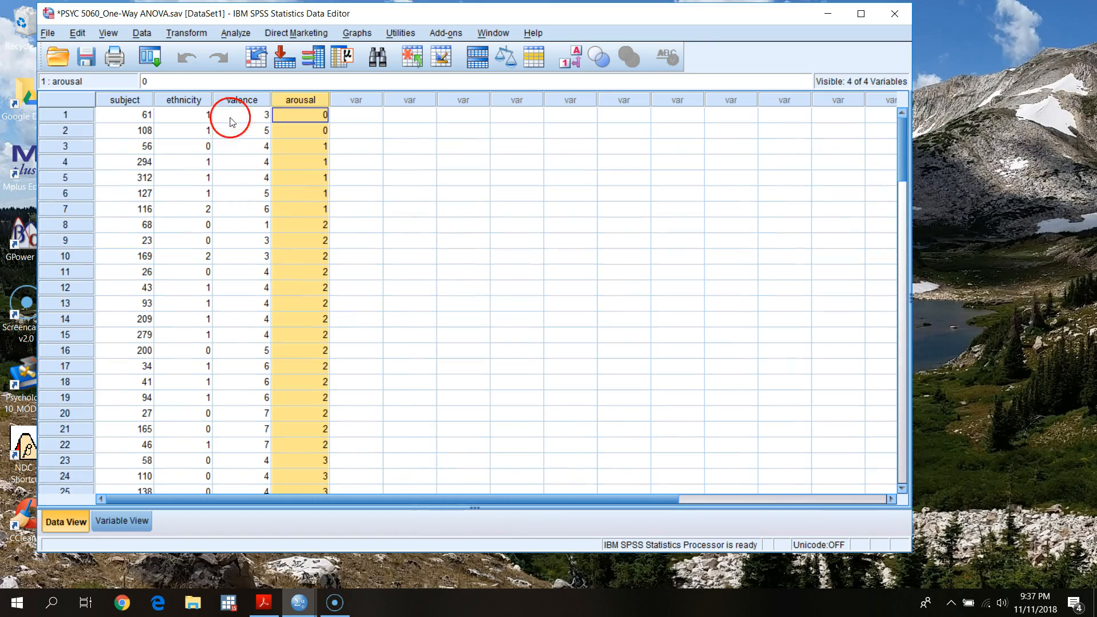
click(136, 35)
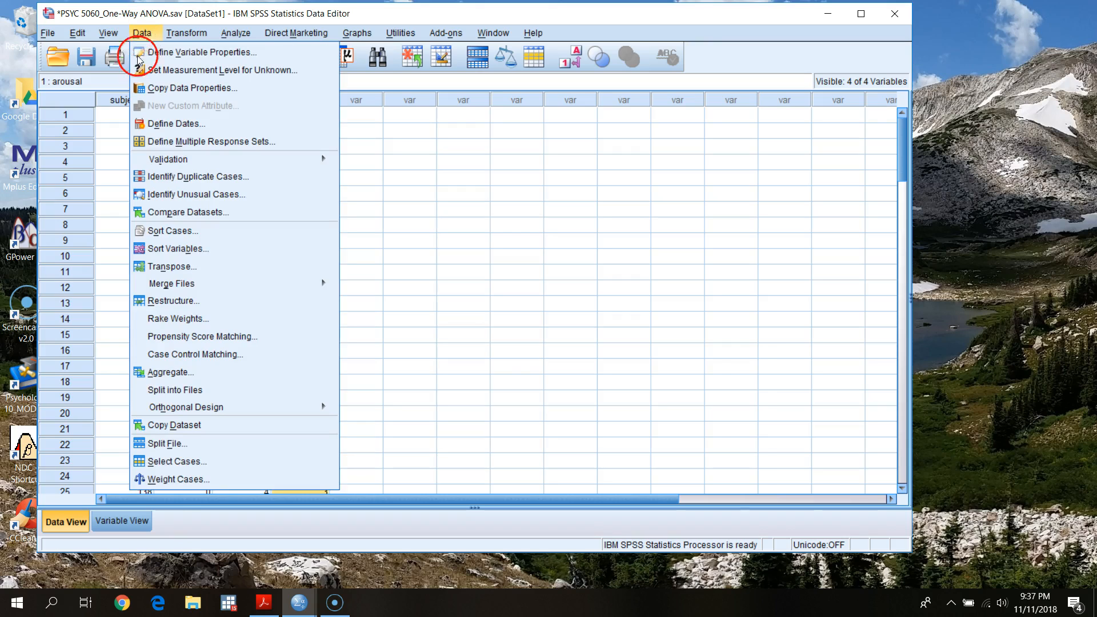
mouse_move(212, 288)
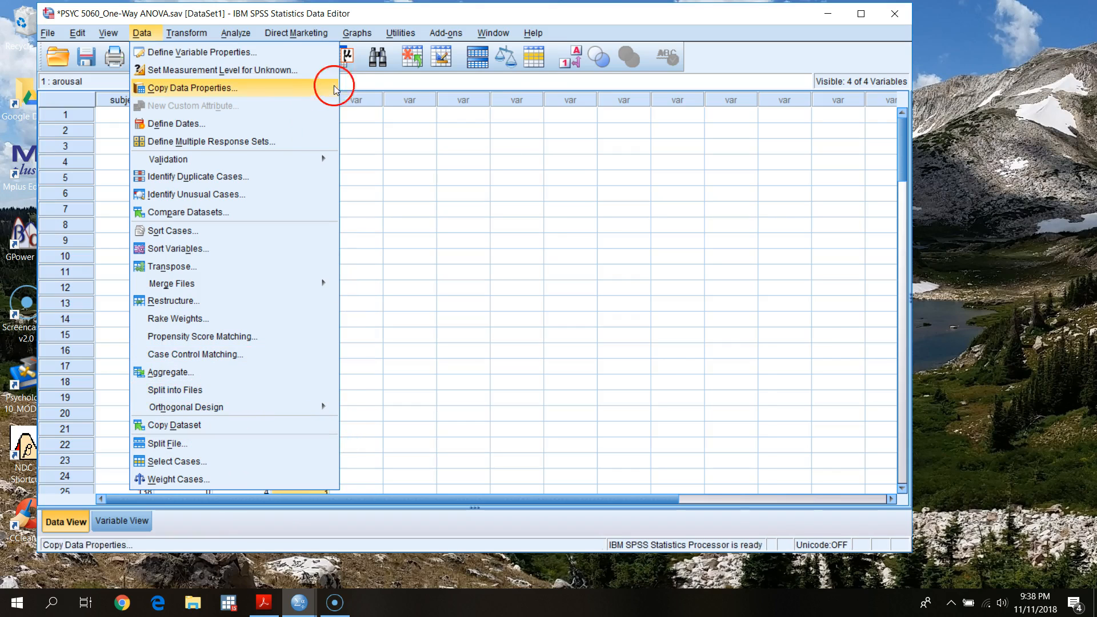
click(601, 17)
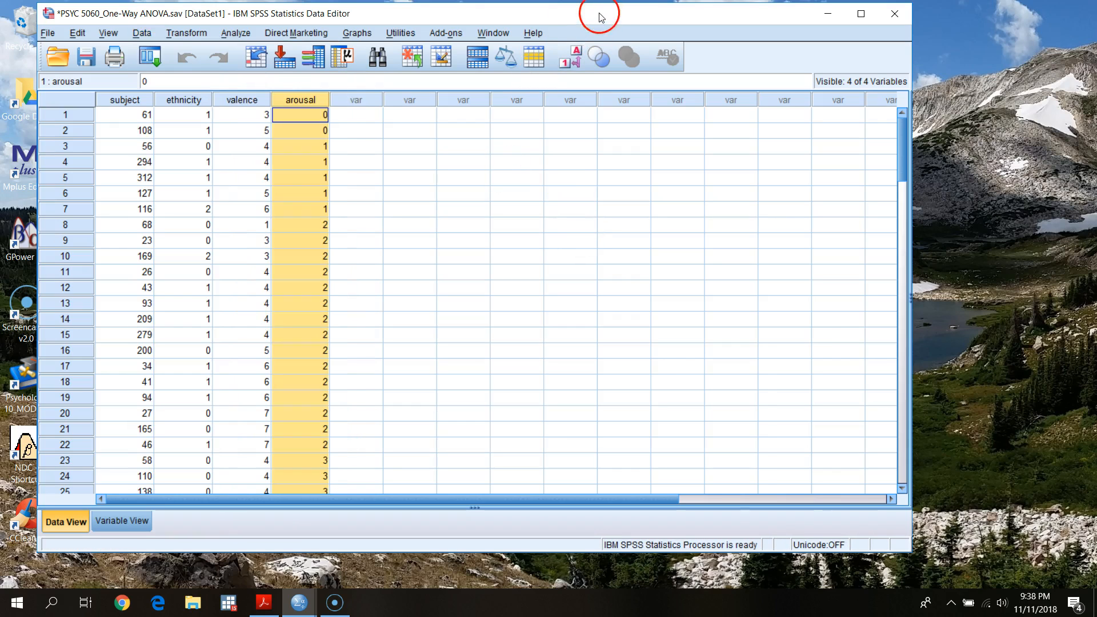
Set up Split File to organize output by groups based on ethnicity and paste the command into a syntax file
click(137, 35)
click(141, 34)
click(141, 34)
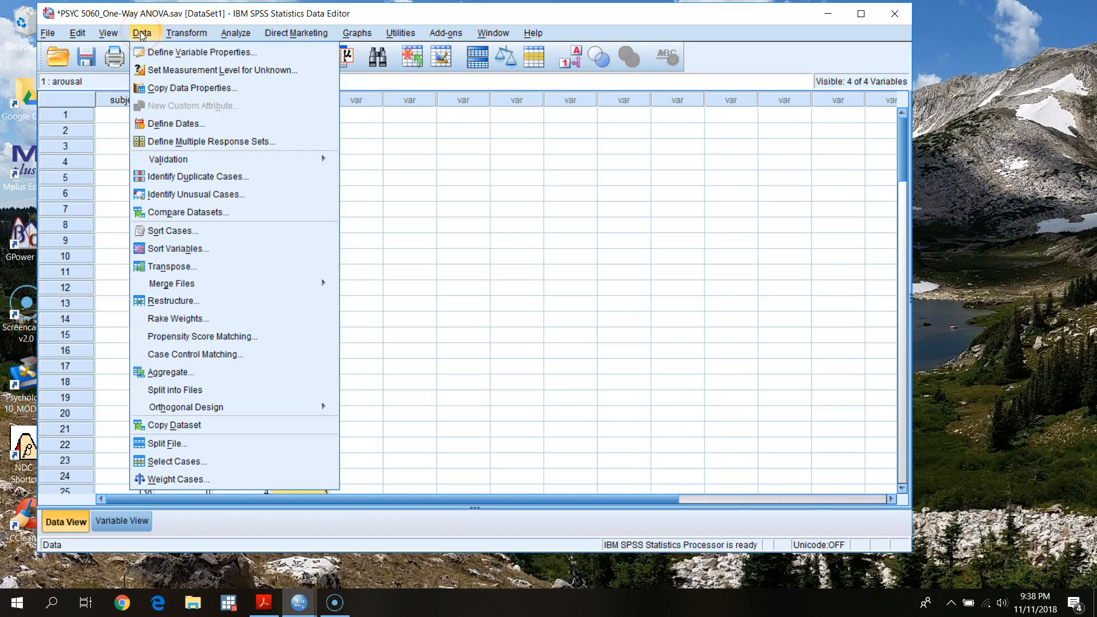
click(177, 444)
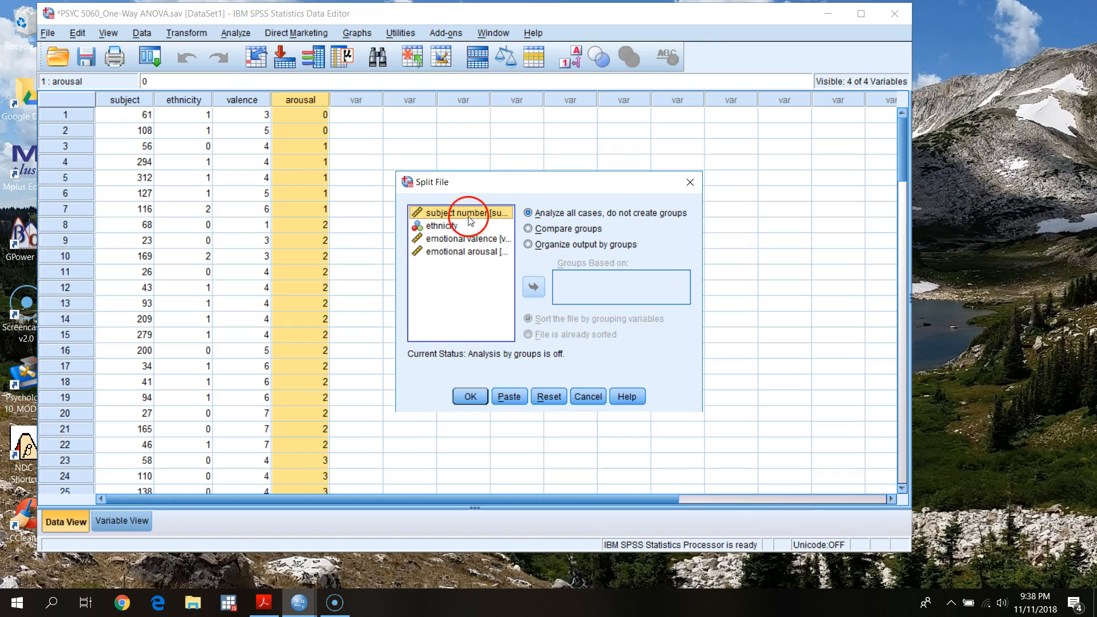
click(441, 225)
click(527, 245)
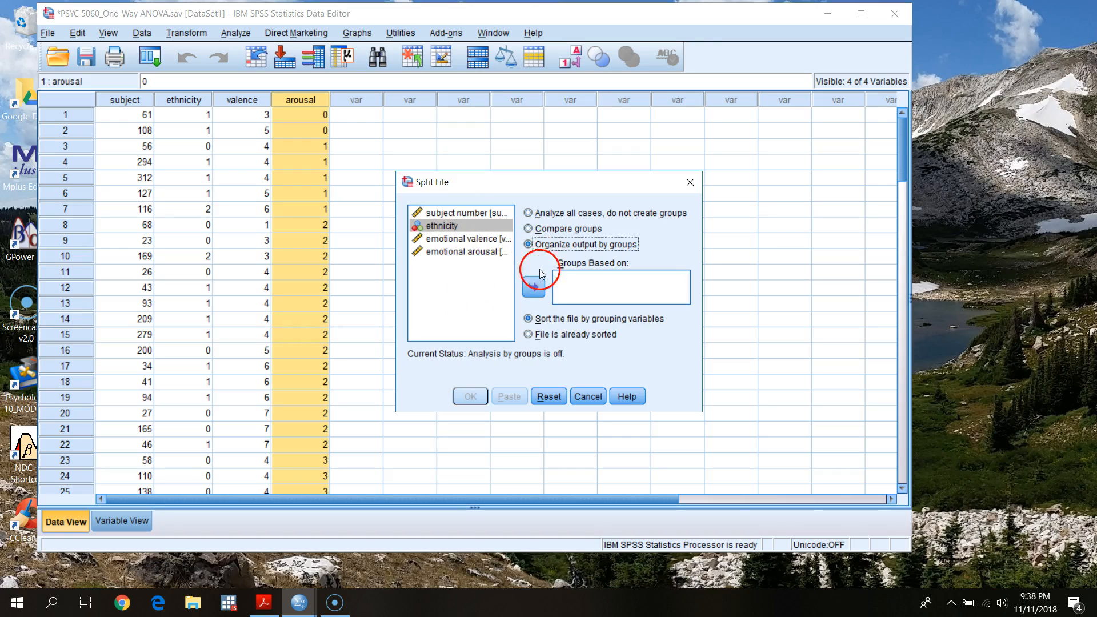
click(534, 286)
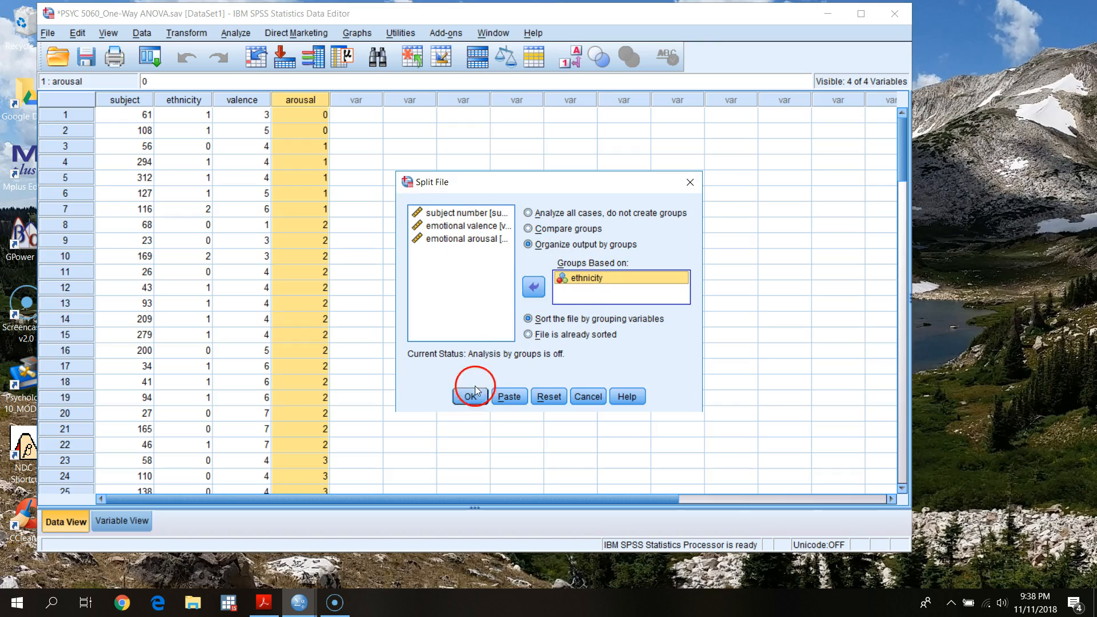
click(510, 397)
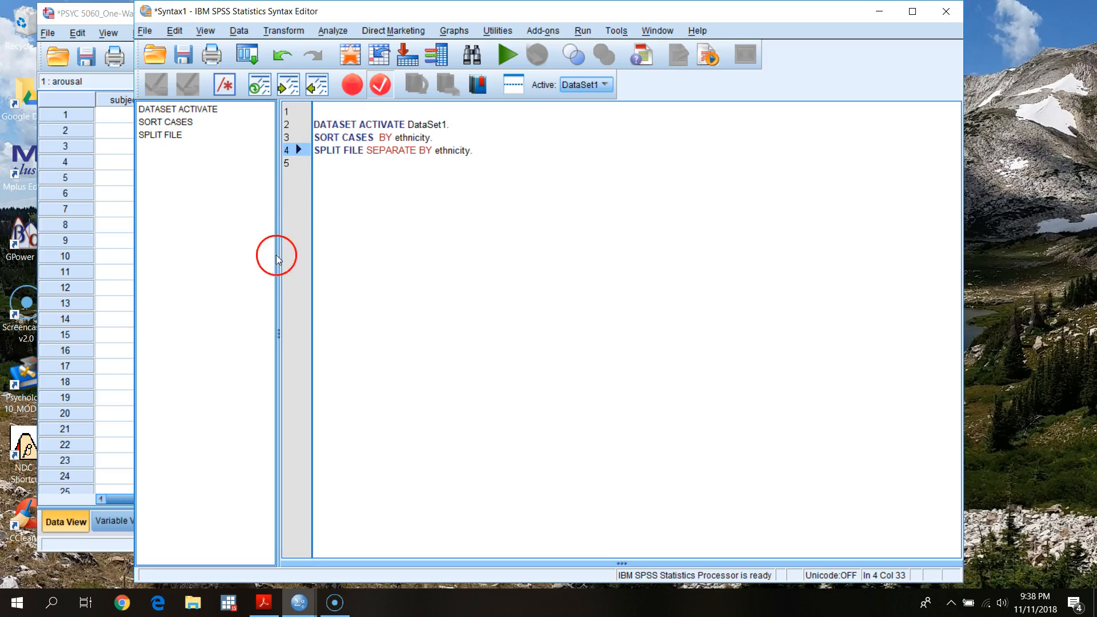
Collapse the syntax editor's command outline and resize and move its window so the four data columns stay uncovered
drag(279, 332, 122, 315)
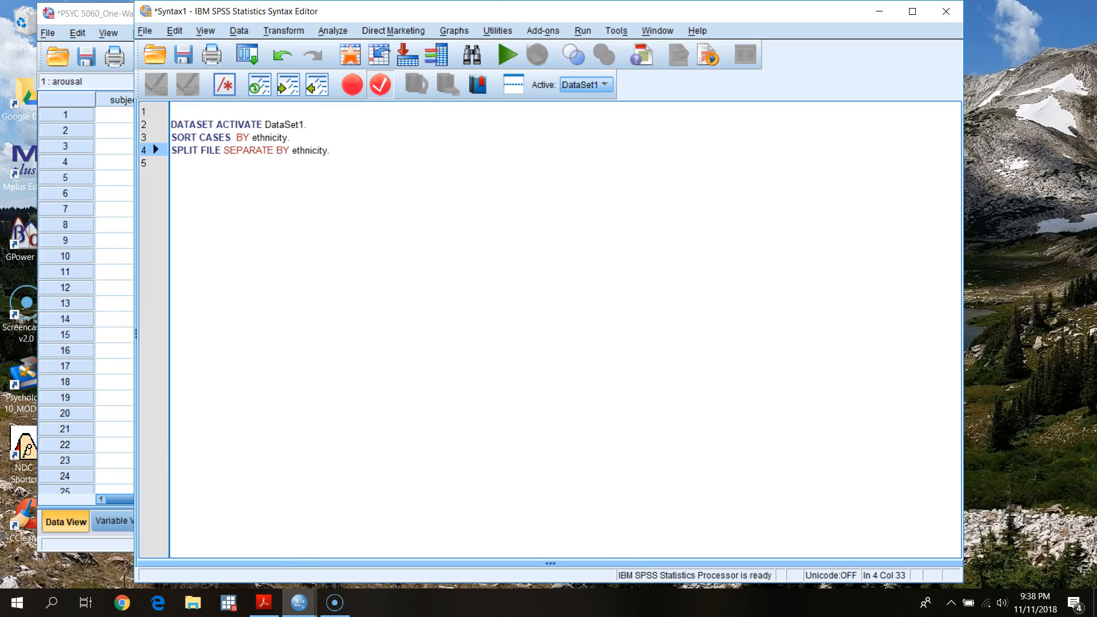
drag(546, 7, 571, 242)
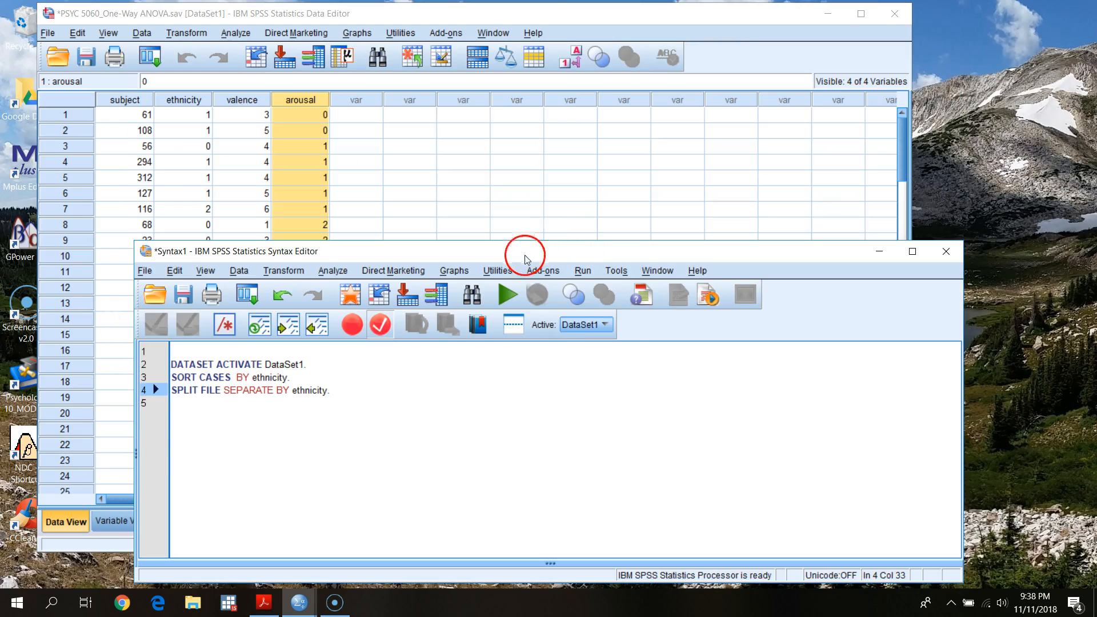
drag(140, 428, 480, 369)
drag(480, 451, 64, 417)
drag(133, 305, 432, 263)
drag(740, 251, 860, 21)
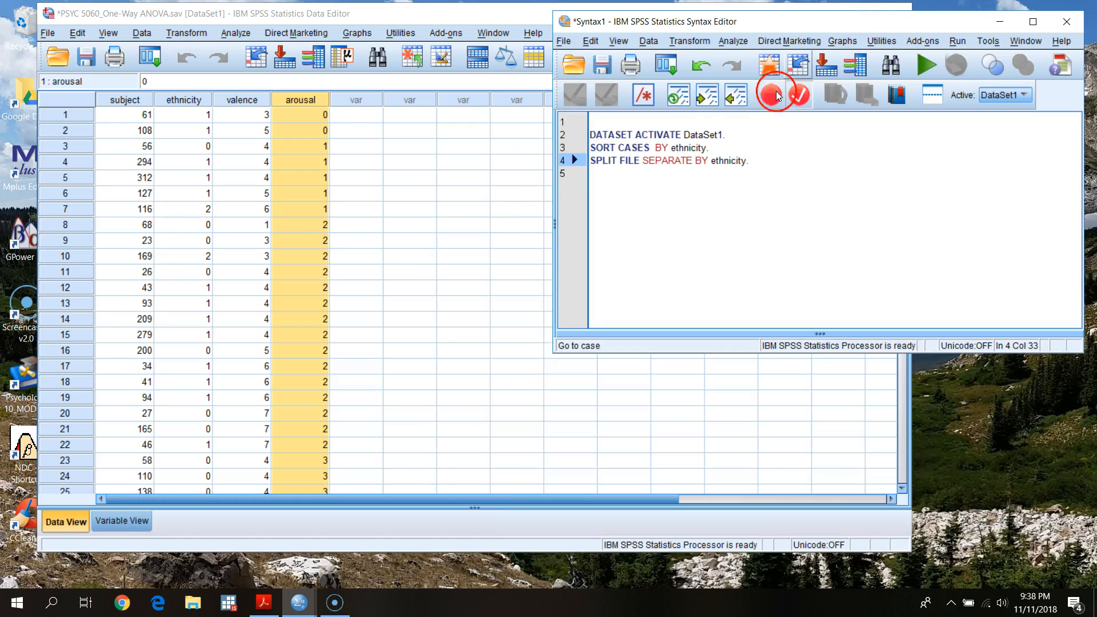
Delete the DATASET ACTIVATE line from the syntax
drag(590, 134, 770, 126)
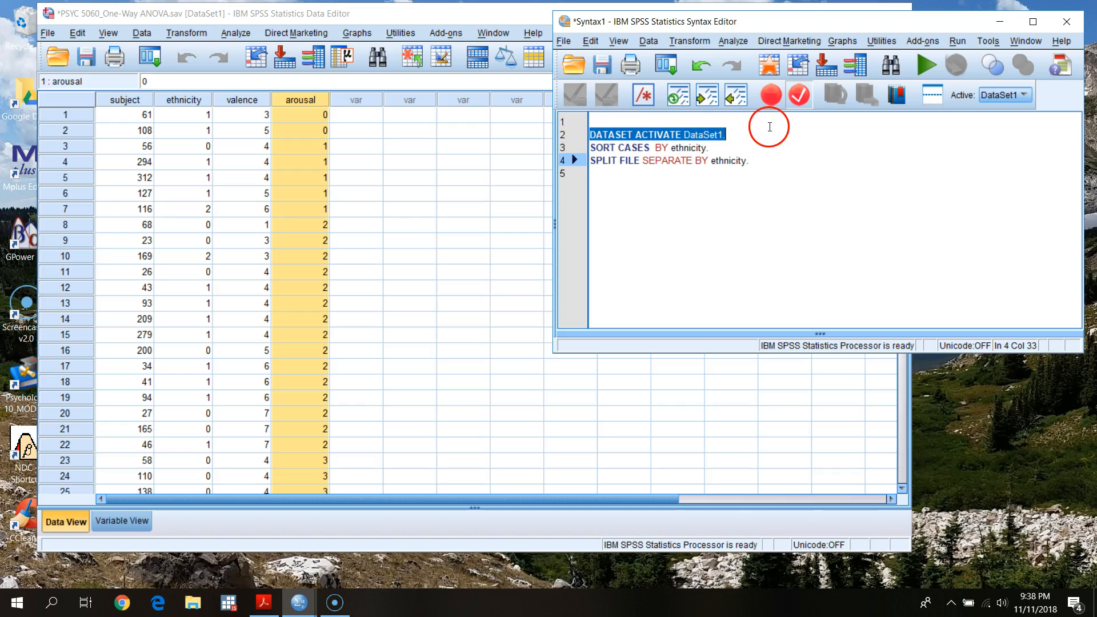
key(BackSpace)
key(BackSpace)
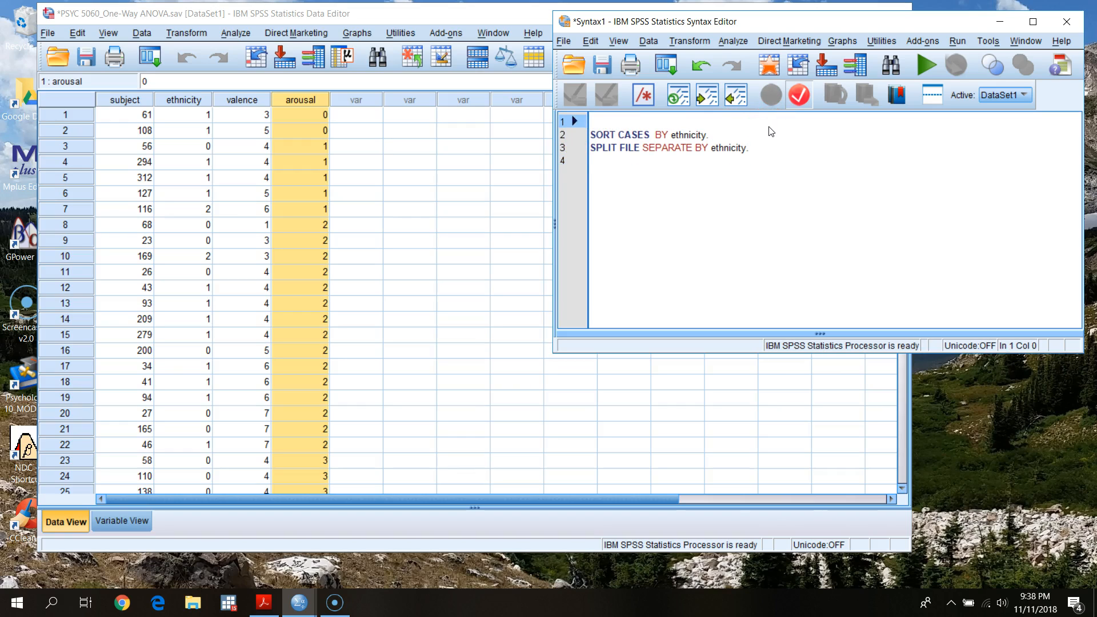
Add the comment "** Looking at descriptives by group" above the SORT CASES command, separated from it by an empty line
key(Return)
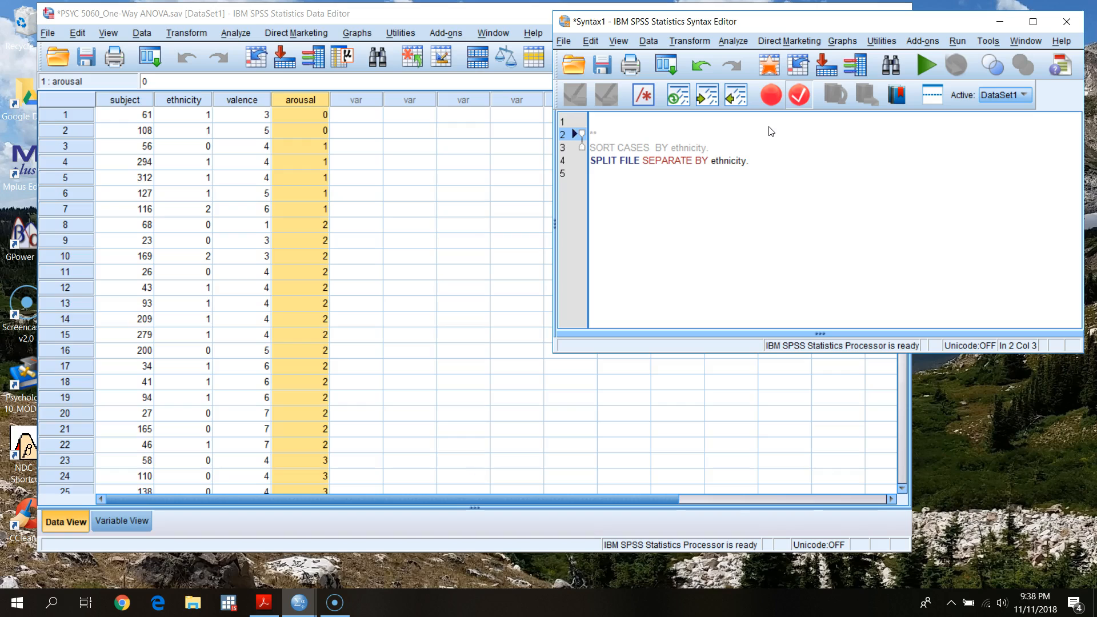
text(** Looking at descriptives by)
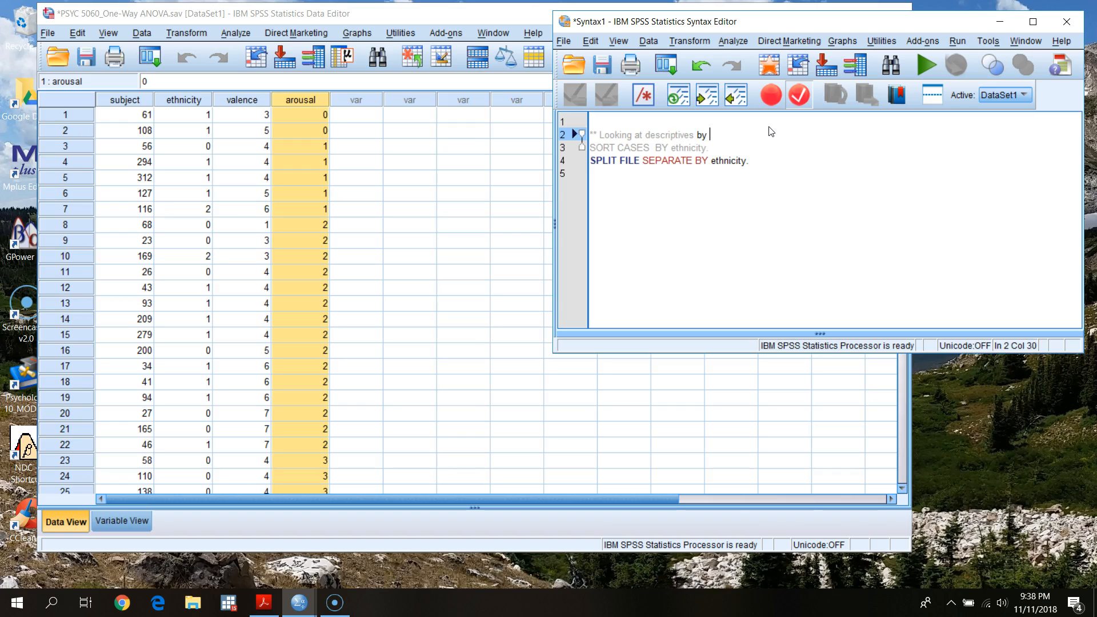
text(p)
key(Return)
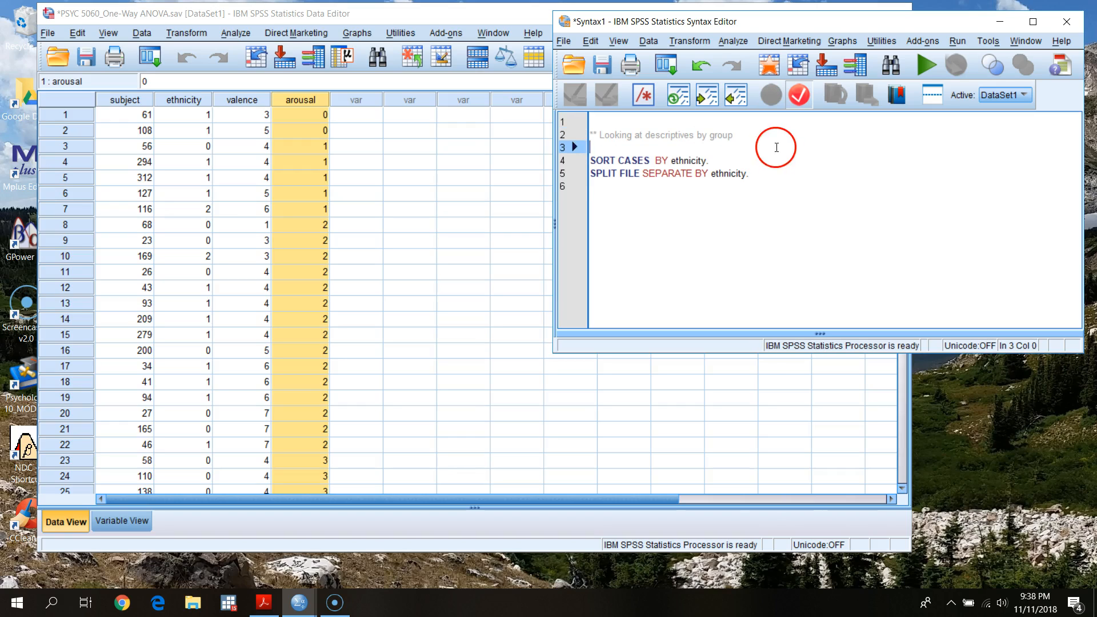
click(763, 181)
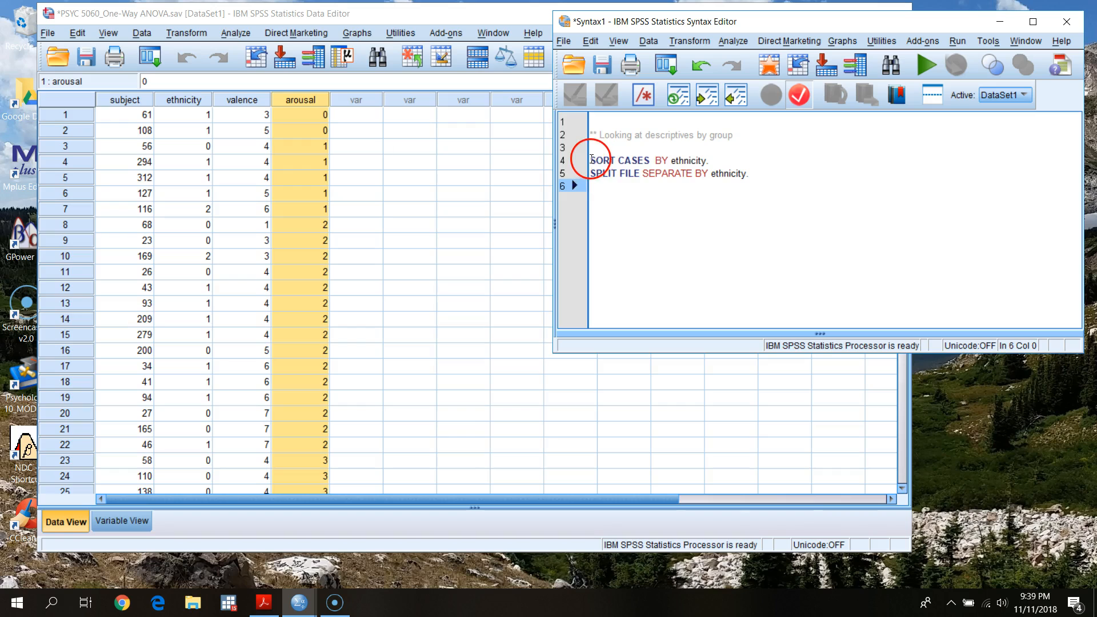
Run the SORT CASES and SPLIT FILE commands from the syntax and bring the Data Editor back to the front
drag(590, 159, 837, 170)
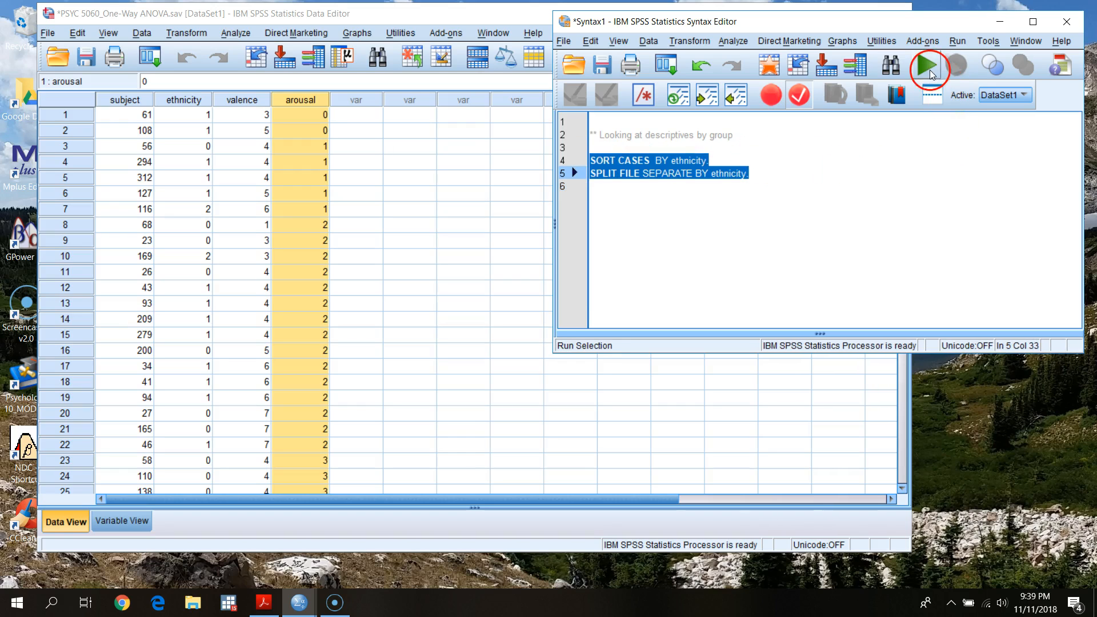
click(930, 67)
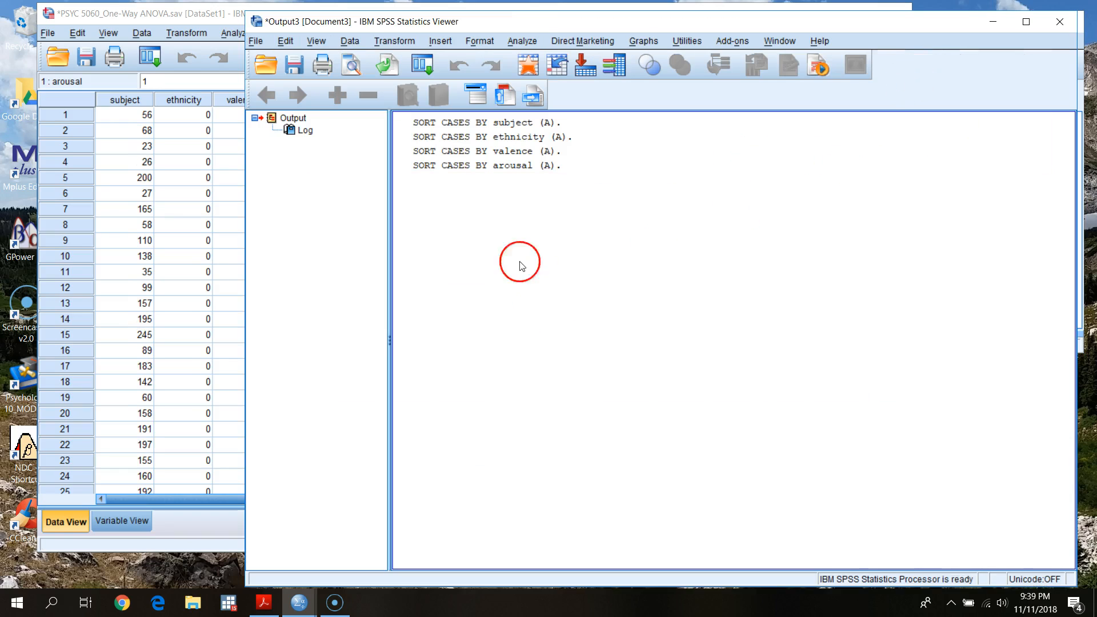
click(226, 16)
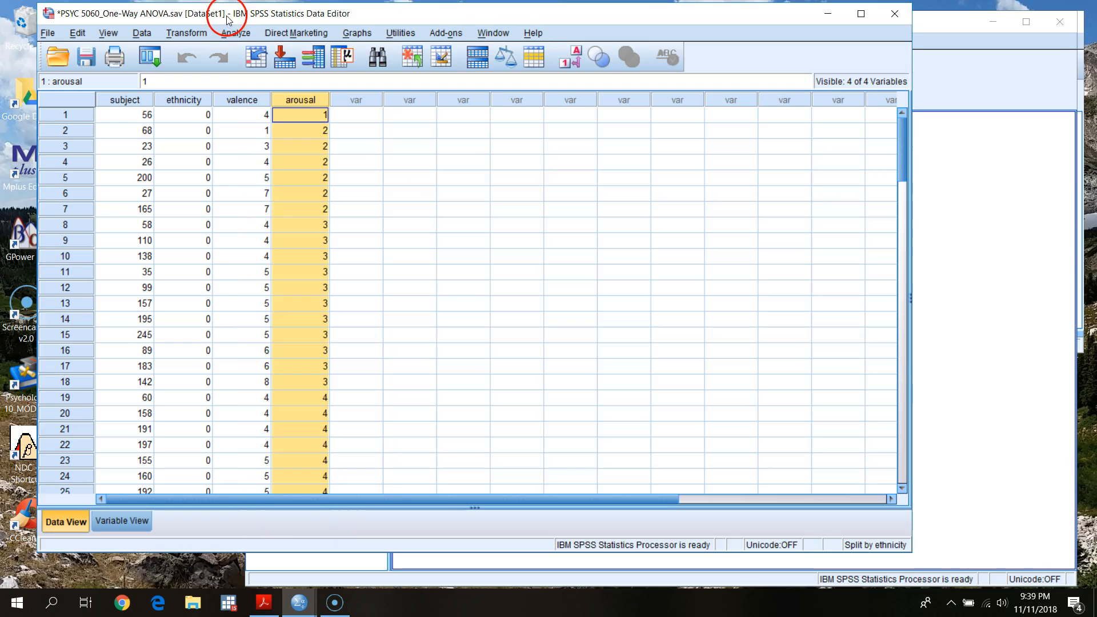
Start a Descriptives analysis with emotional valence and emotional arousal as its variables
click(235, 34)
mouse_move(280, 67)
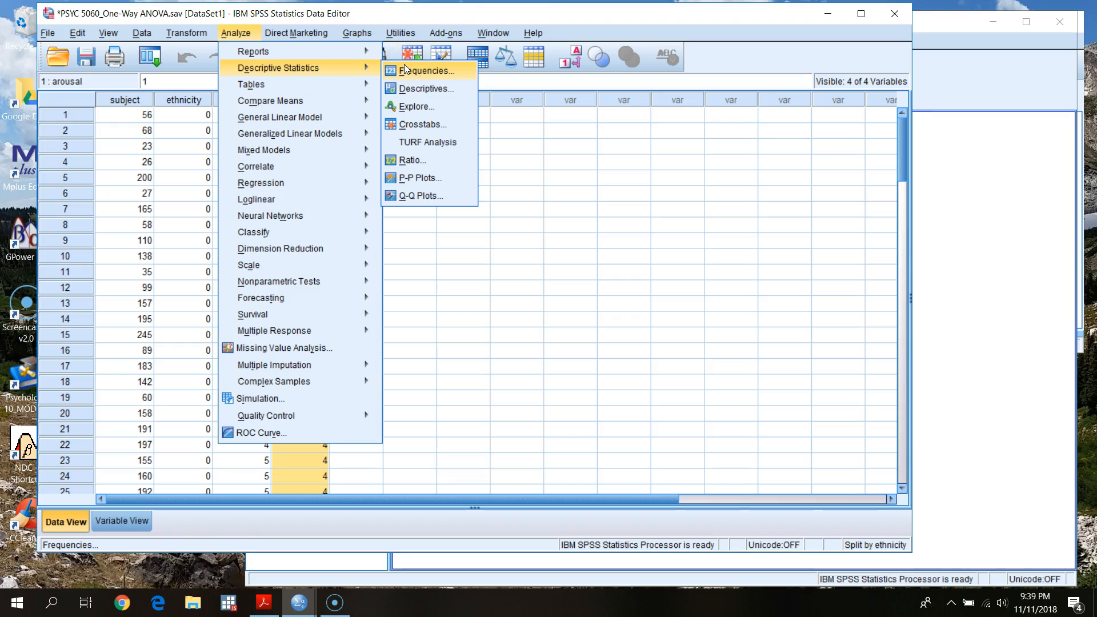
click(429, 85)
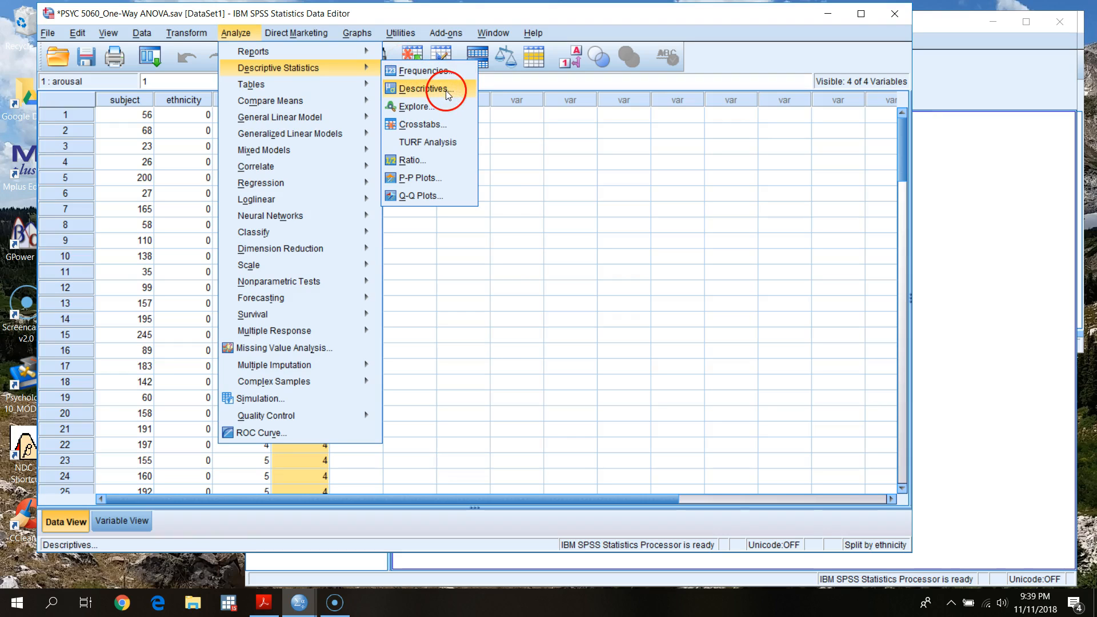
click(271, 276)
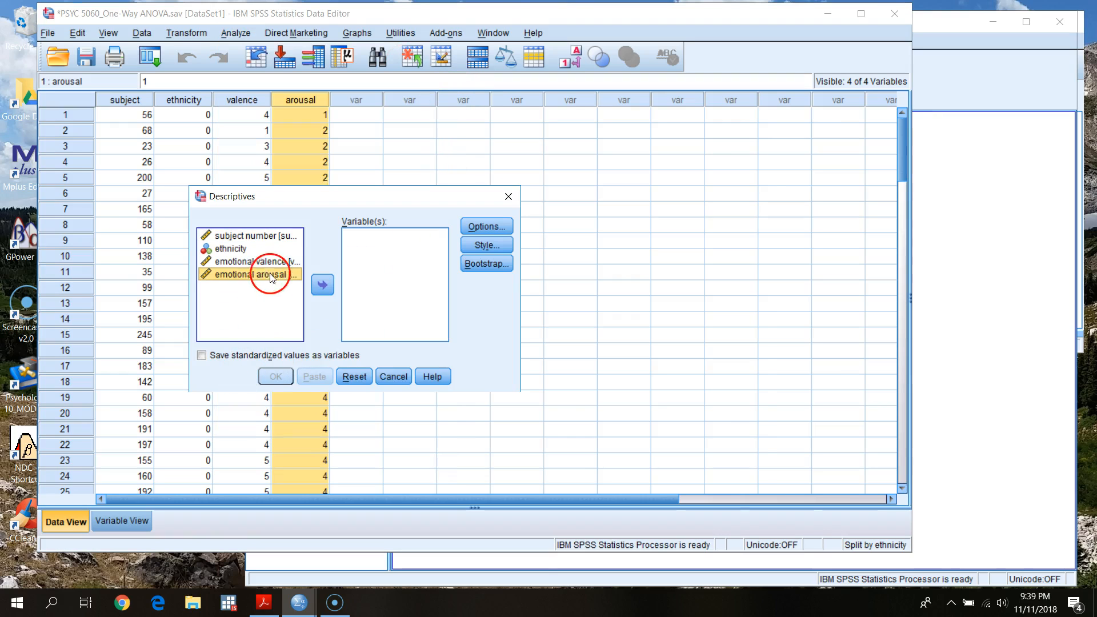
drag(257, 263, 314, 284)
click(323, 285)
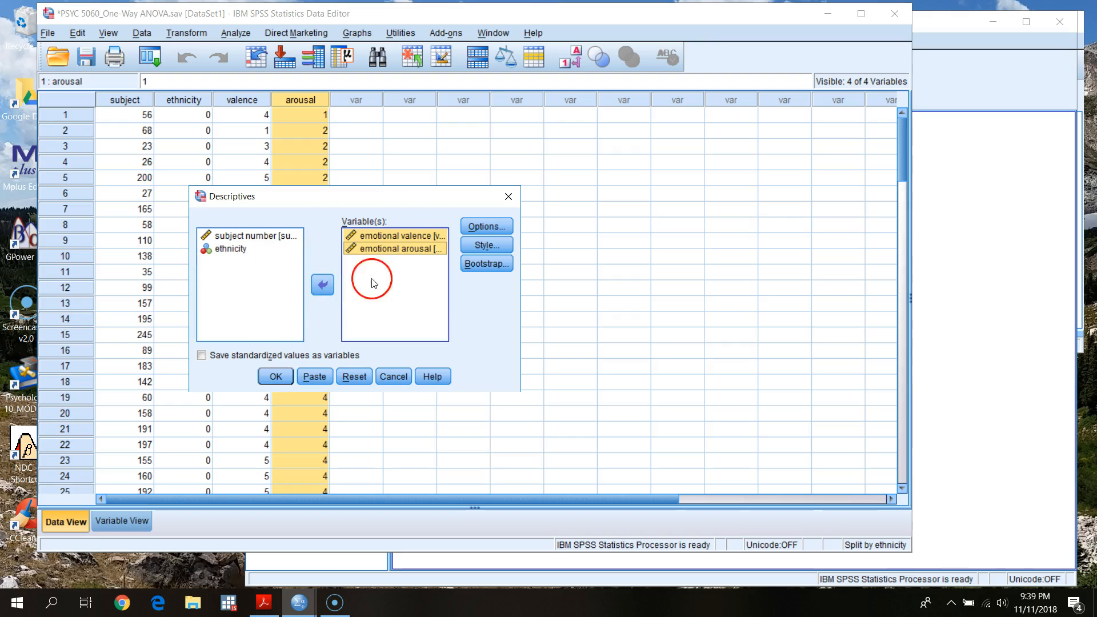
Add kurtosis and skewness to the Descriptives, save standardized values as variables, and paste the command into the syntax
click(486, 226)
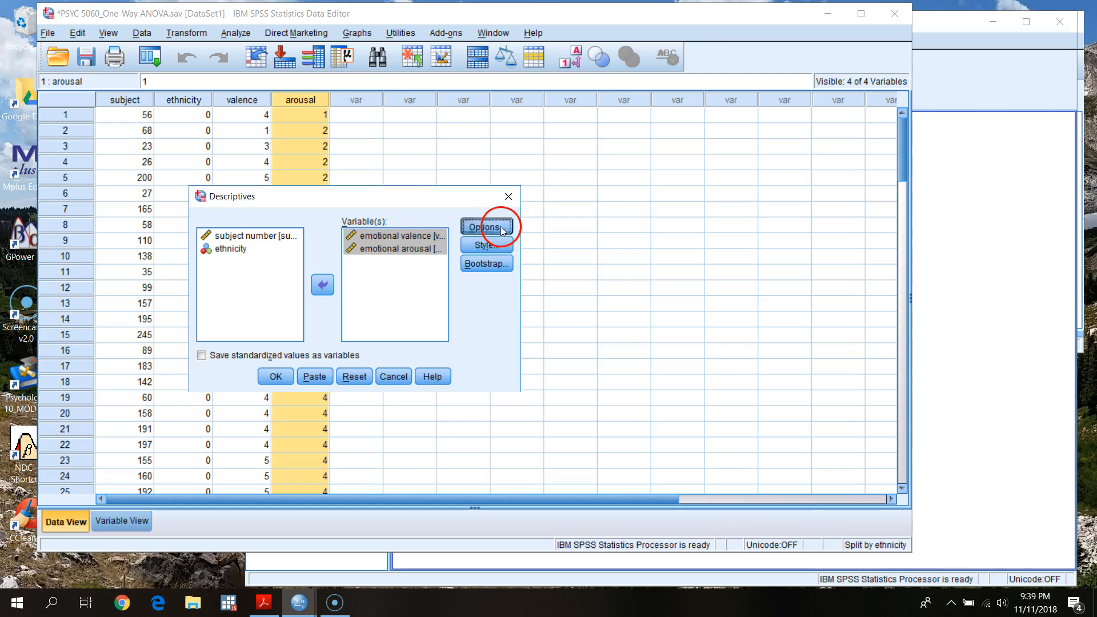
click(488, 297)
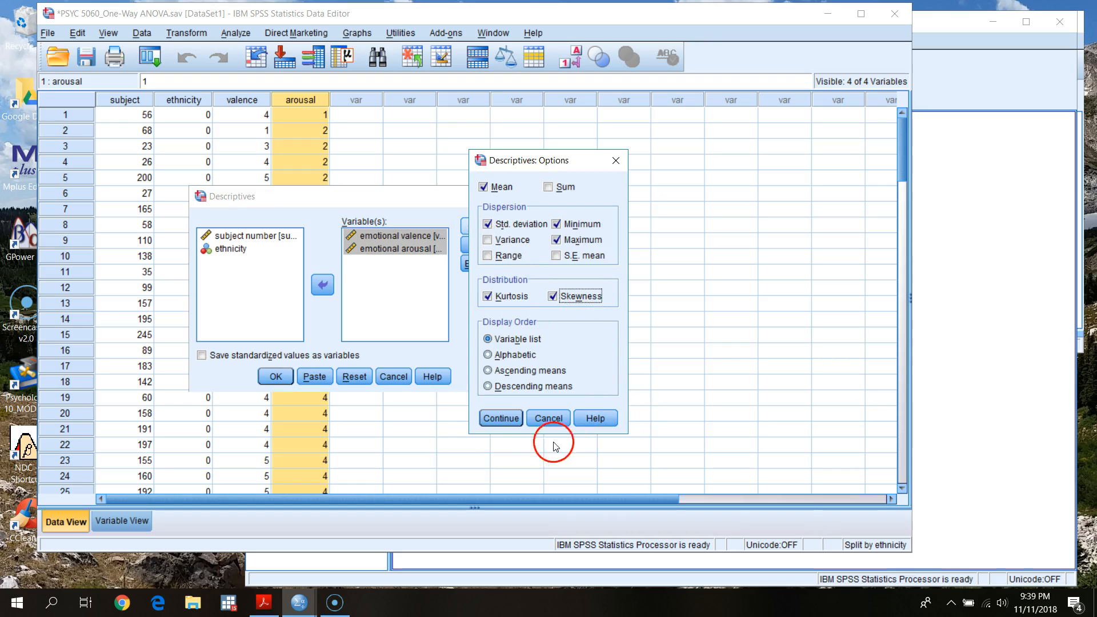
click(502, 418)
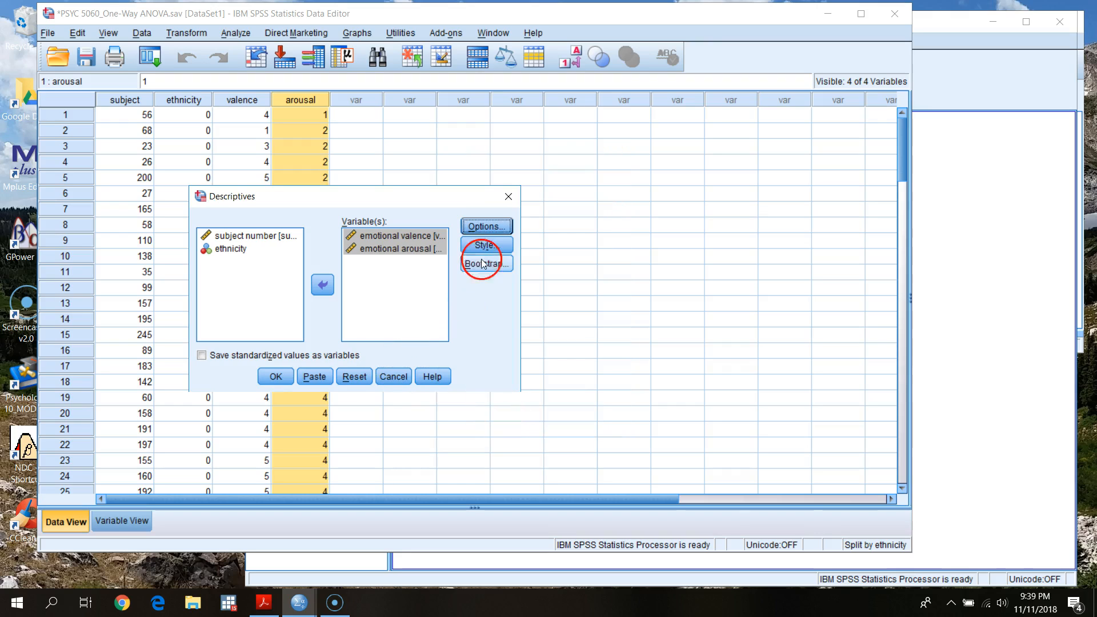
click(202, 356)
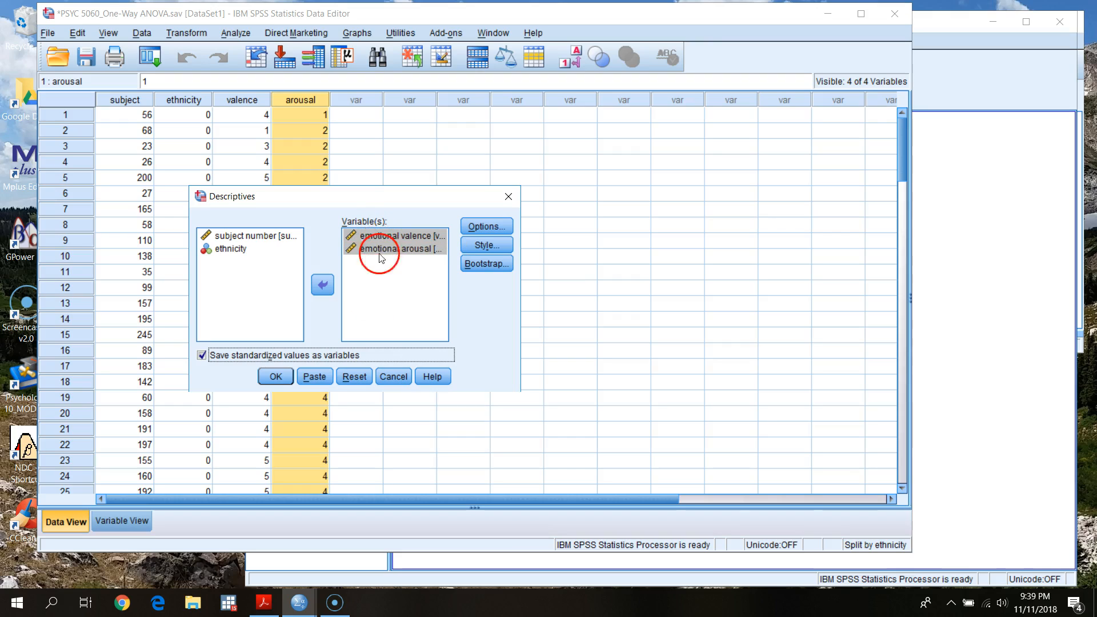
click(315, 376)
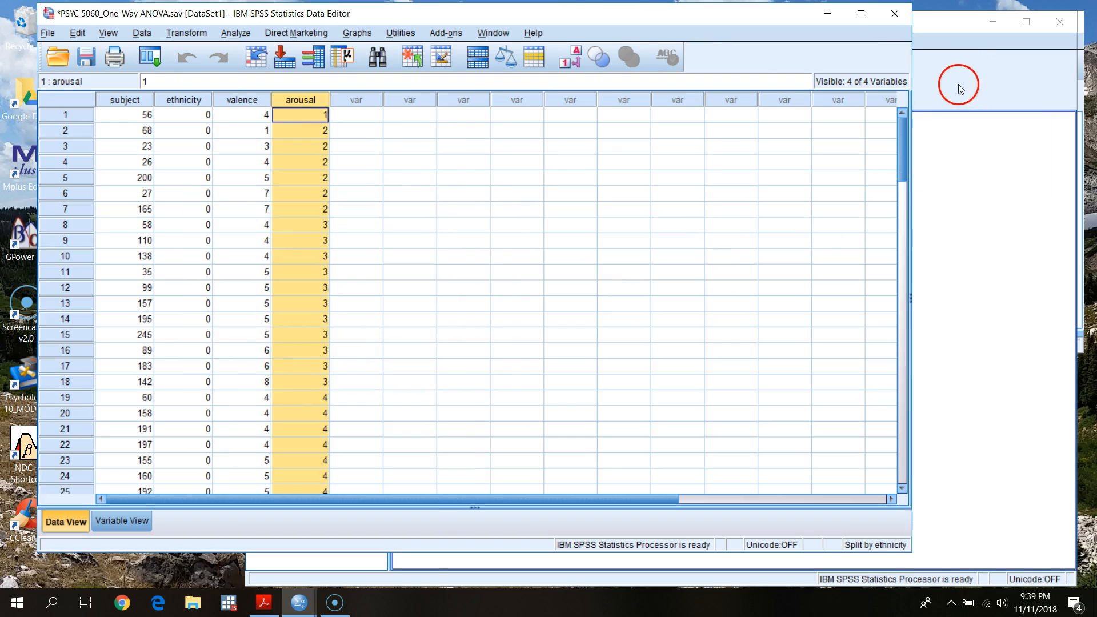
Move the output viewer so the syntax editor is reachable and run only the DESCRIPTIVES command for valence and arousal
click(959, 89)
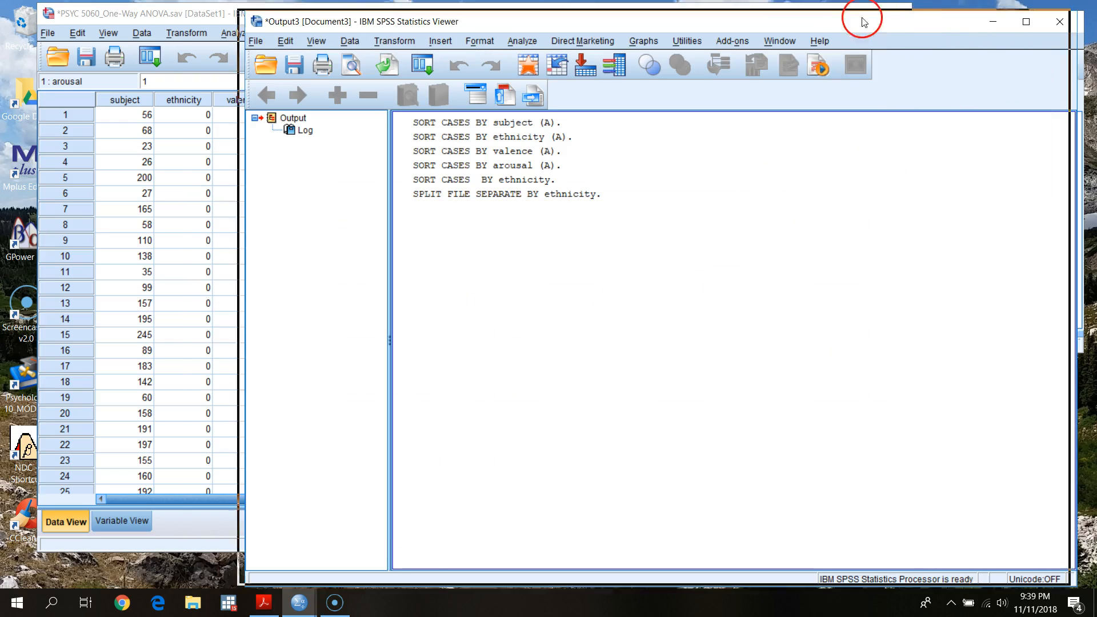
drag(862, 22, 785, 20)
click(1048, 152)
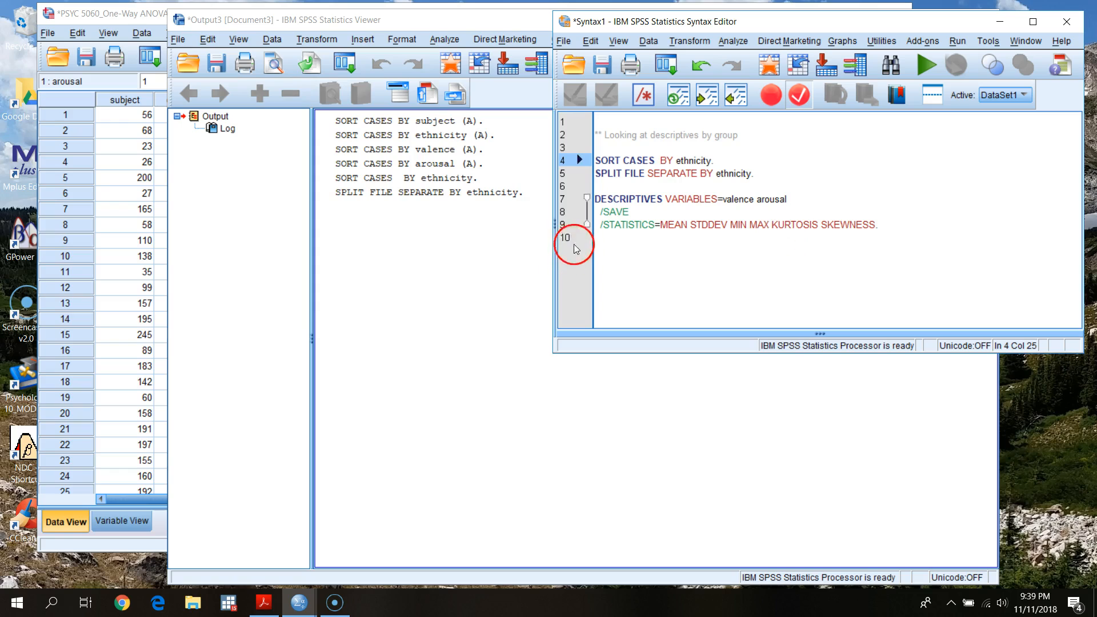
drag(798, 207, 947, 226)
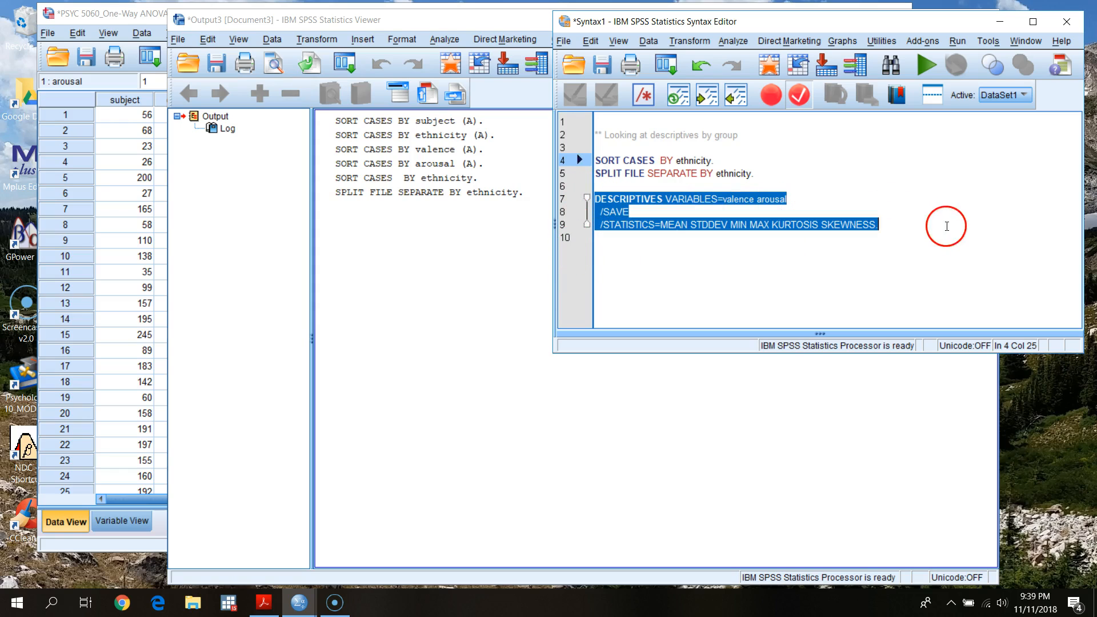
click(937, 67)
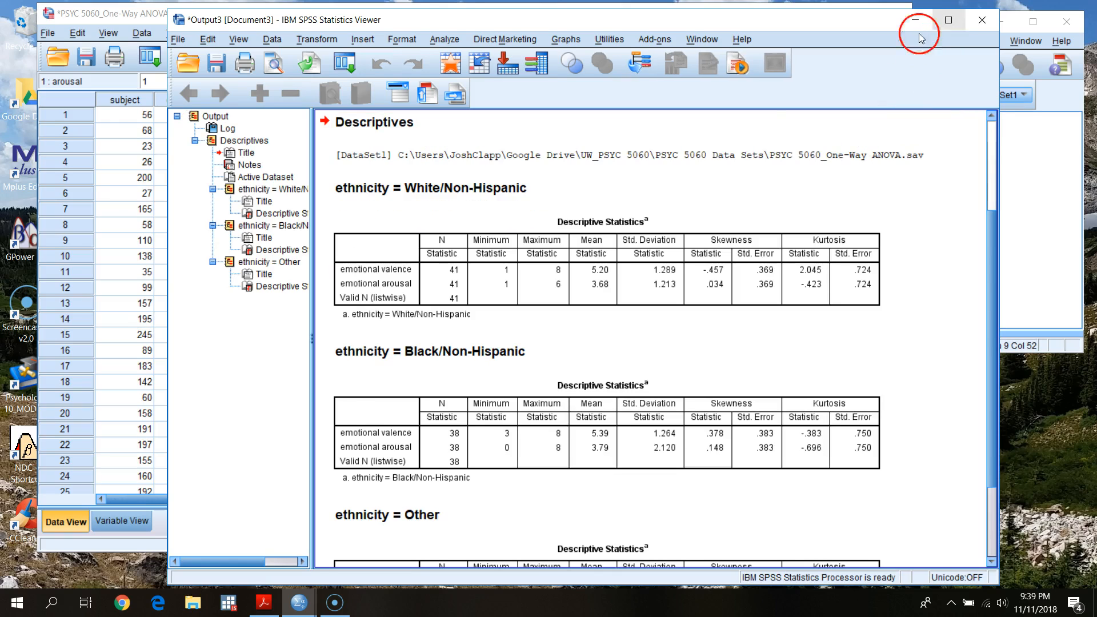
Collapse the output outline, maximize the viewer, and check each group's minimum and maximum against the variable ranges in the Acrobat screening PDF
drag(312, 340, 186, 340)
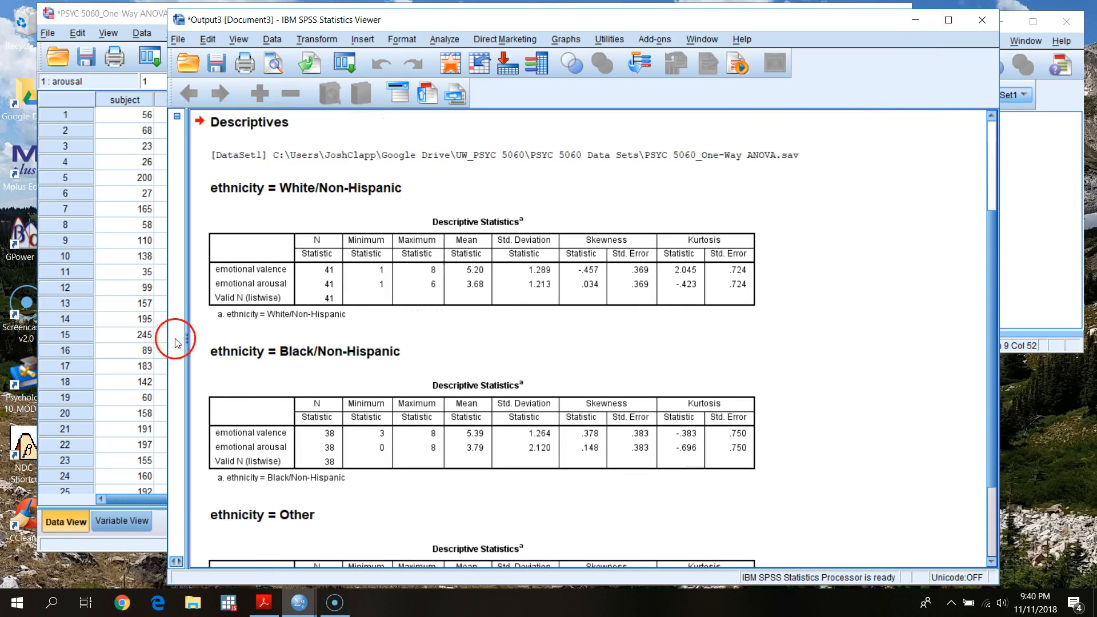
click(948, 21)
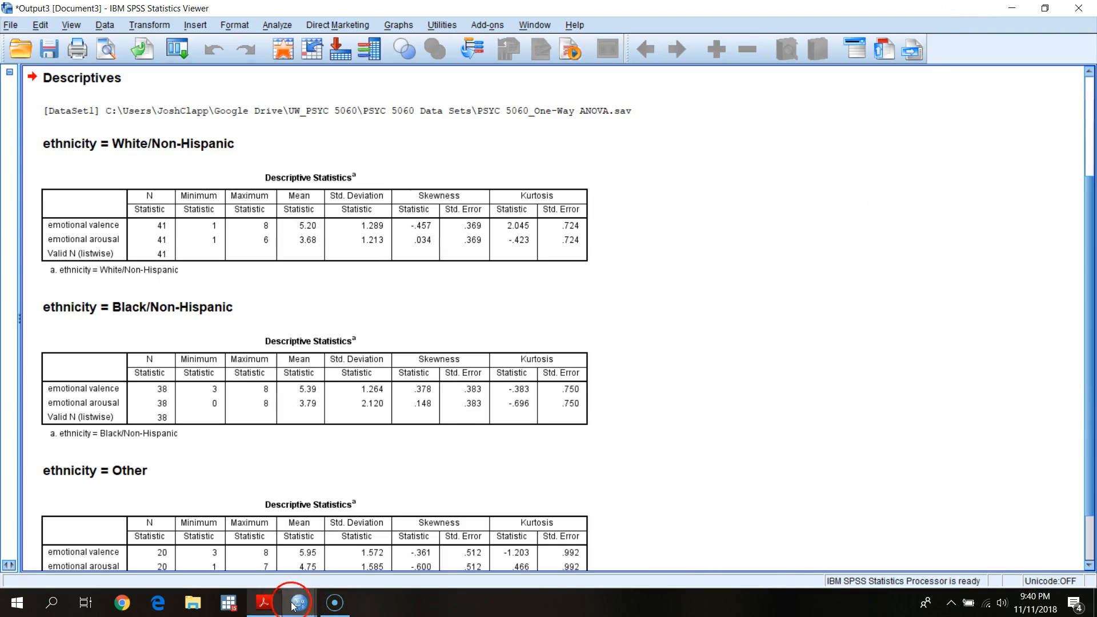
click(274, 604)
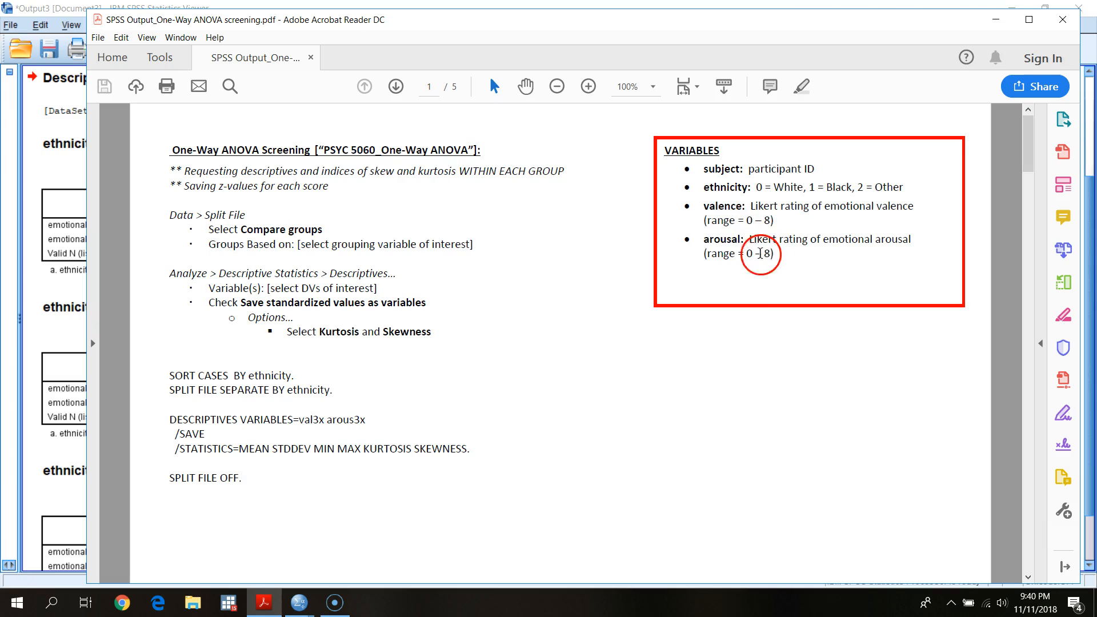
click(995, 20)
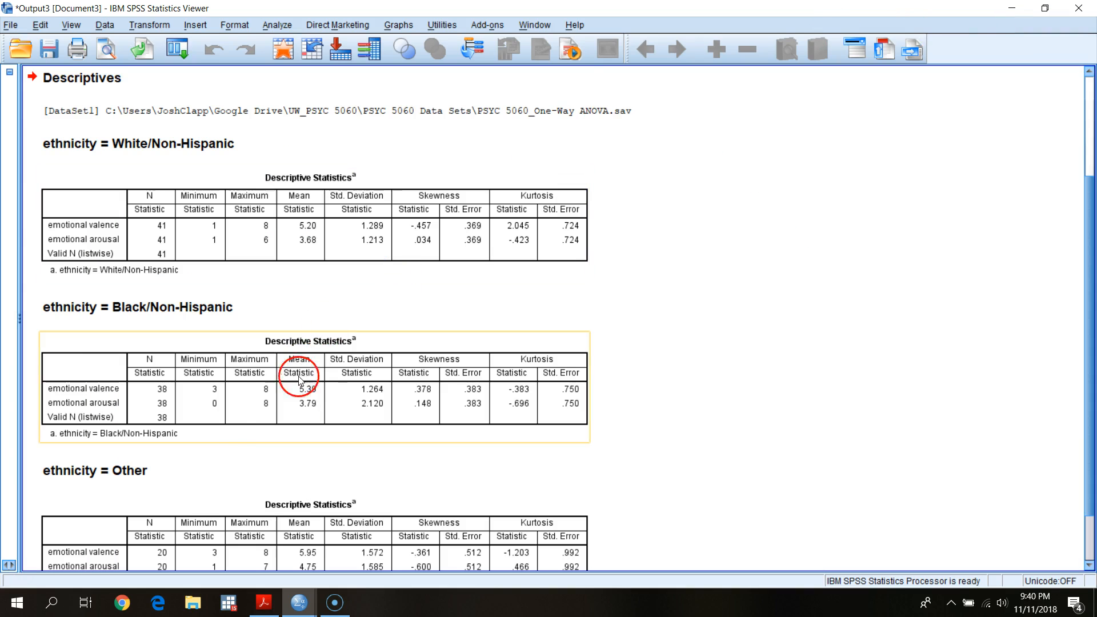
drag(1093, 255, 1094, 307)
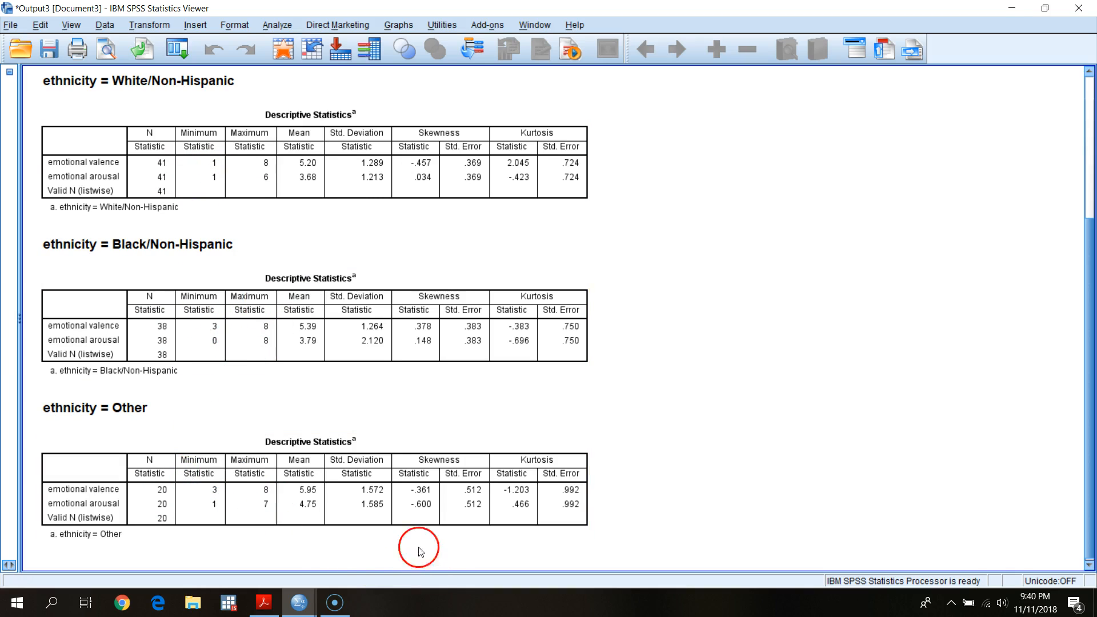
click(263, 609)
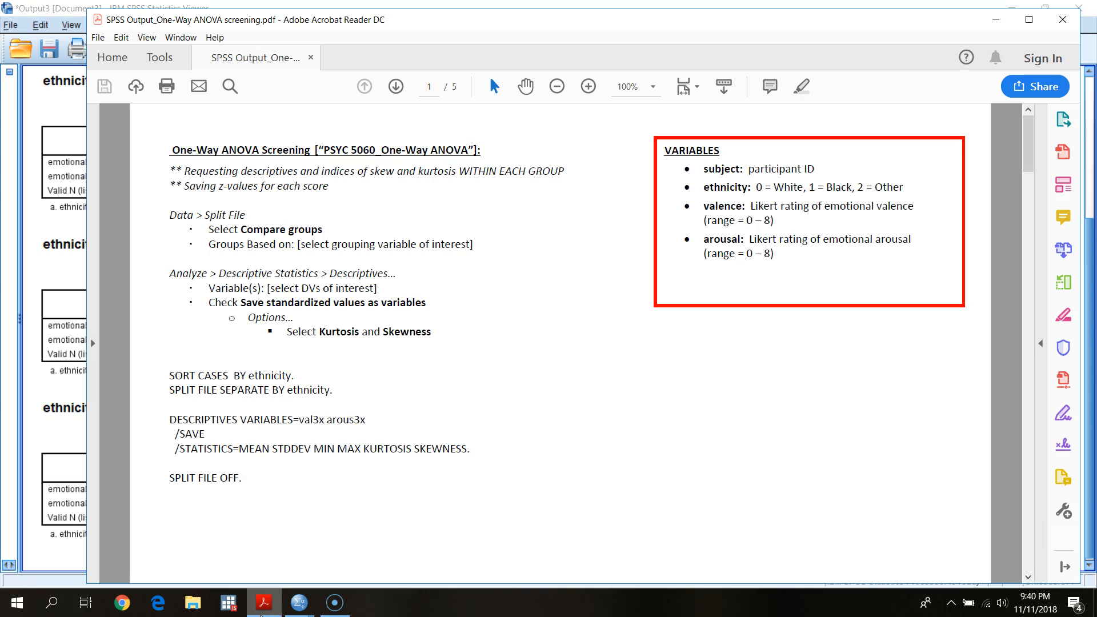
click(299, 603)
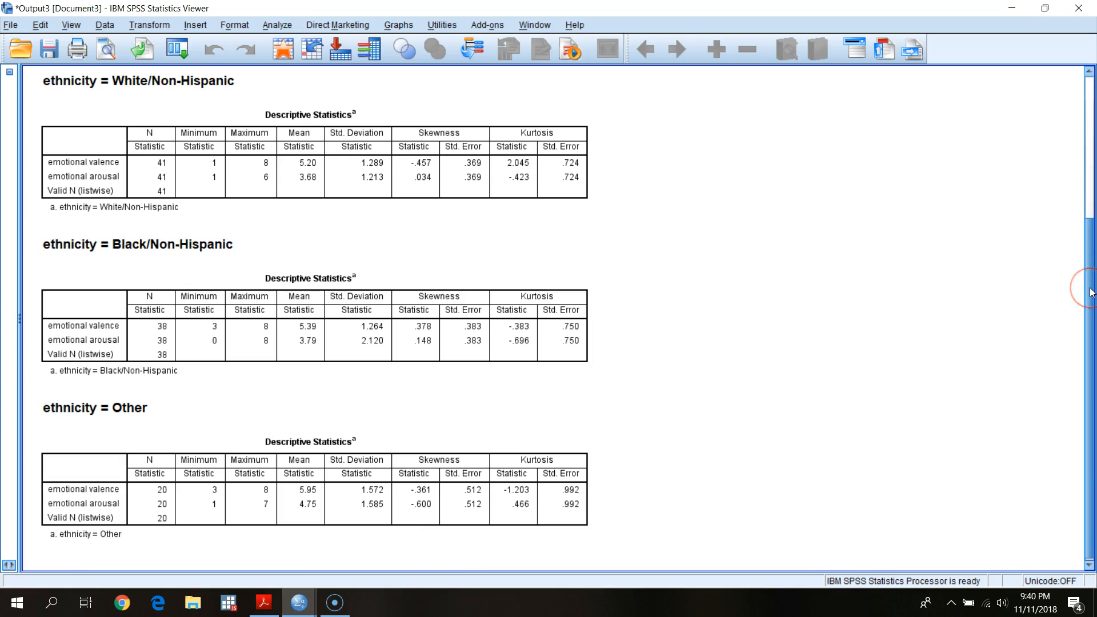
mouse_move(1091, 292)
mouse_down()
mouse_move(1090, 245)
mouse_move(1093, 280)
mouse_up()
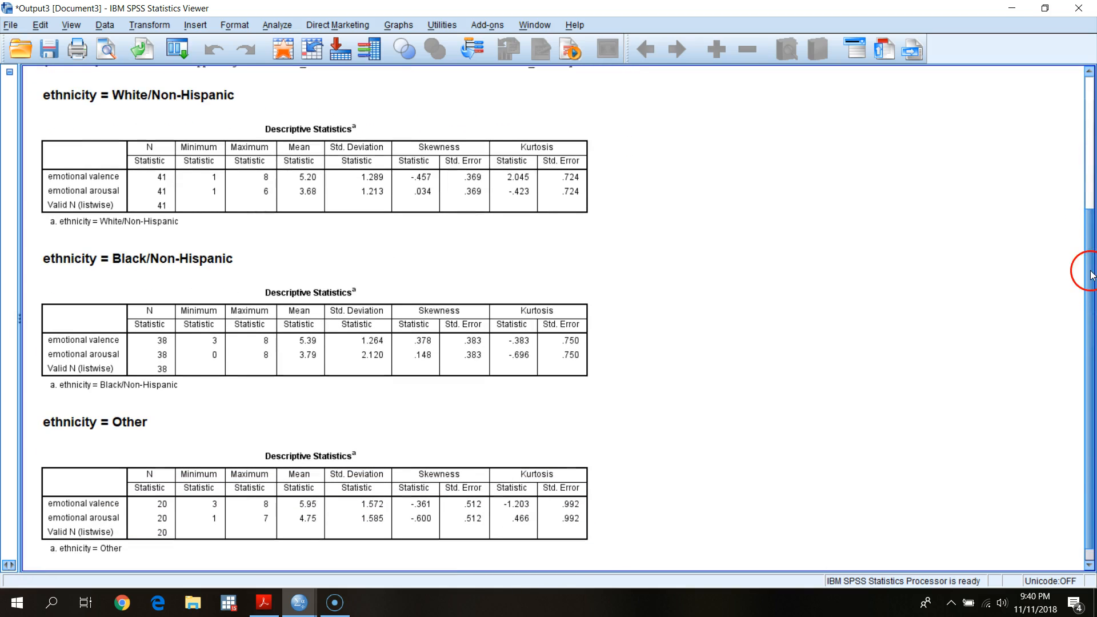
Examine the skewness and kurtosis of emotional valence and arousal in all three ethnicity groups' Descriptive Statistics tables
click(473, 194)
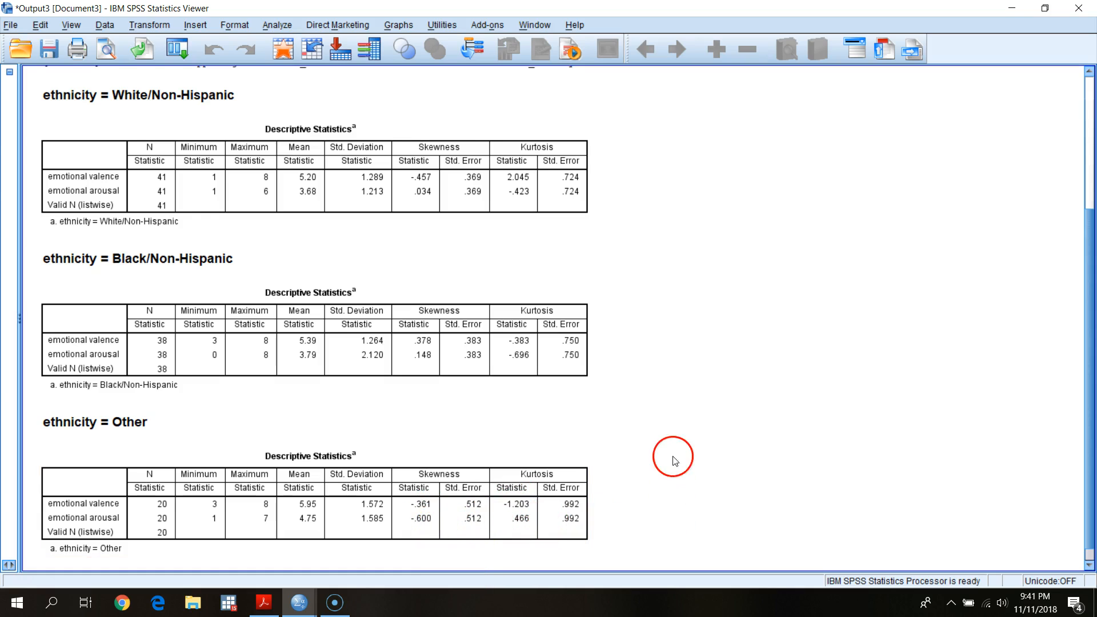
scroll(668, 457, down, 1)
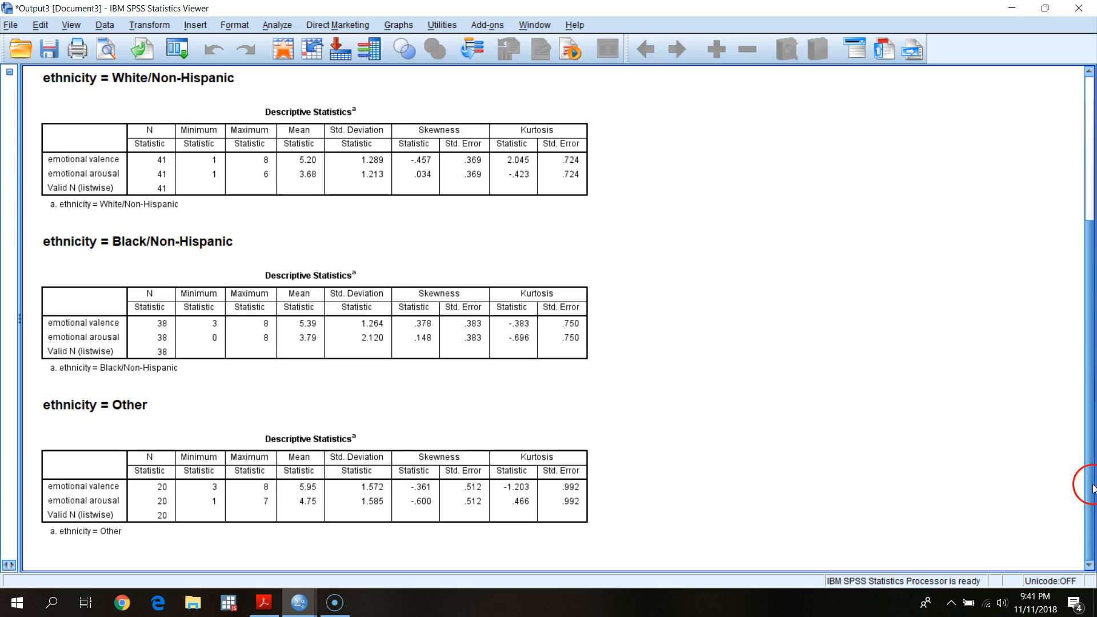
scroll(1089, 453, up, 3)
scroll(1091, 442, up, 1)
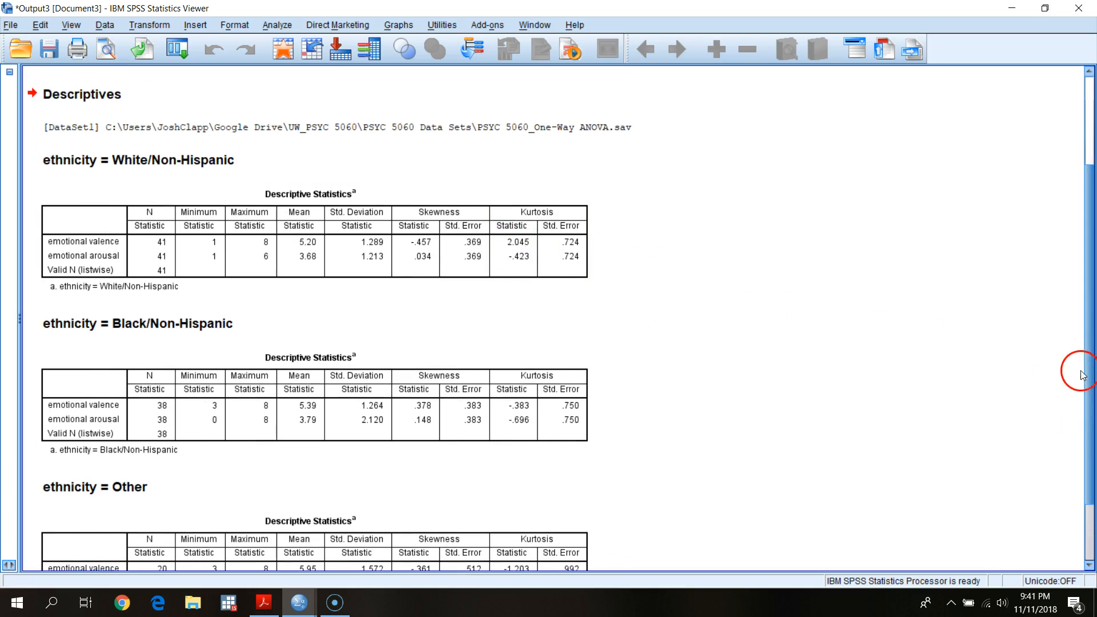
scroll(1089, 391, down, 3)
scroll(1089, 390, down, 1)
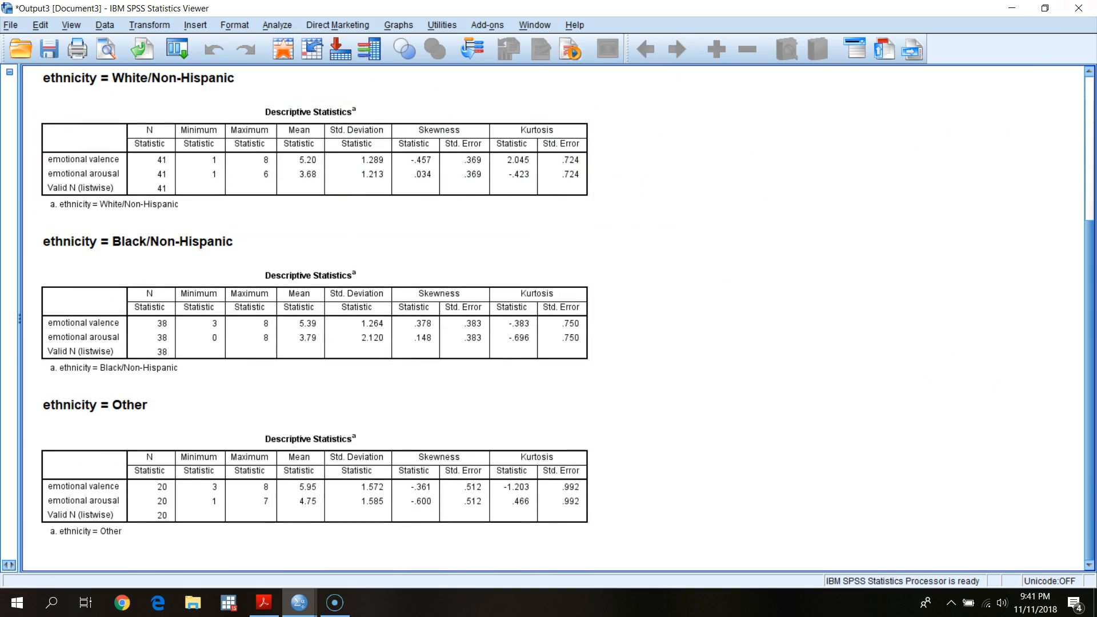
Restore the output viewer to its smaller window size and sort the dataset by subject in ascending order
click(1047, 8)
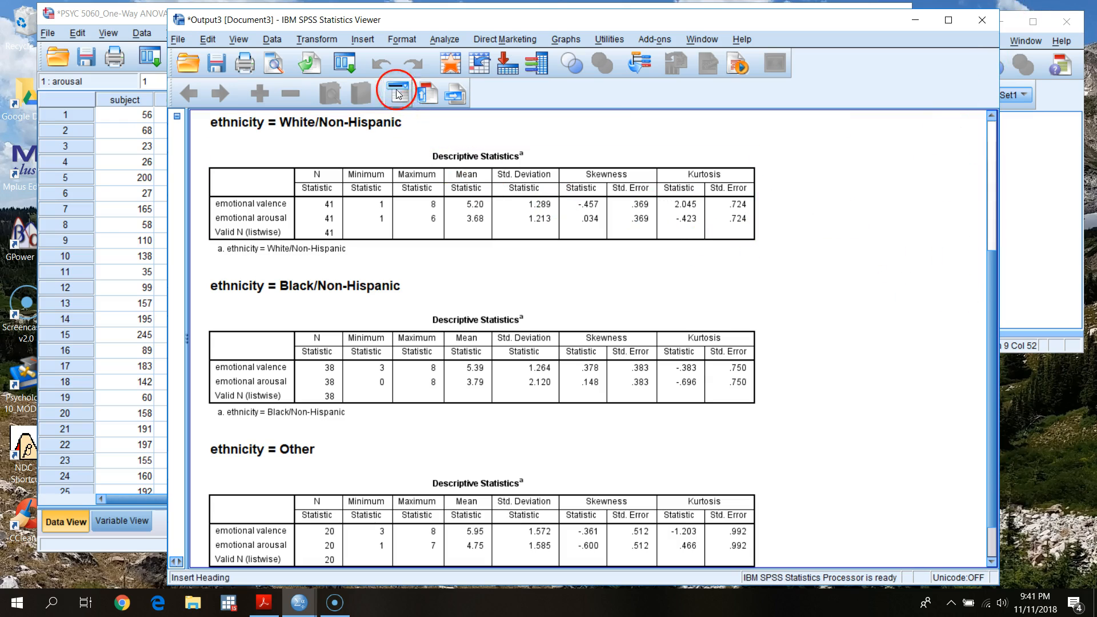
click(142, 17)
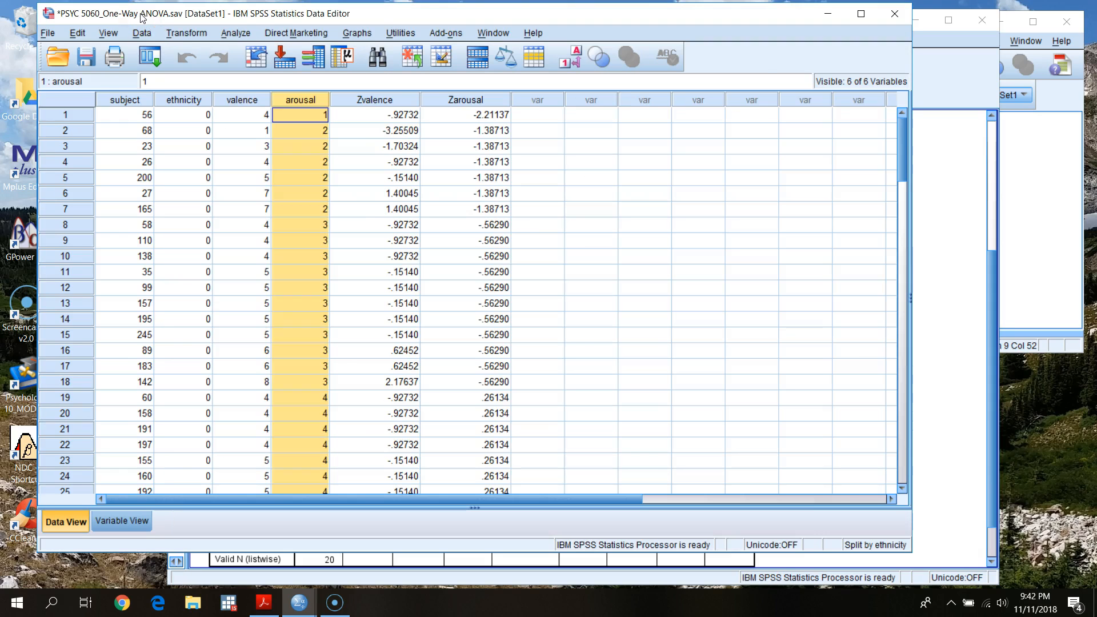
click(126, 101)
right_click(125, 99)
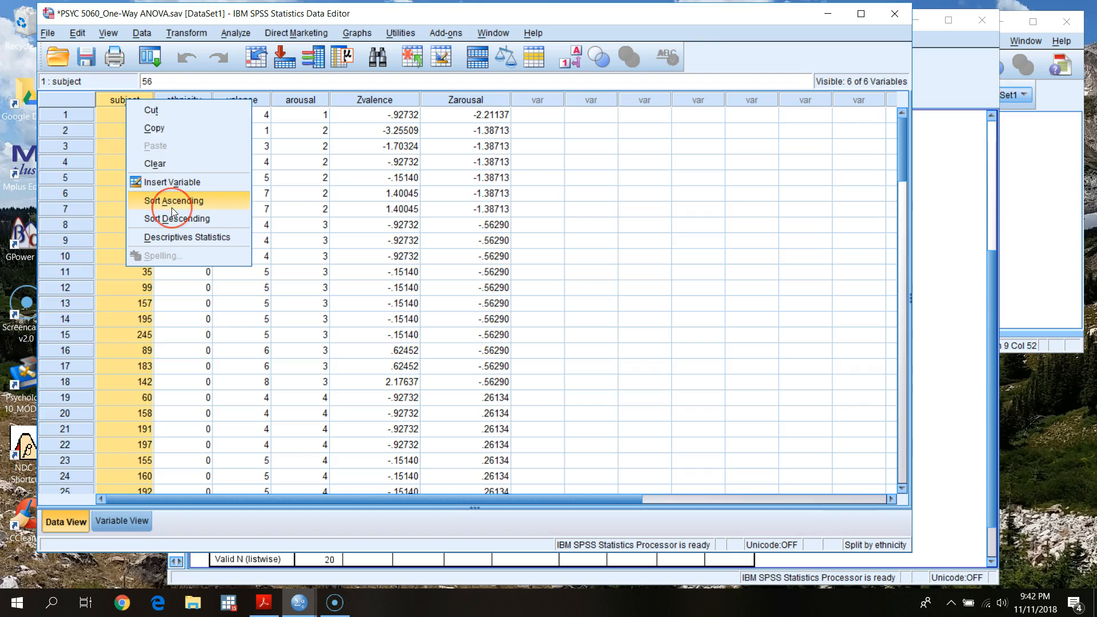
click(171, 201)
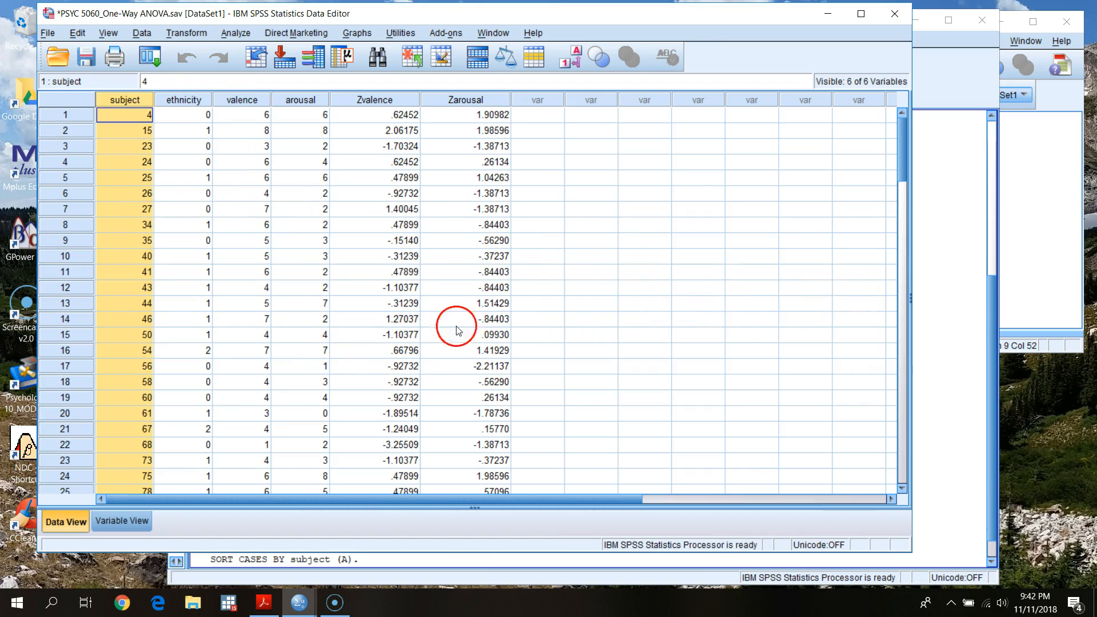
Start an Explore analysis on the dataset with emotional valence and emotional arousal as the dependent variables
click(1056, 116)
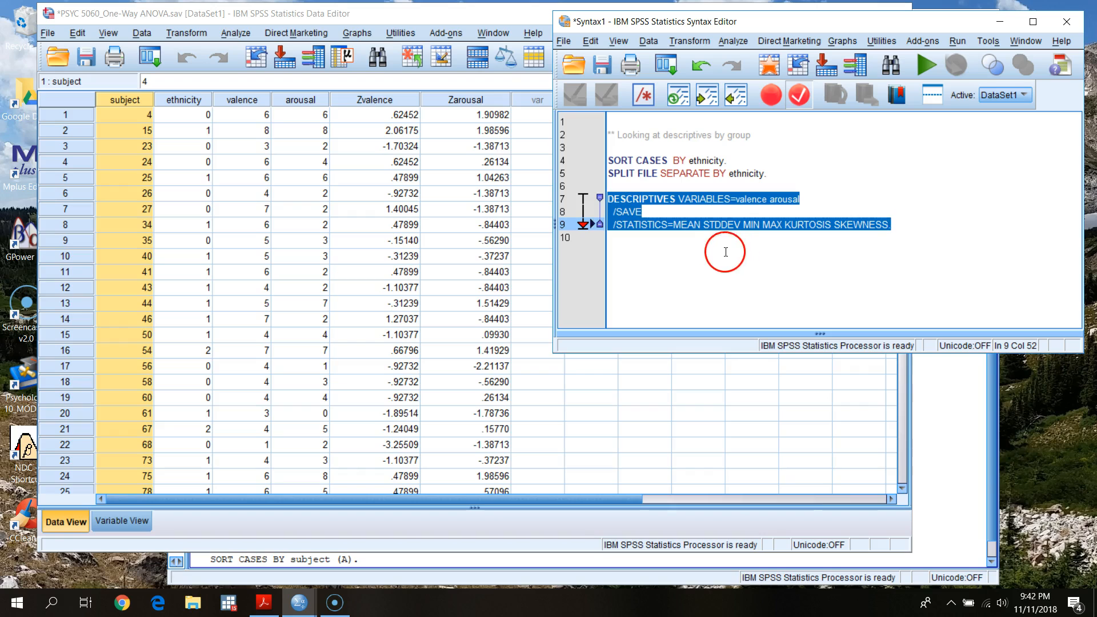
click(450, 26)
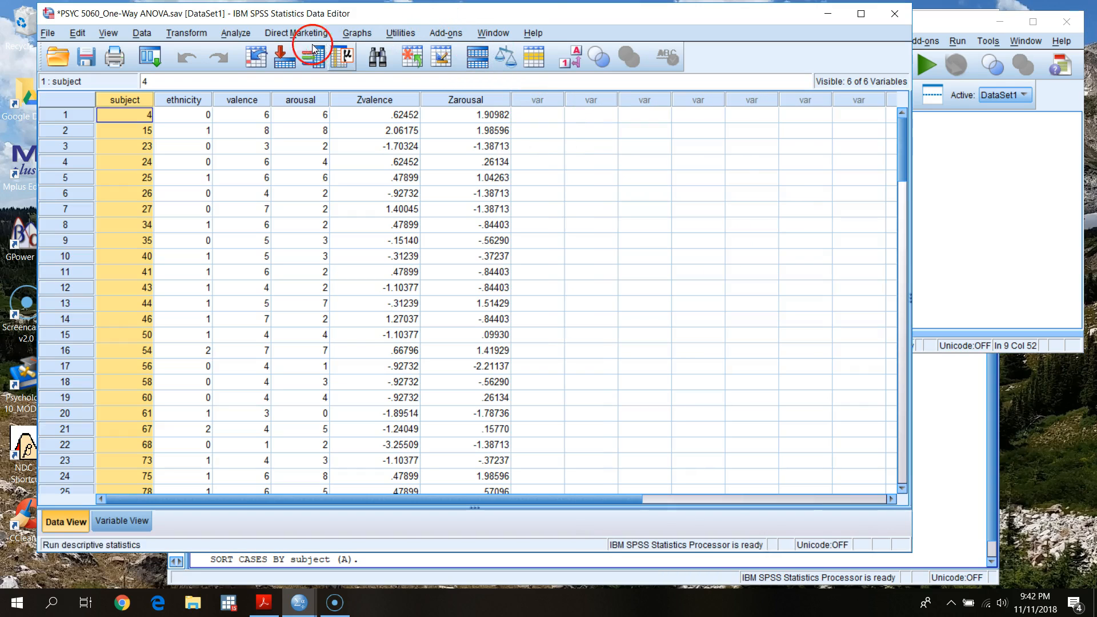
click(234, 32)
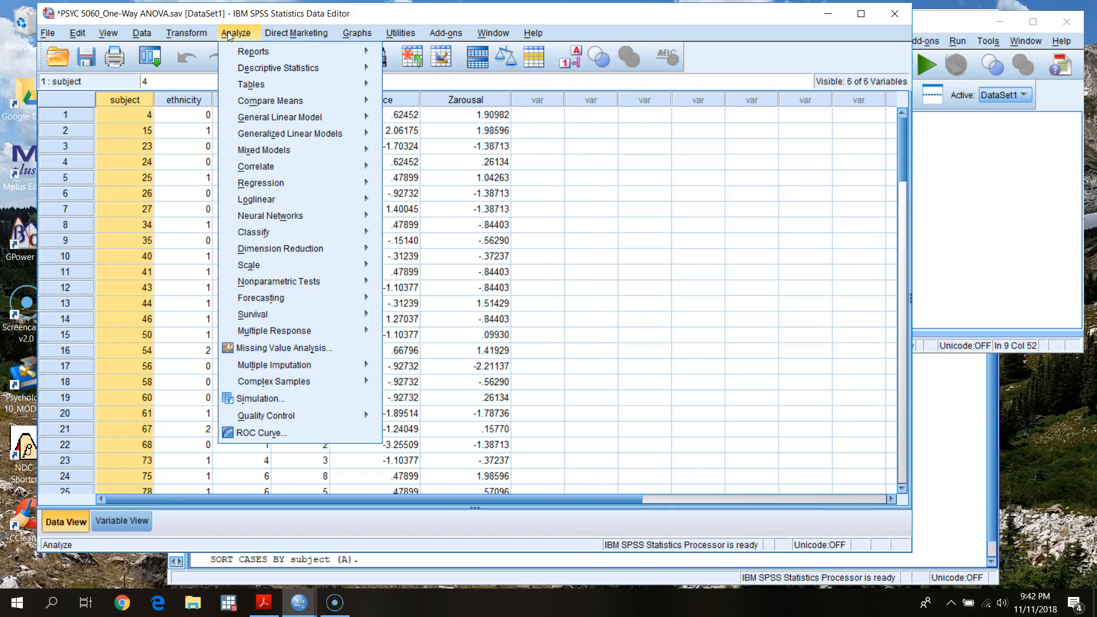
click(285, 73)
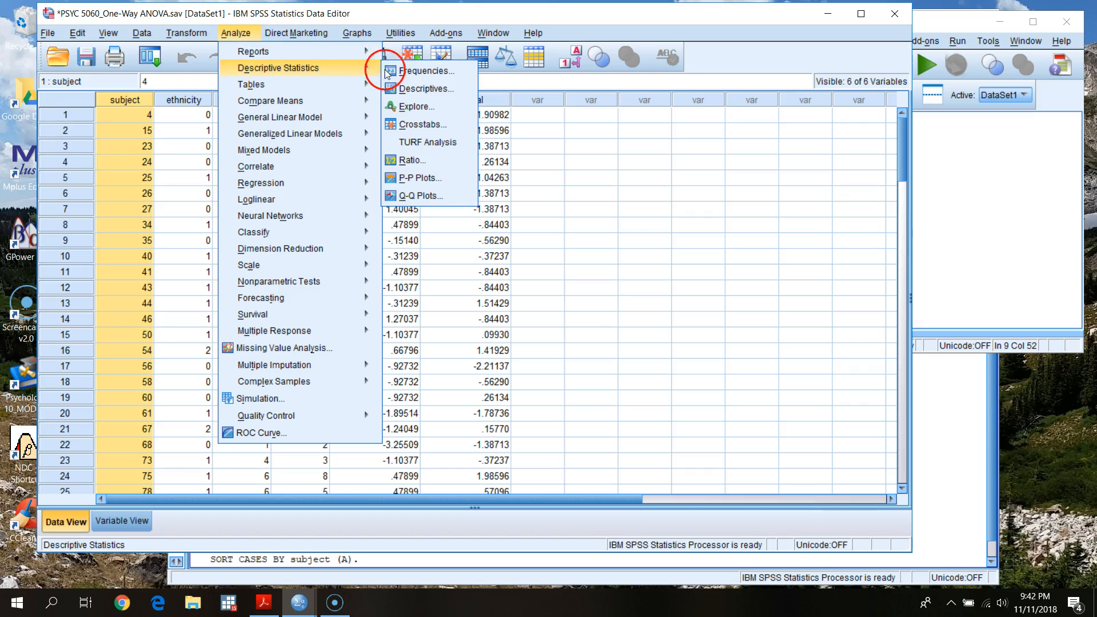
click(449, 109)
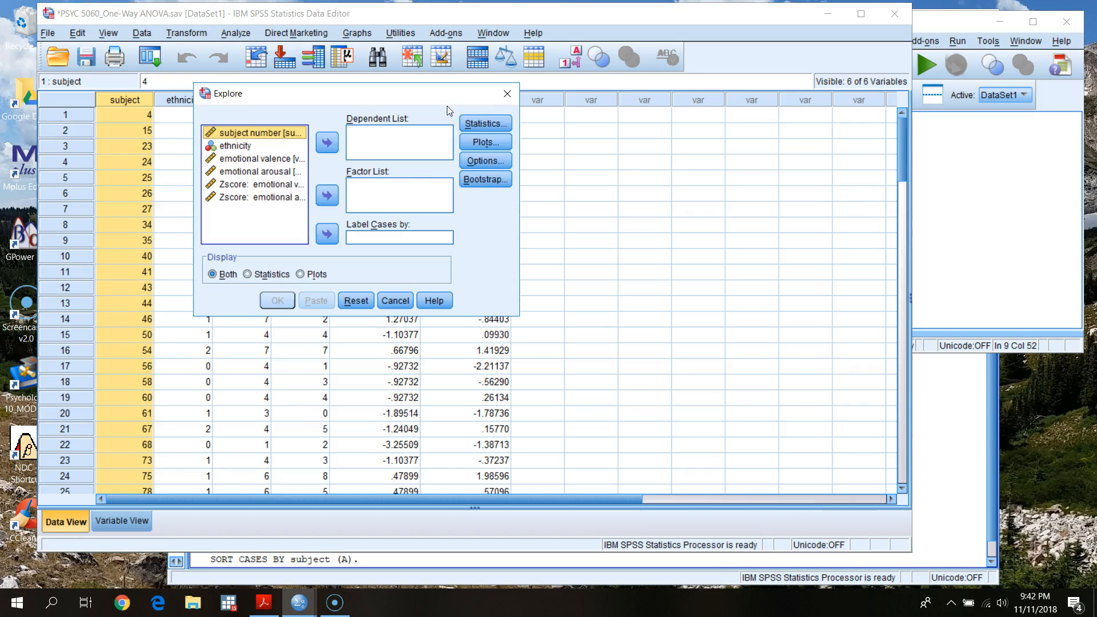
click(287, 160)
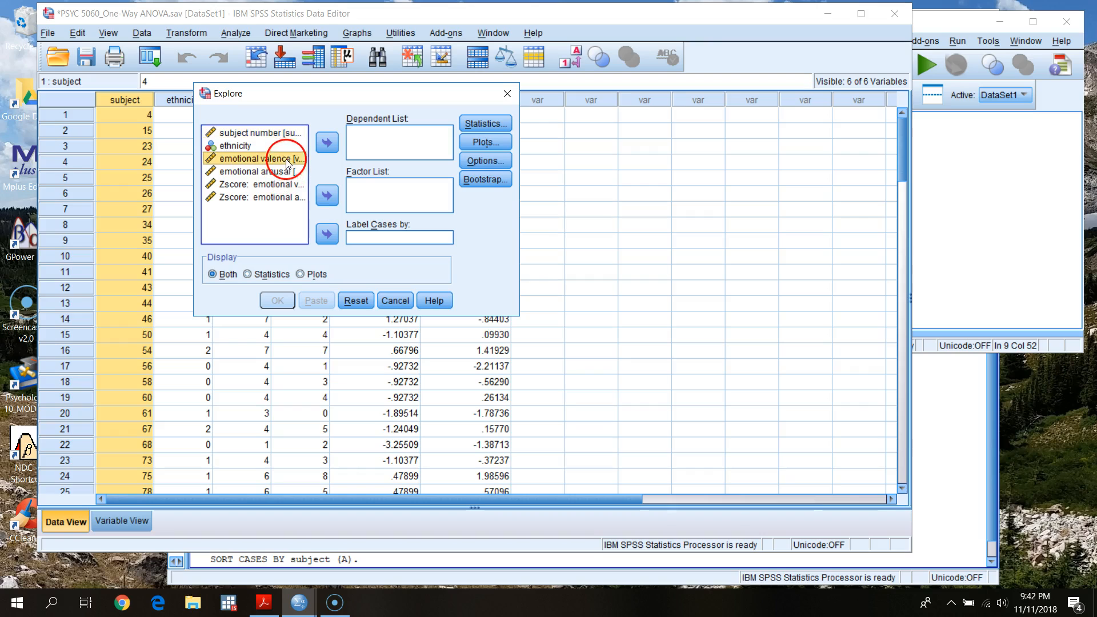
ctrl+click(263, 171)
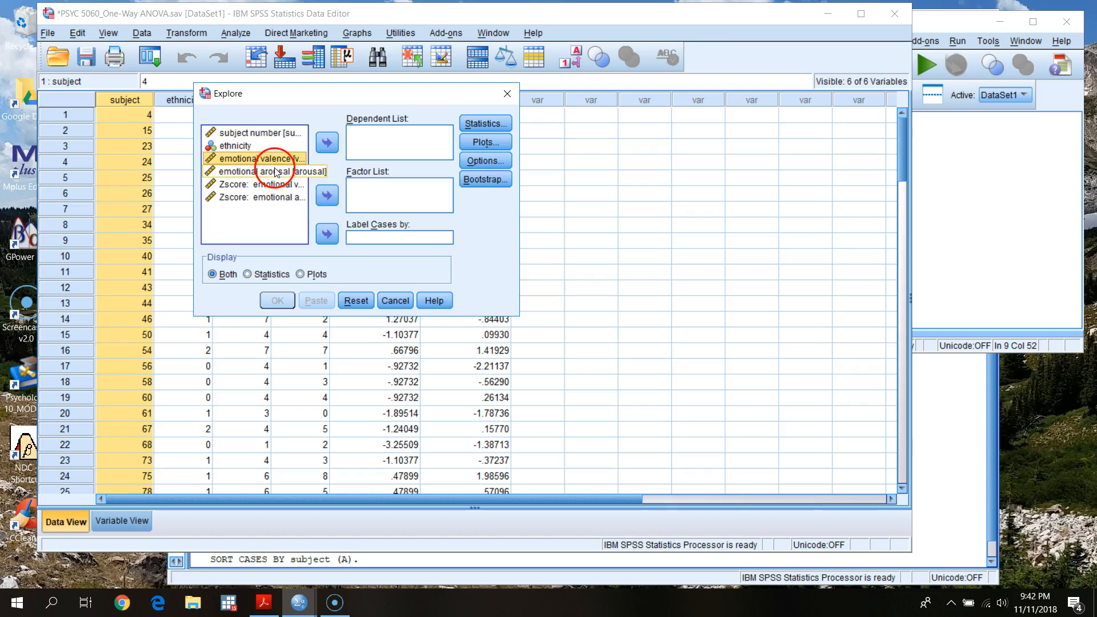
click(328, 143)
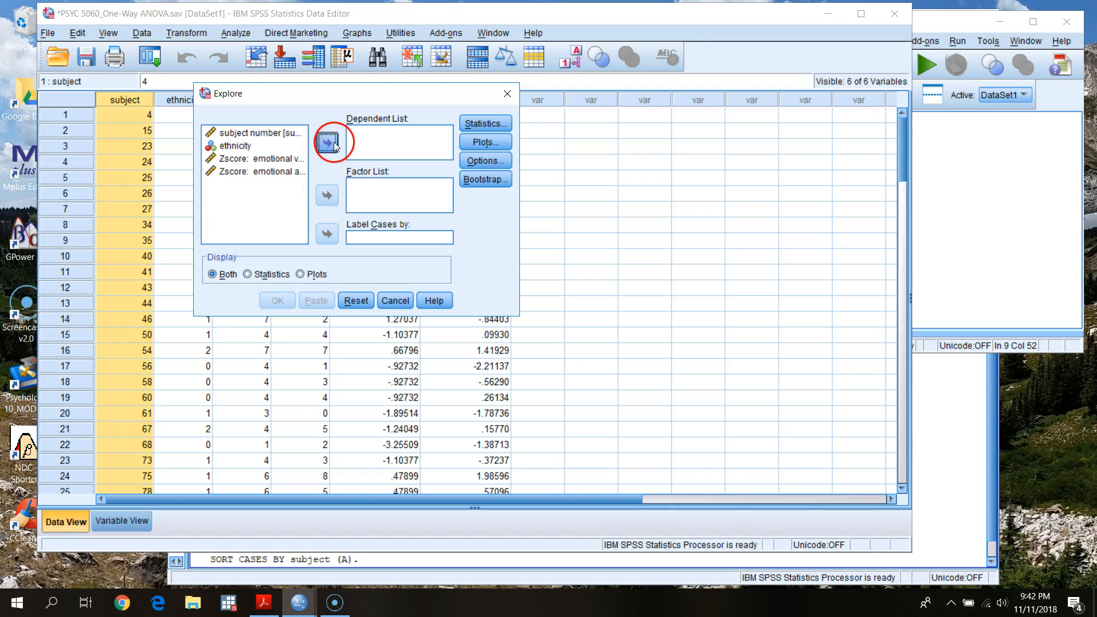
Label the Explore cases by subject number and add ethnicity as the factor
click(248, 134)
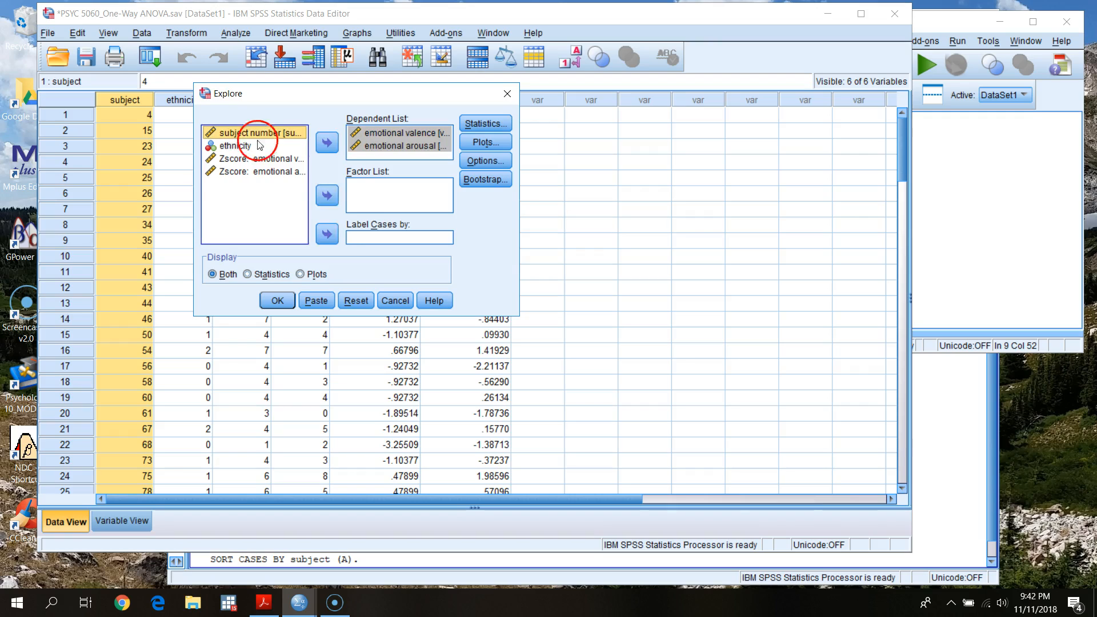
click(327, 234)
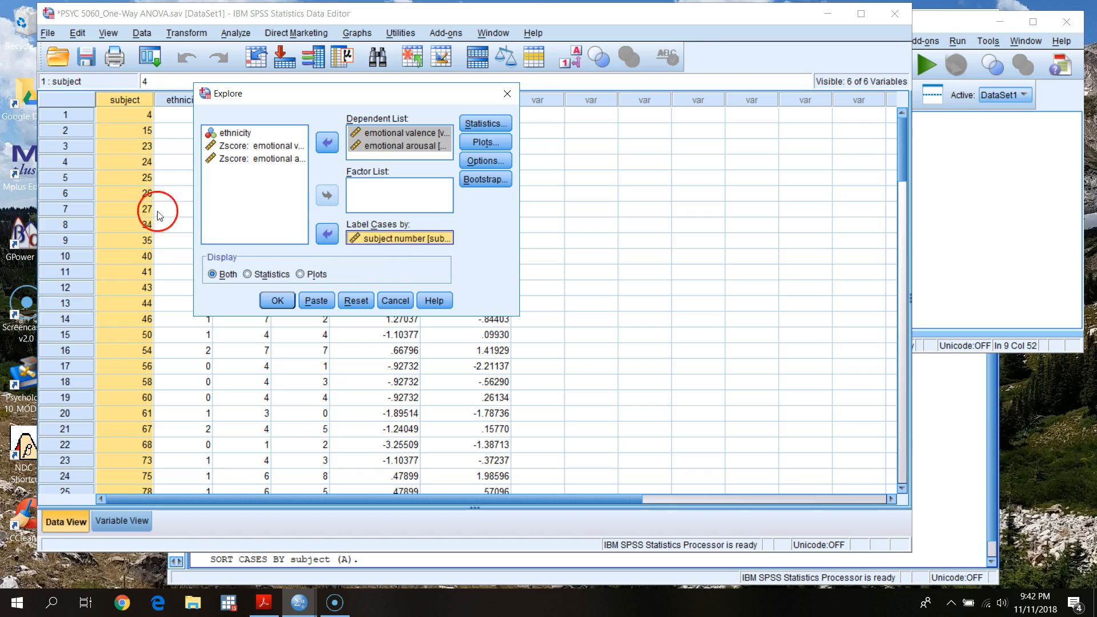
click(250, 132)
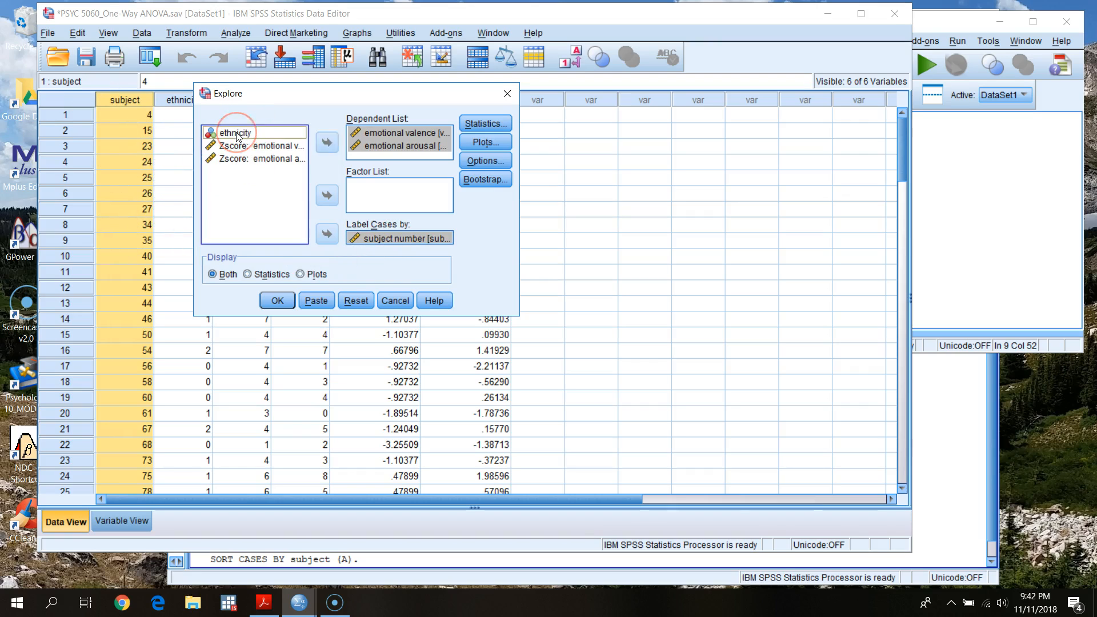
click(323, 194)
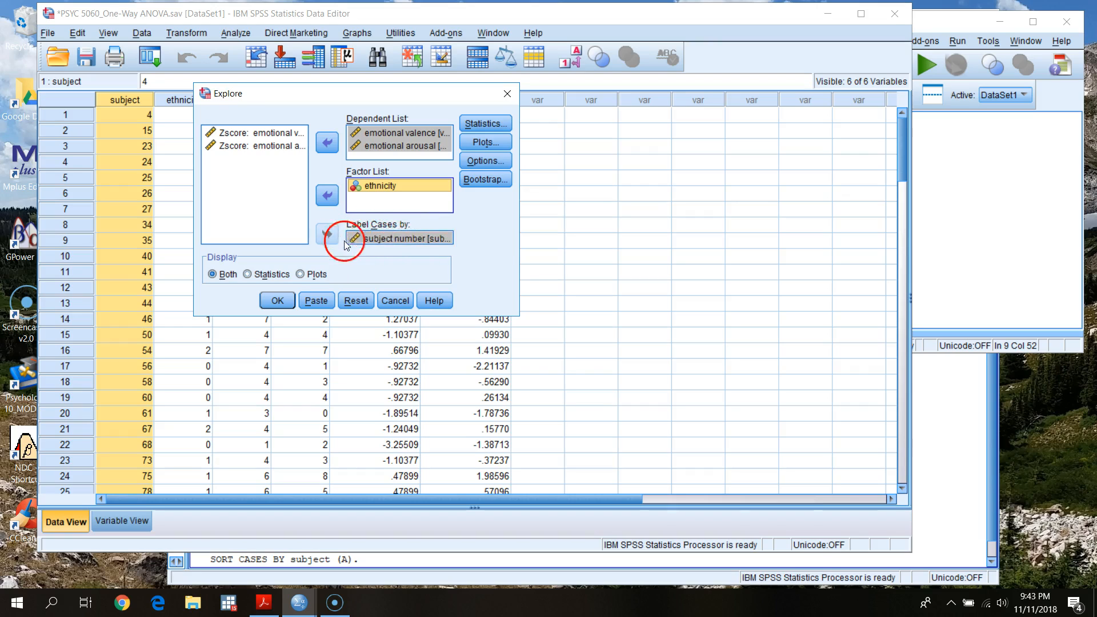
click(389, 241)
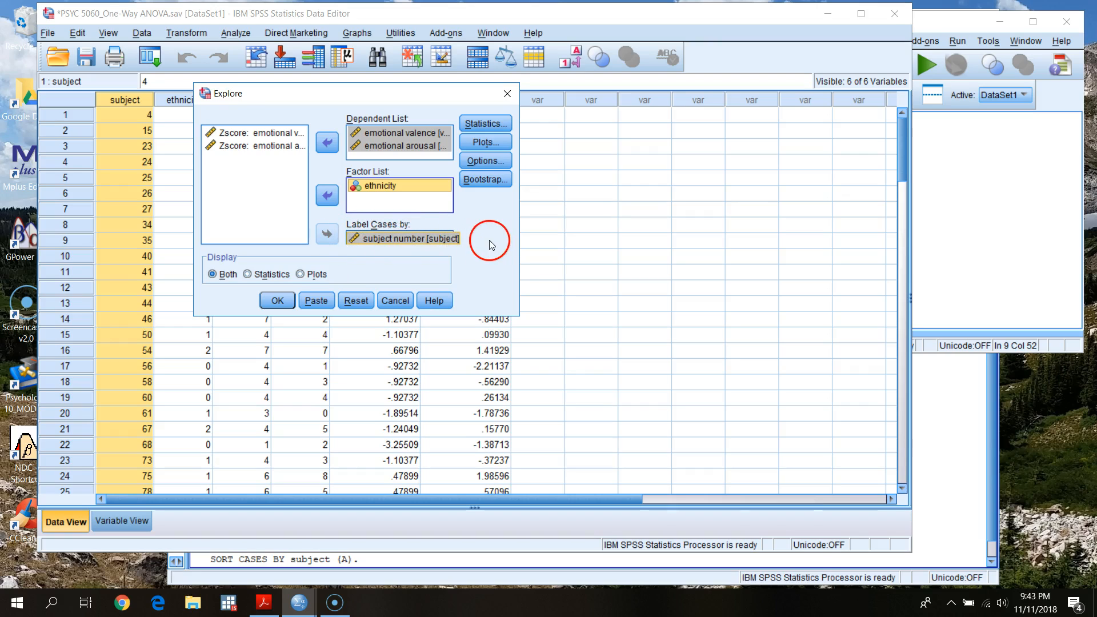
Set the Explore plots to produce histograms instead of stem-and-leaf plots, leaving the statistics settings as they are
click(496, 124)
click(360, 256)
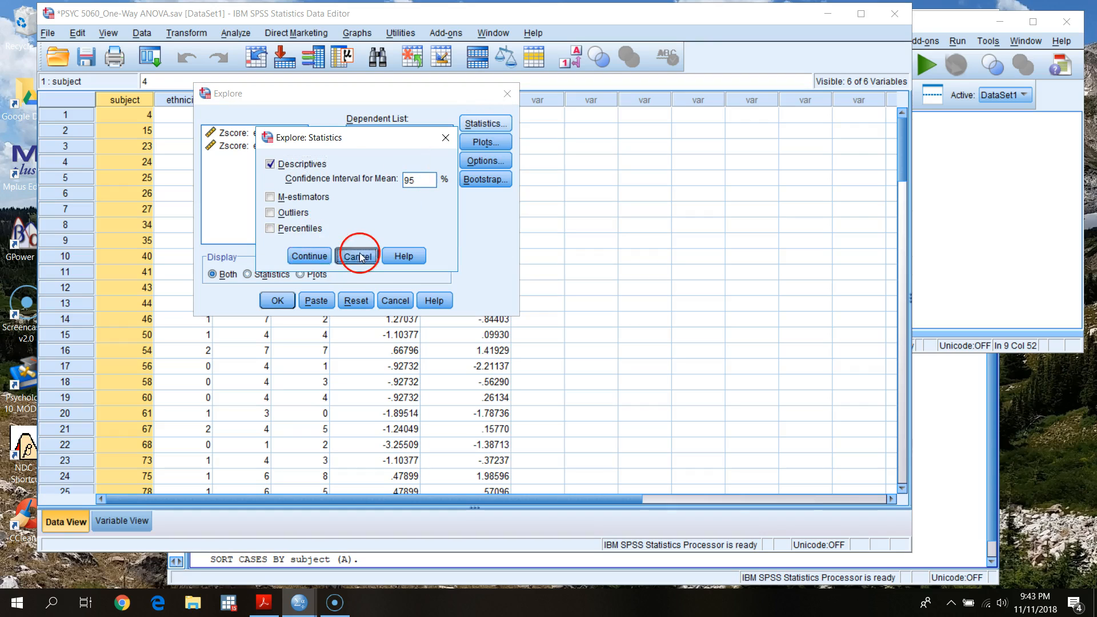
click(492, 143)
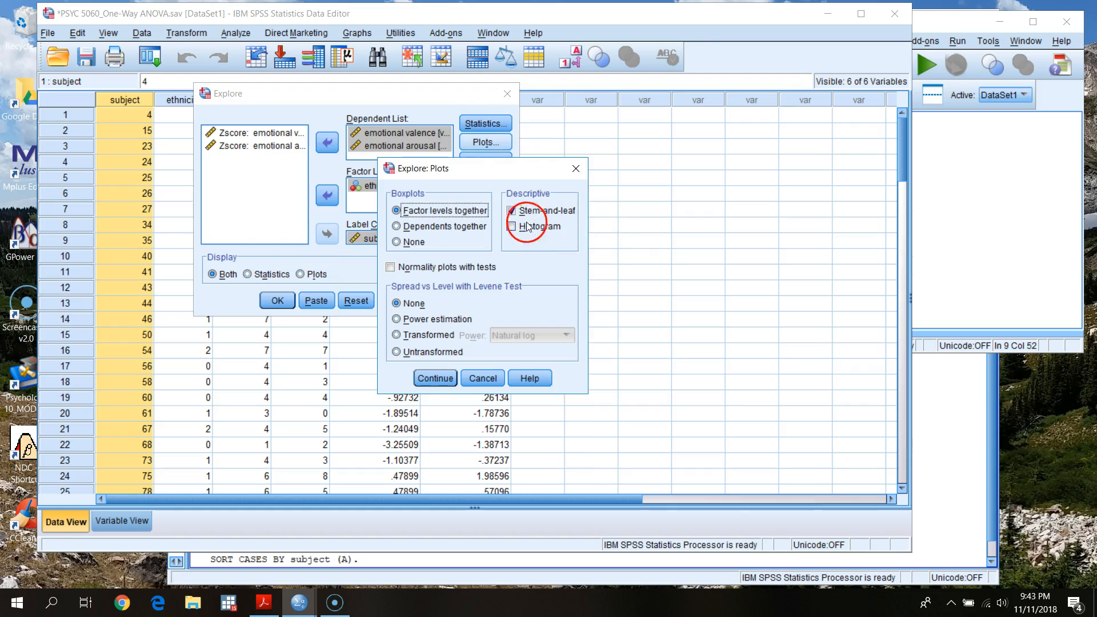
click(511, 211)
click(512, 227)
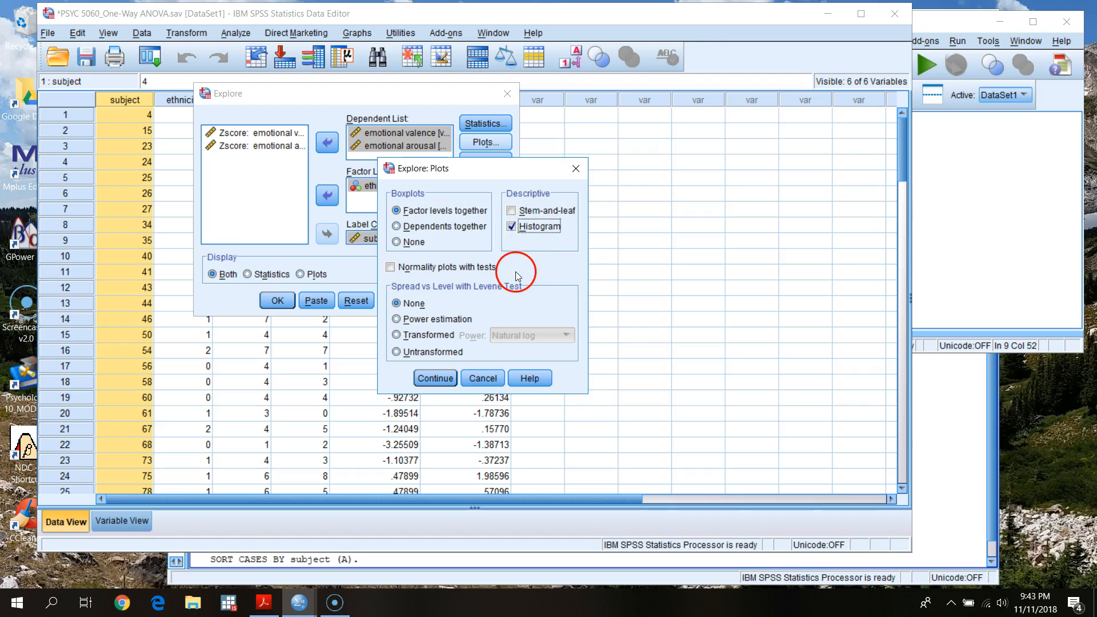
click(436, 378)
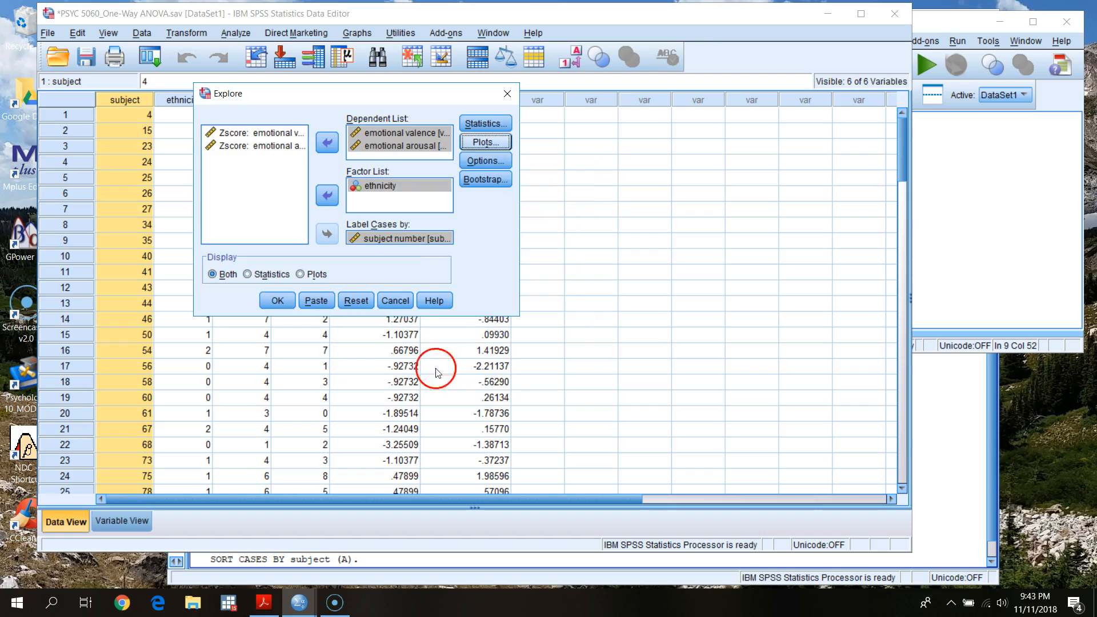
Check the missing-values options without changing them and paste the Explore command into the syntax editor
click(500, 165)
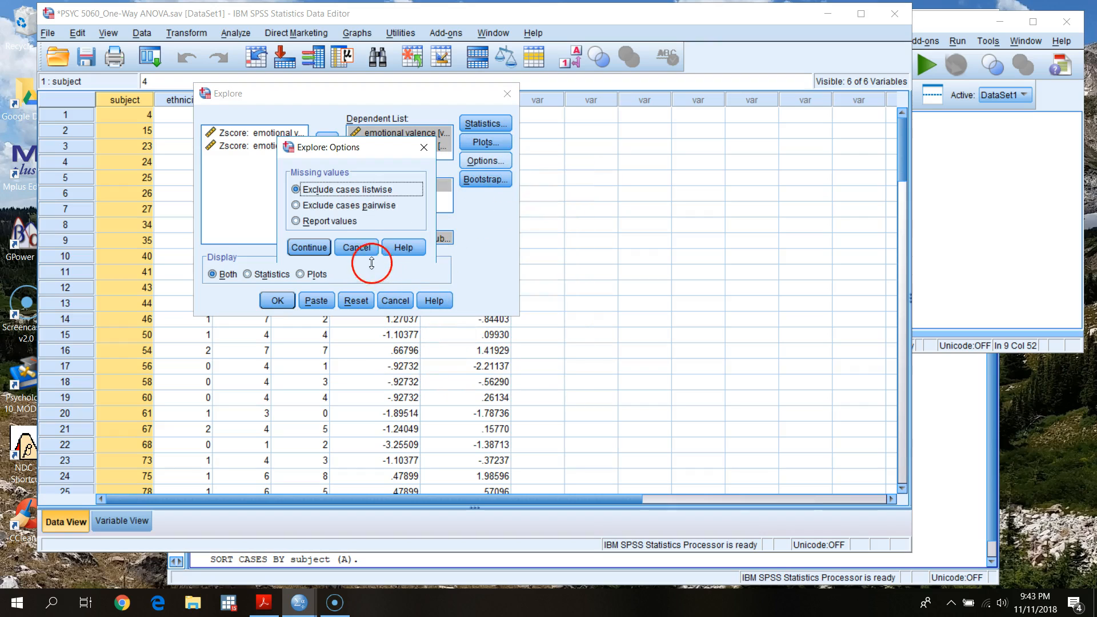
click(362, 248)
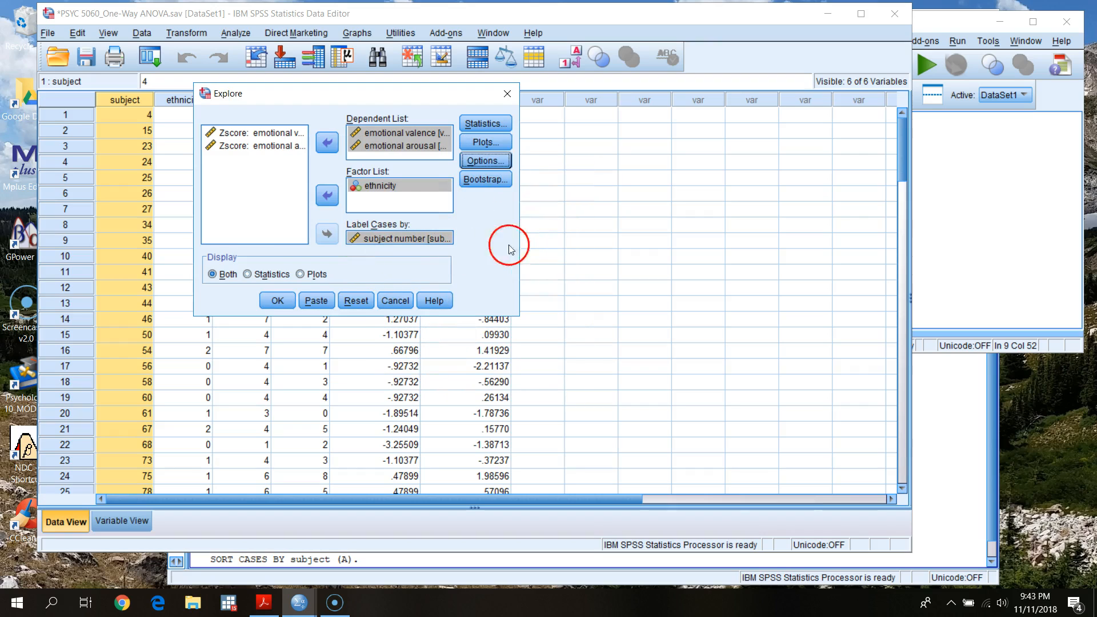
click(309, 301)
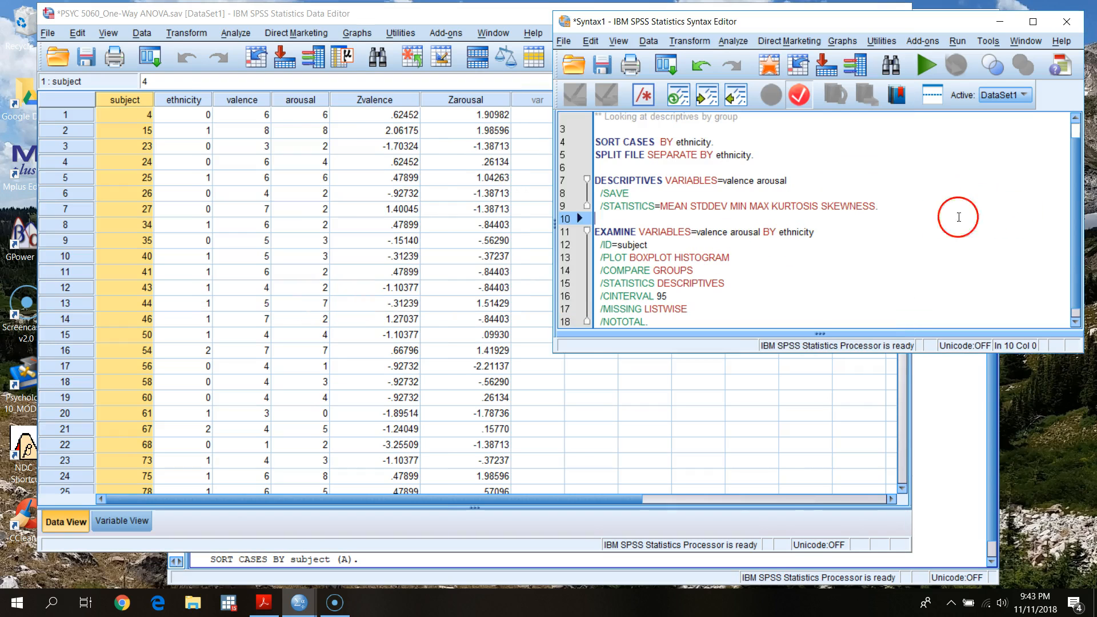
Enlarge the syntax editor and insert the comment "** Requesting graphics" above the EXAMINE command, set apart with blank lines
drag(855, 353, 869, 496)
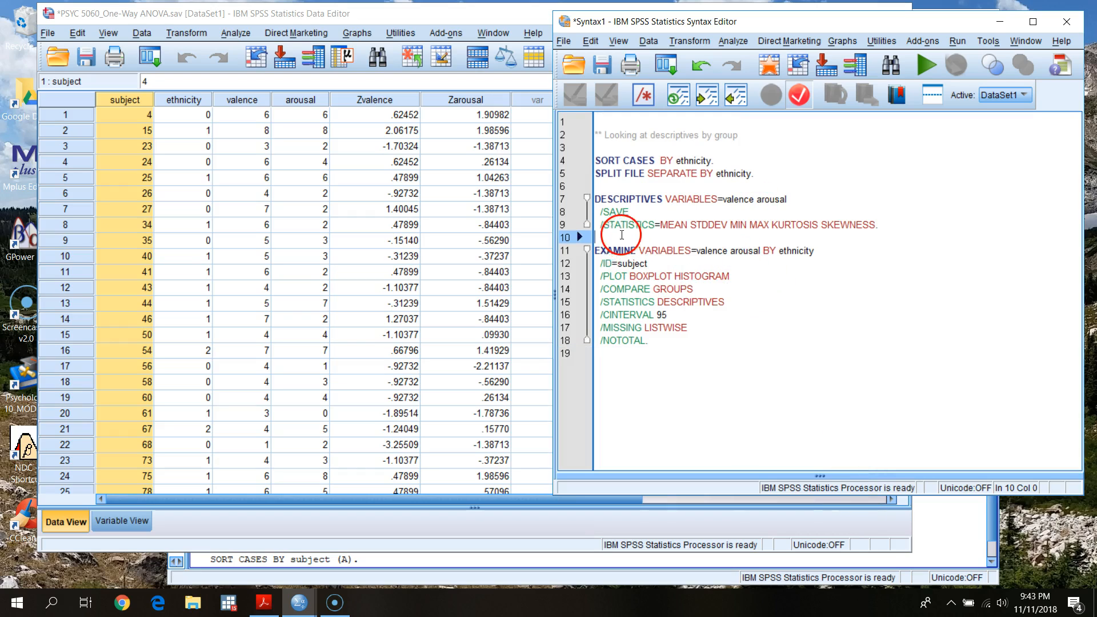
click(613, 250)
click(650, 239)
key(Return)
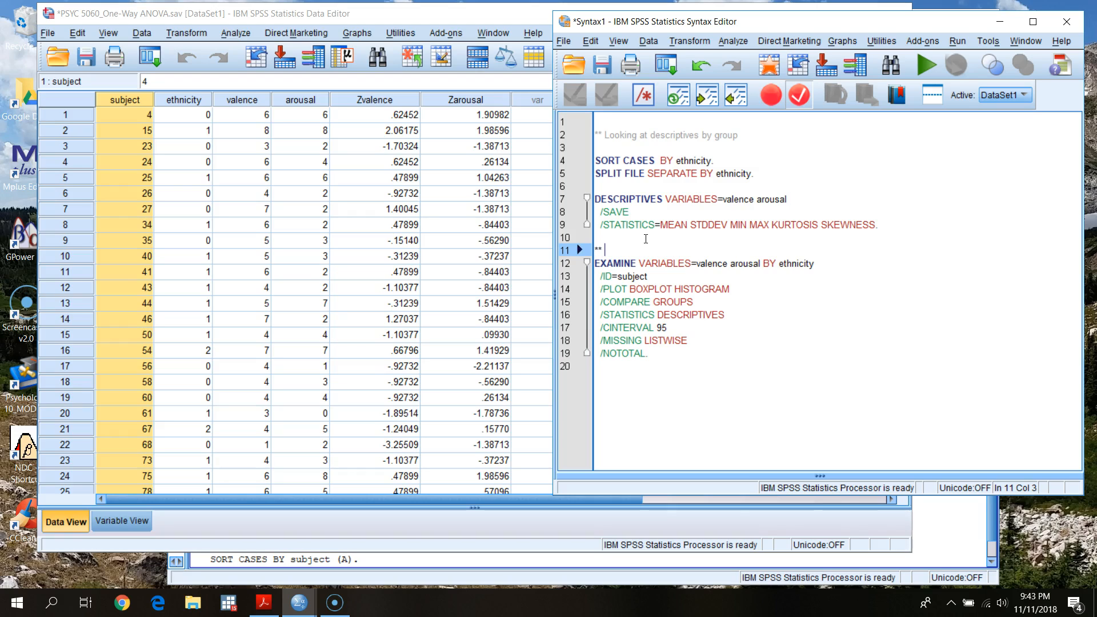
text(Requesting graphi)
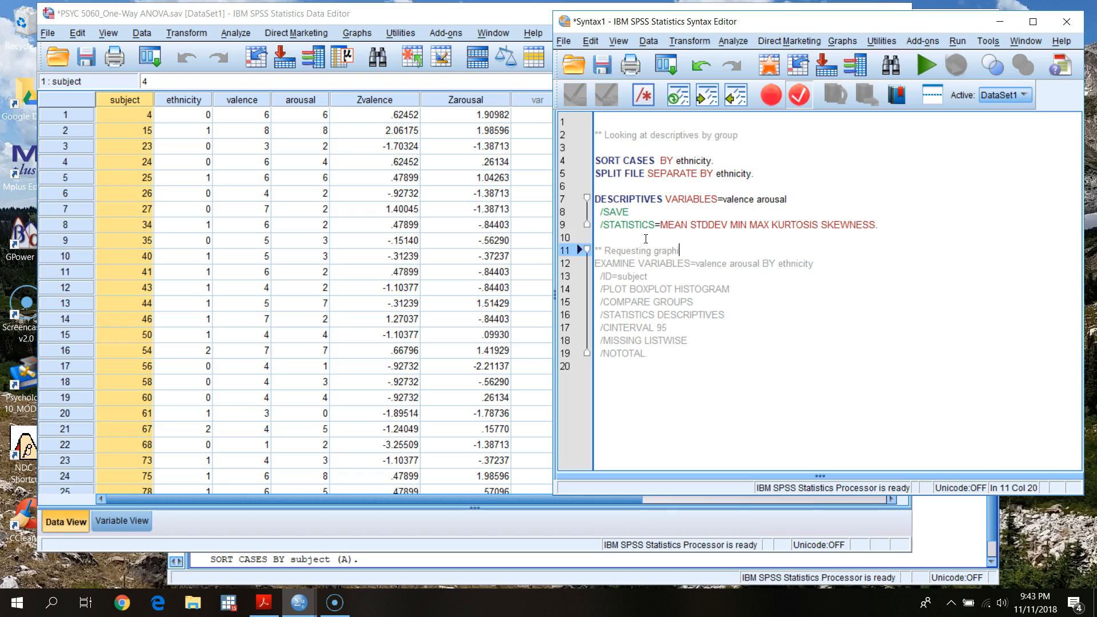
key(Return)
key(Up)
key(Up)
key(Return)
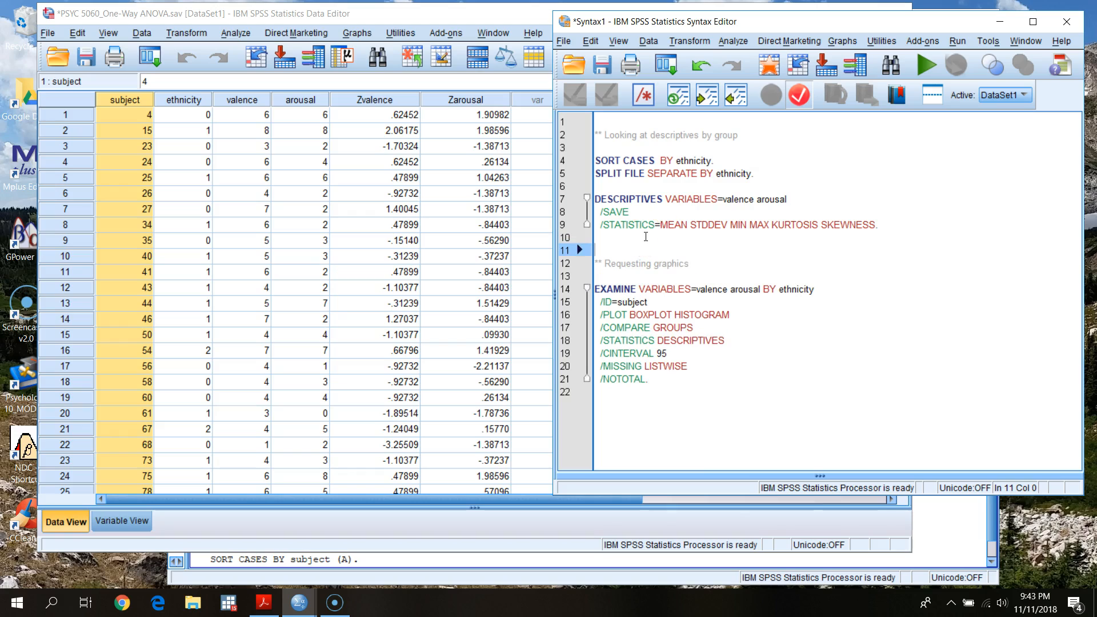
Reword the comment above the EXAMINE command to "** Requesting plots"
drag(654, 264, 669, 263)
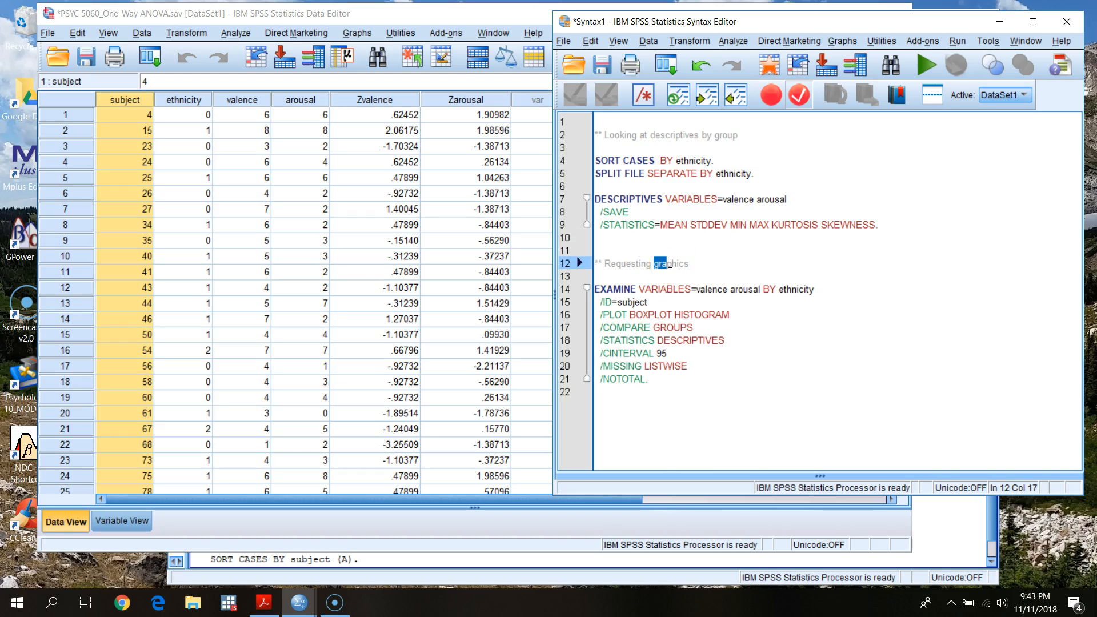
click(687, 263)
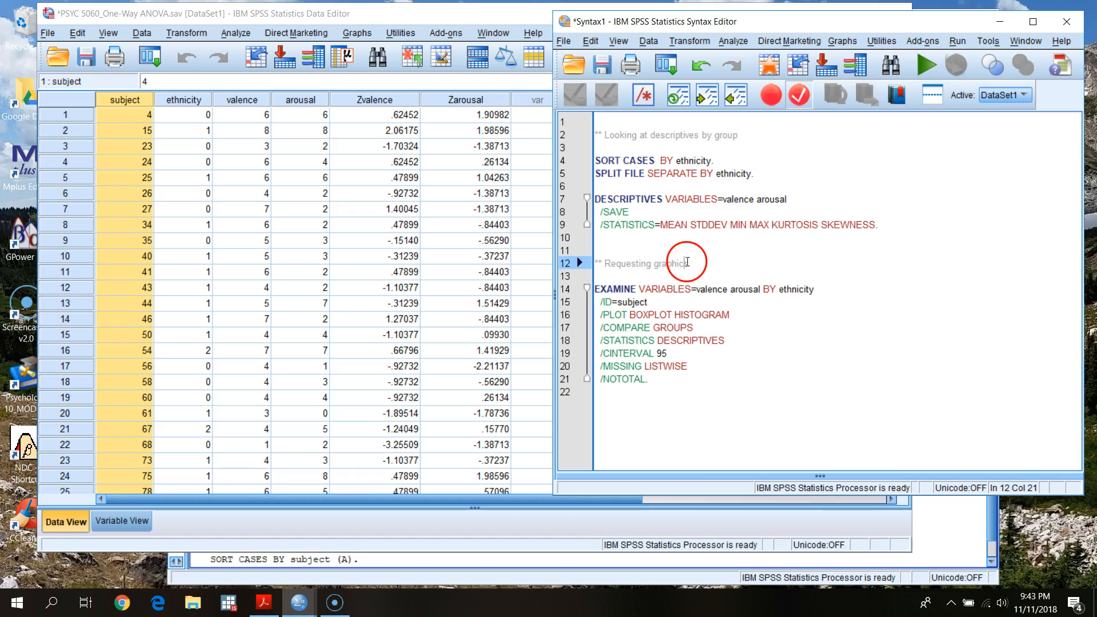
text(p)
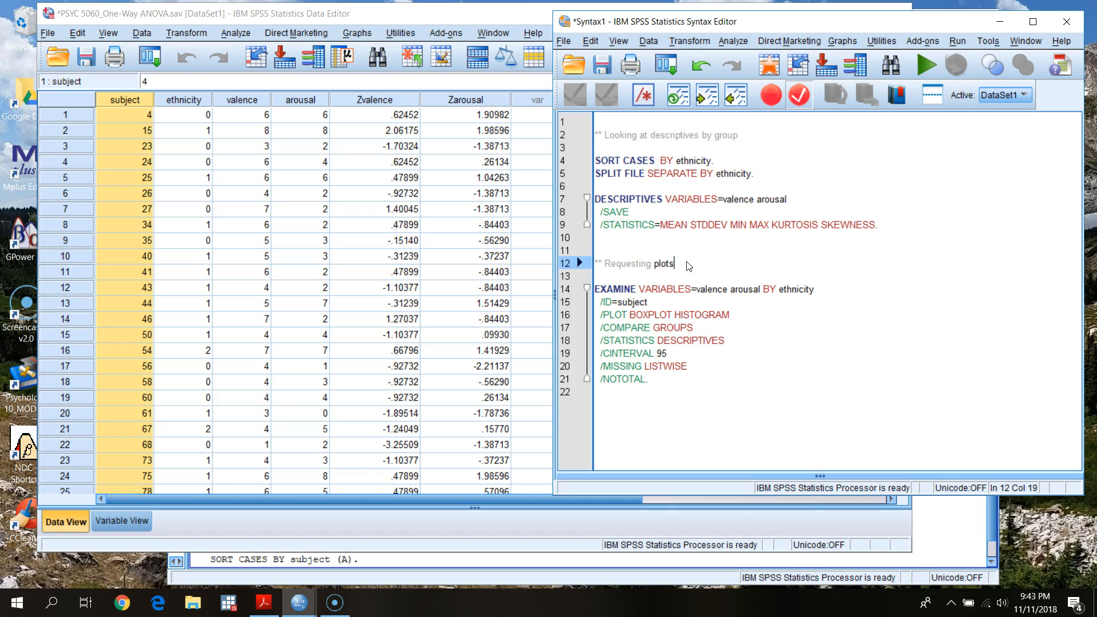
Run only the EXAMINE command from the syntax and maximize the output viewer at the Explore results
drag(622, 283, 747, 392)
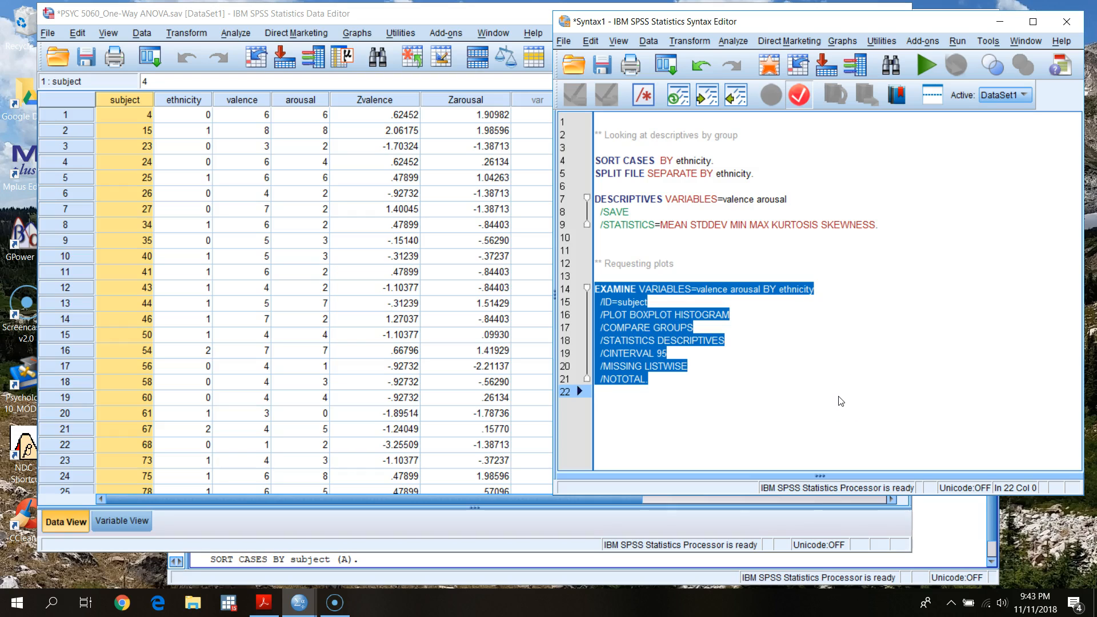
click(928, 64)
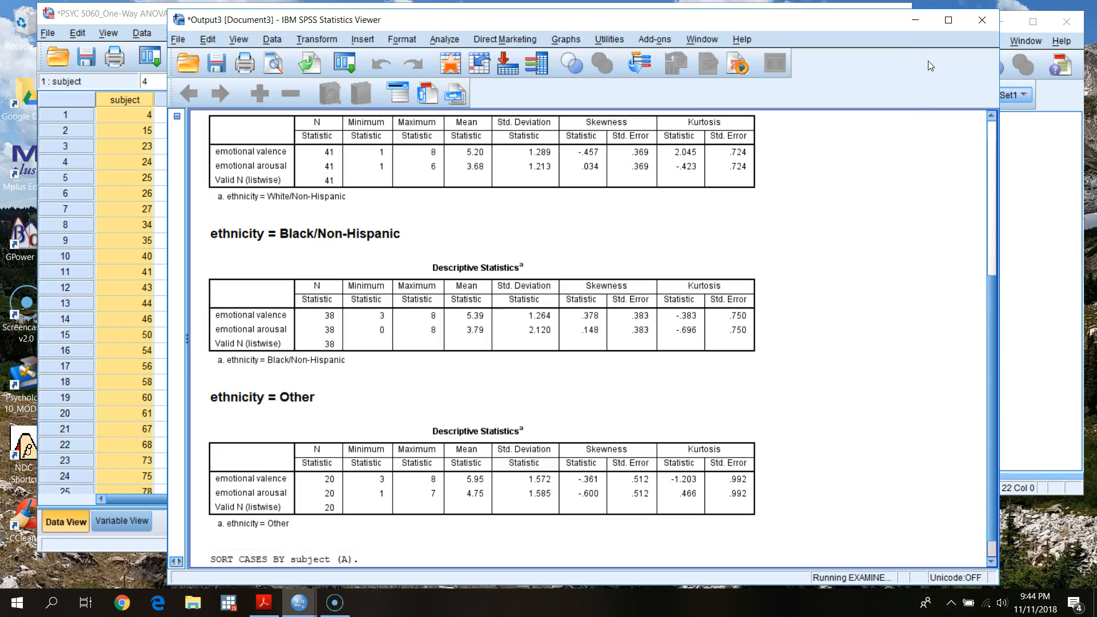
click(947, 23)
mouse_move(1090, 252)
mouse_down()
mouse_move(1091, 200)
mouse_move(1092, 245)
mouse_up()
Examine the Case Processing Summary and the Descriptives table for valence and arousal in each ethnicity group
click(258, 211)
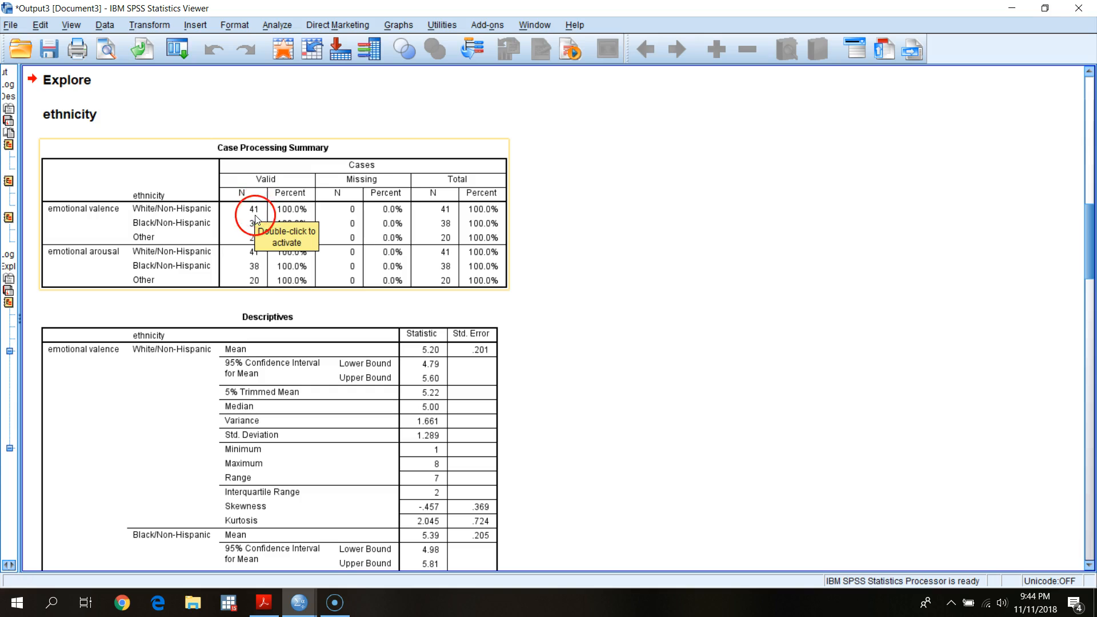
click(759, 326)
click(220, 233)
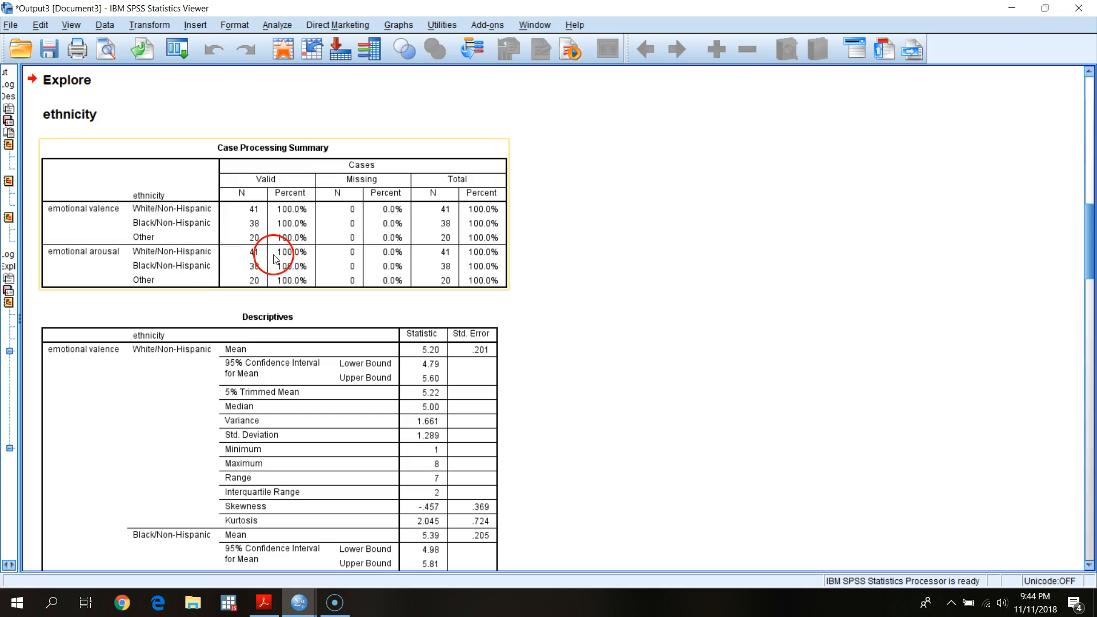
click(621, 211)
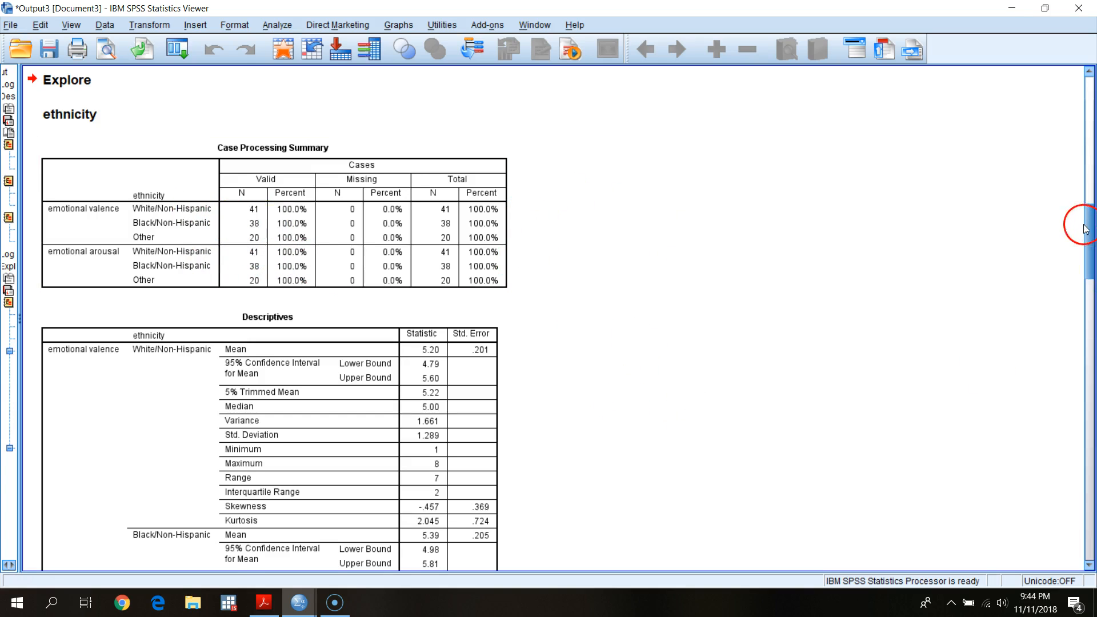
drag(1090, 226, 1090, 361)
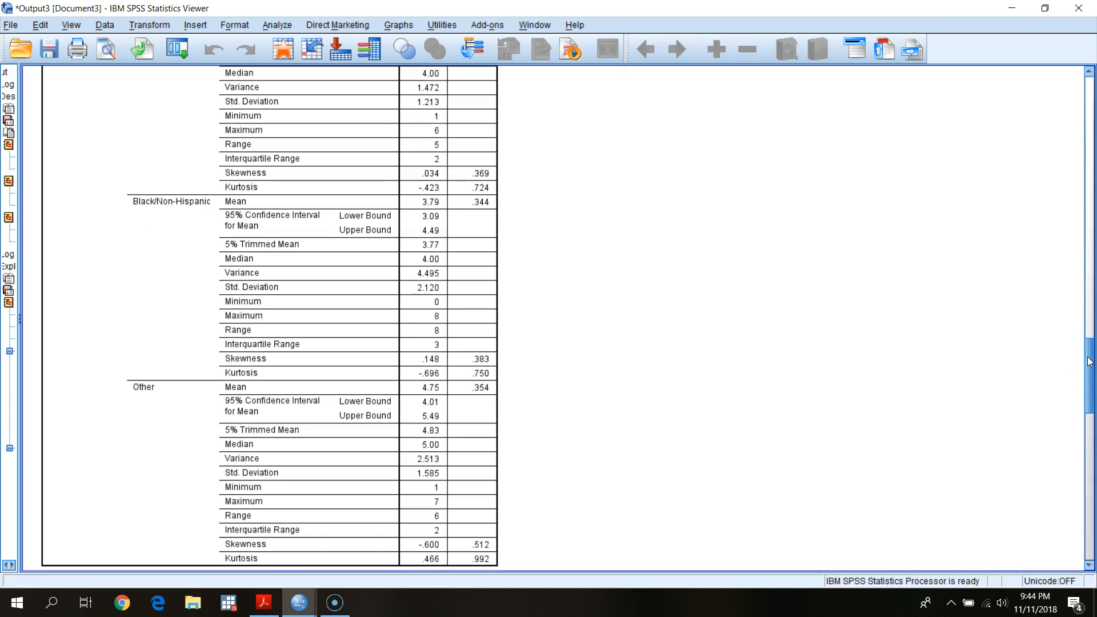
drag(1090, 361, 1090, 367)
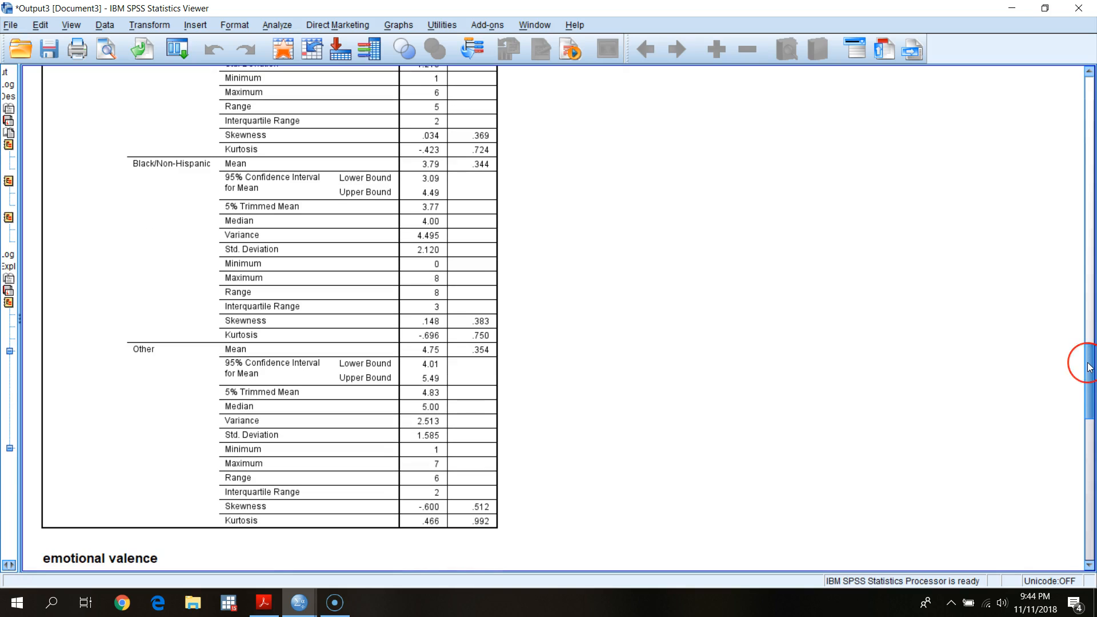
scroll(619, 384, up, 6)
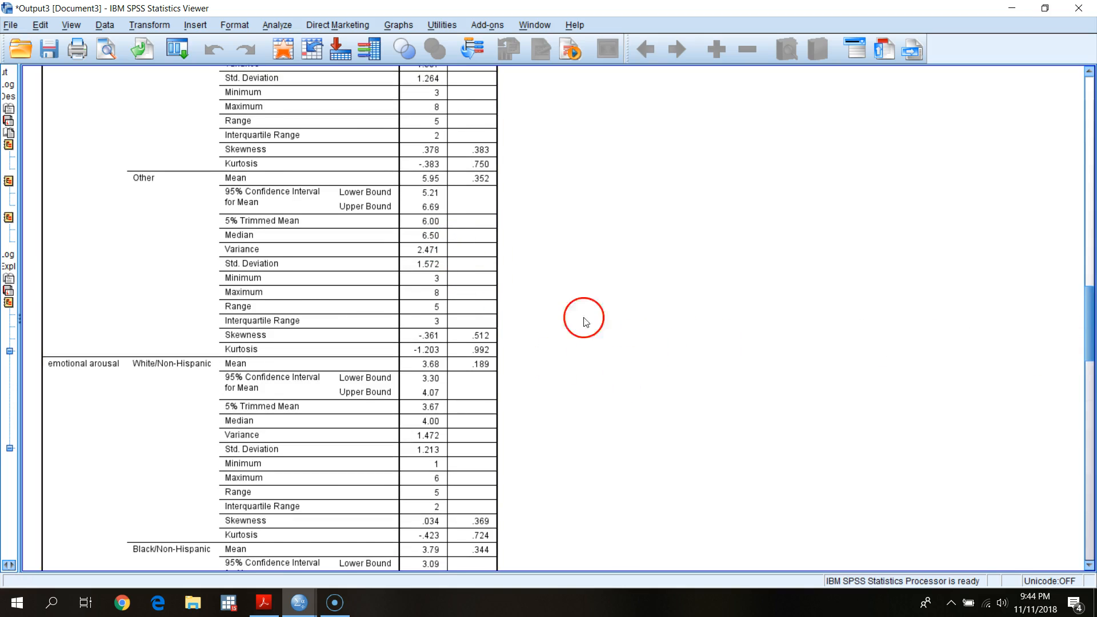
Compare the White/Non-Hispanic emotional valence histogram with that group's skewness and kurtosis in the Descriptive Statistics table
scroll(665, 348, down, 7)
scroll(664, 348, down, 8)
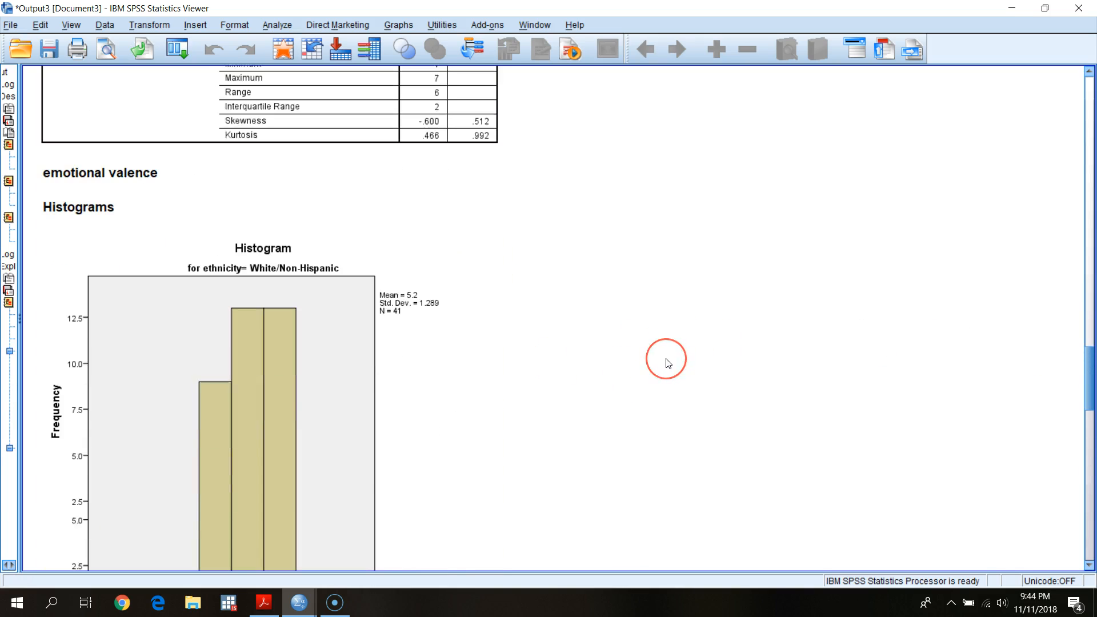
scroll(668, 363, up, 1)
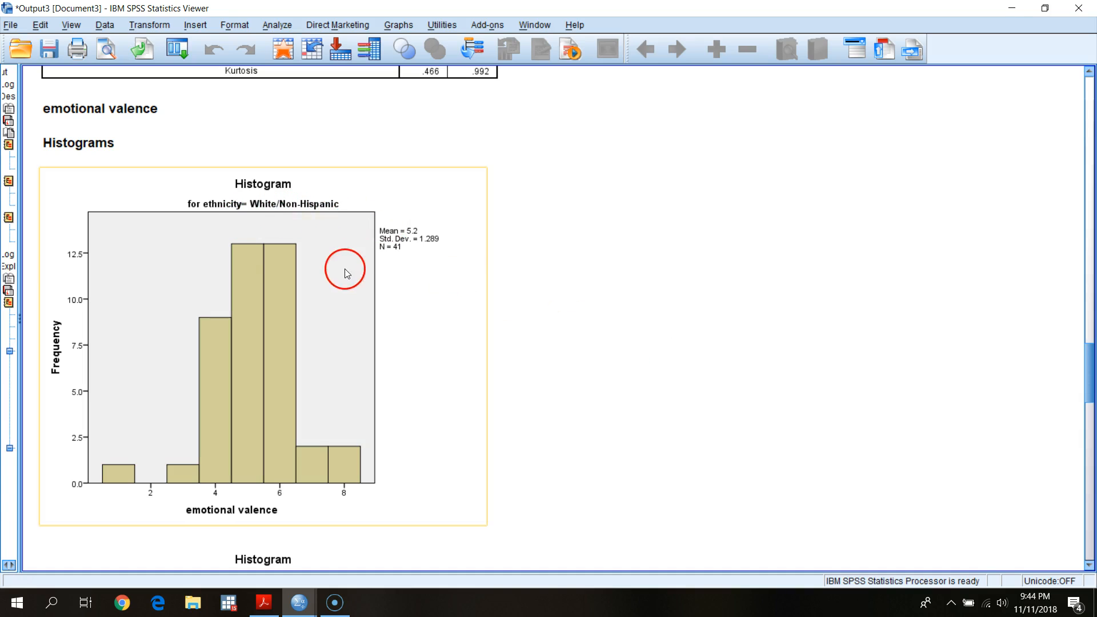
scroll(610, 256, down, 1)
click(448, 254)
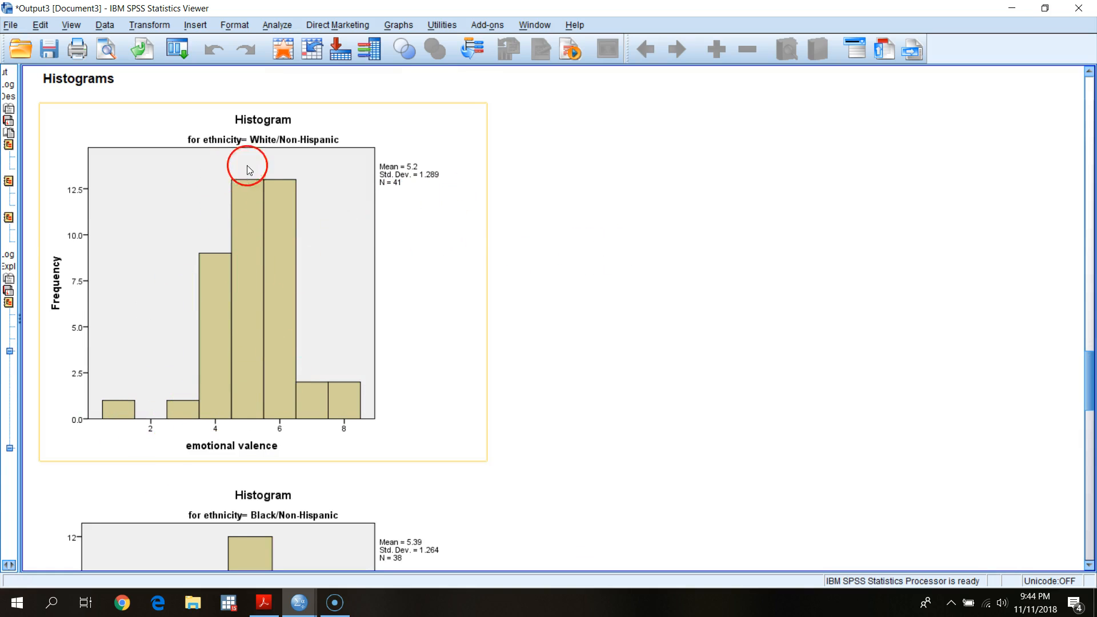
click(895, 331)
drag(1092, 393, 1092, 138)
click(464, 273)
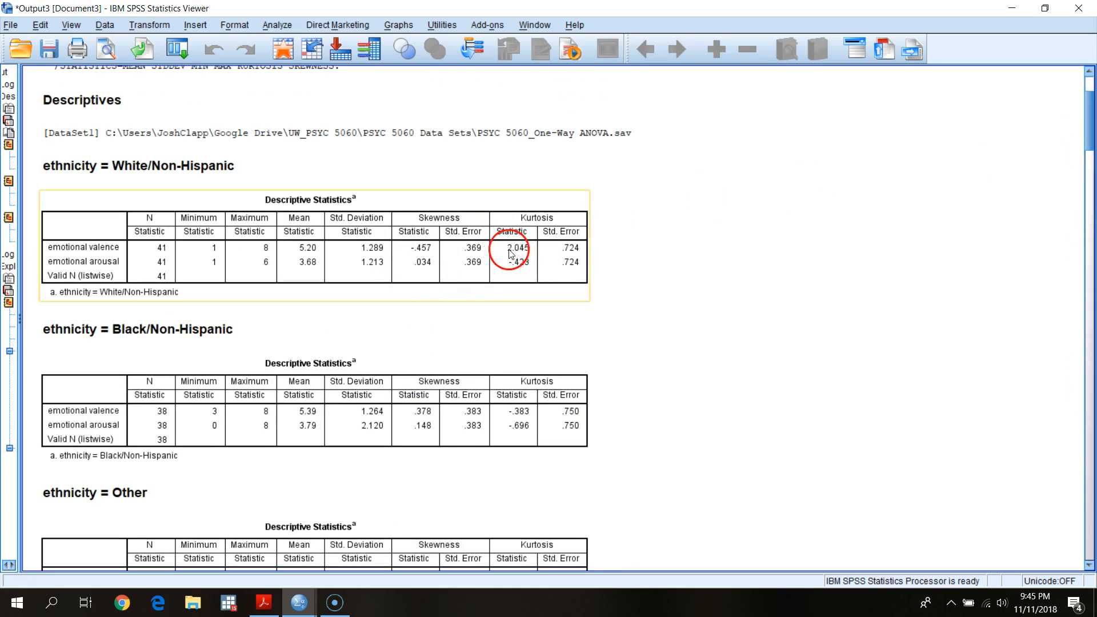
drag(1092, 121, 1092, 363)
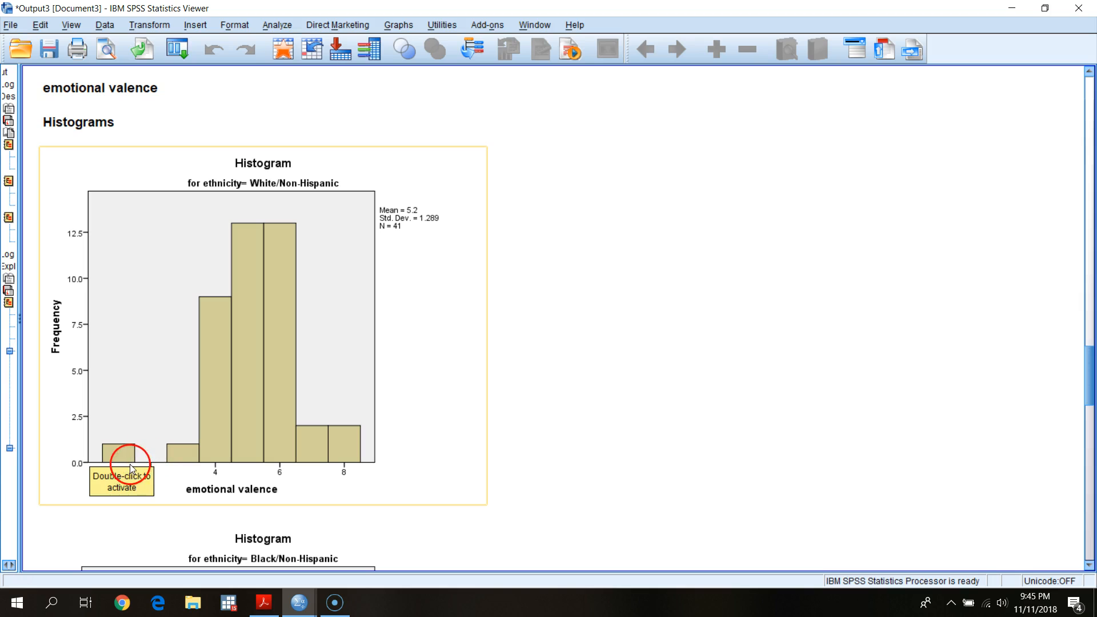
click(754, 558)
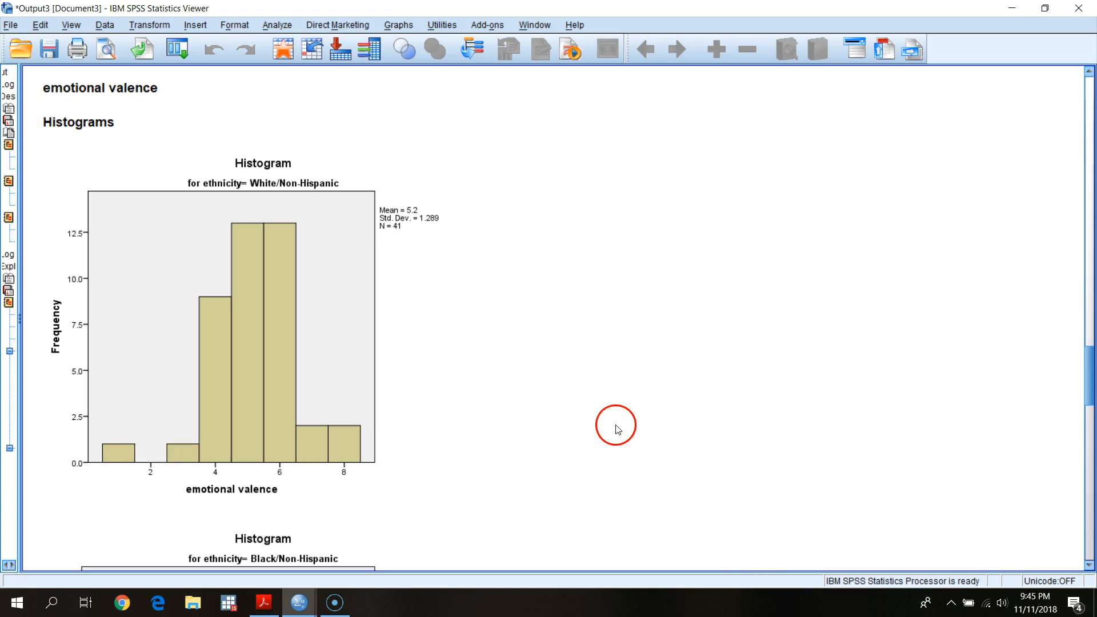
Examine the emotional valence histograms for the Black/Non-Hispanic and Other ethnicity groups
scroll(613, 428, down, 5)
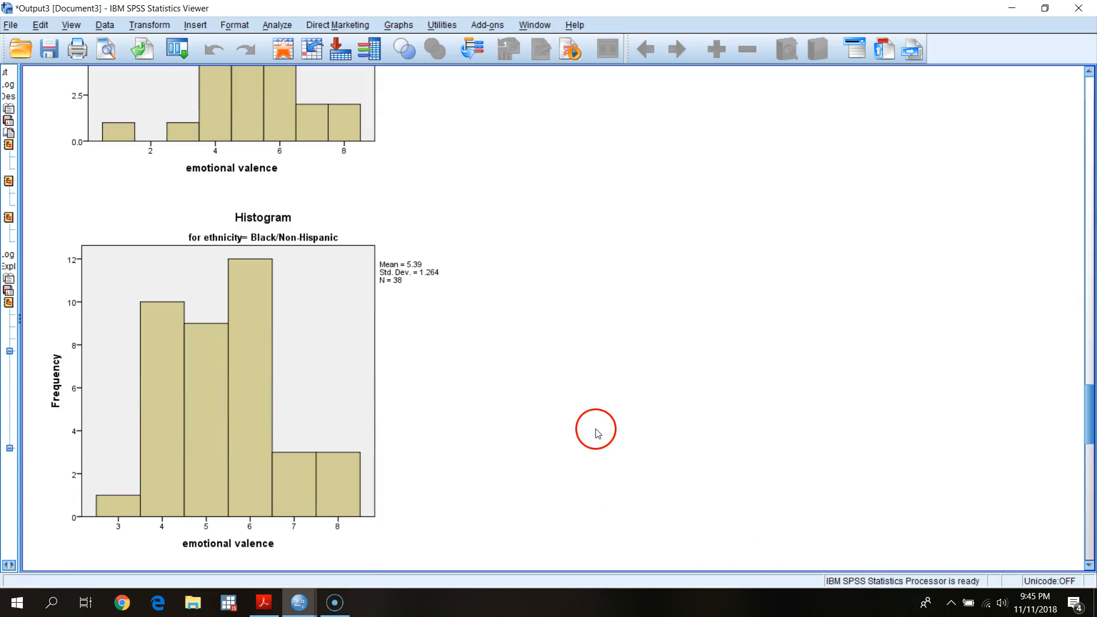
click(244, 443)
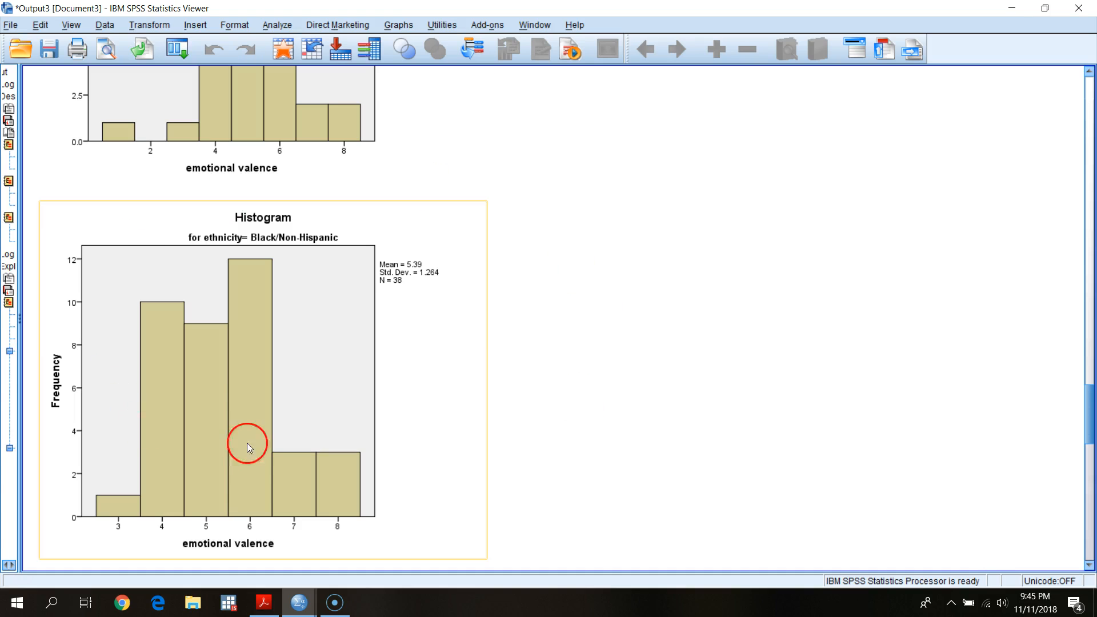
click(533, 462)
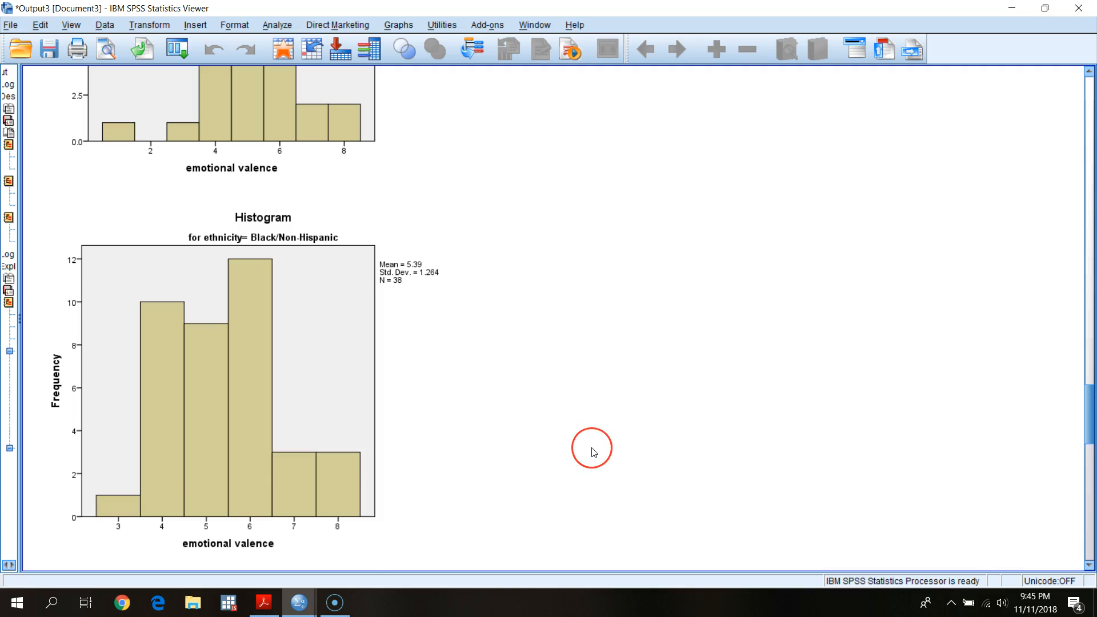
scroll(597, 449, down, 3)
scroll(594, 452, down, 5)
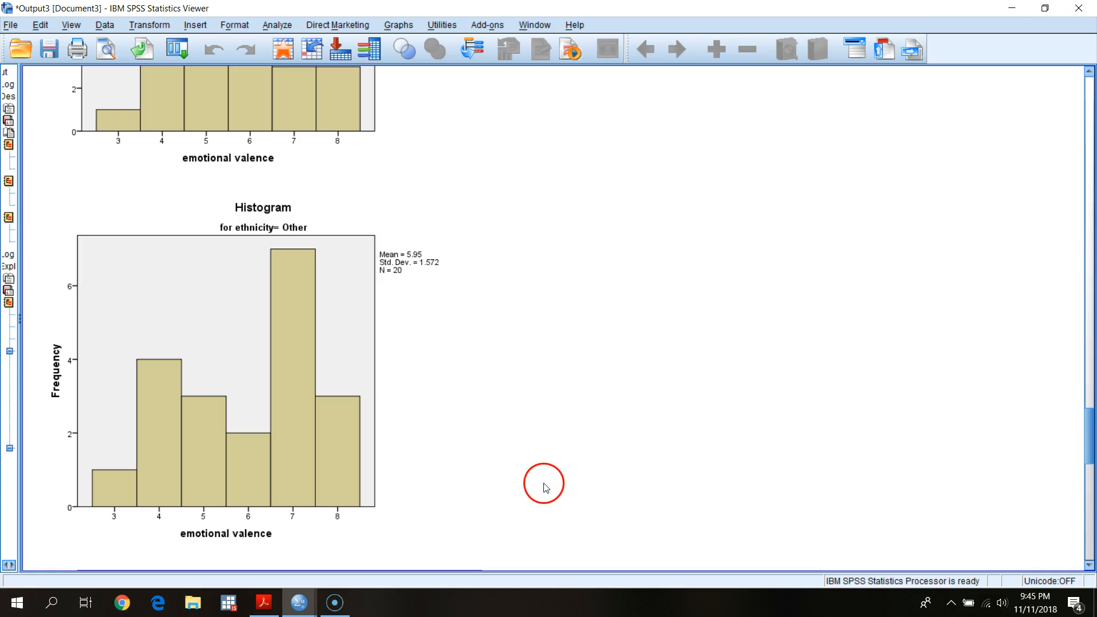
scroll(533, 457, up, 5)
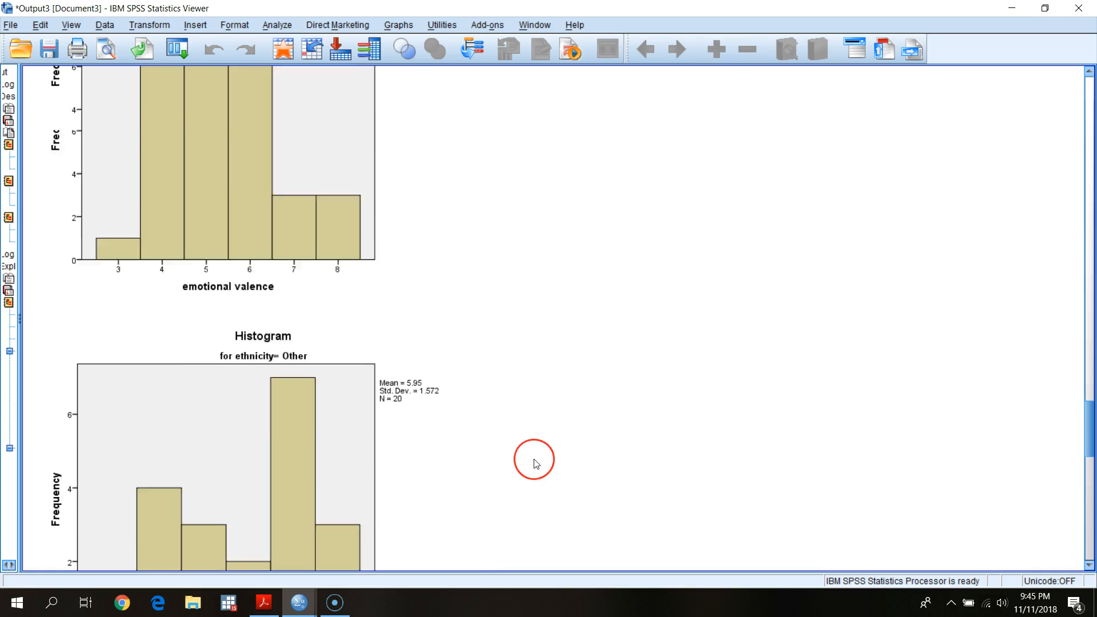
scroll(533, 460, down, 5)
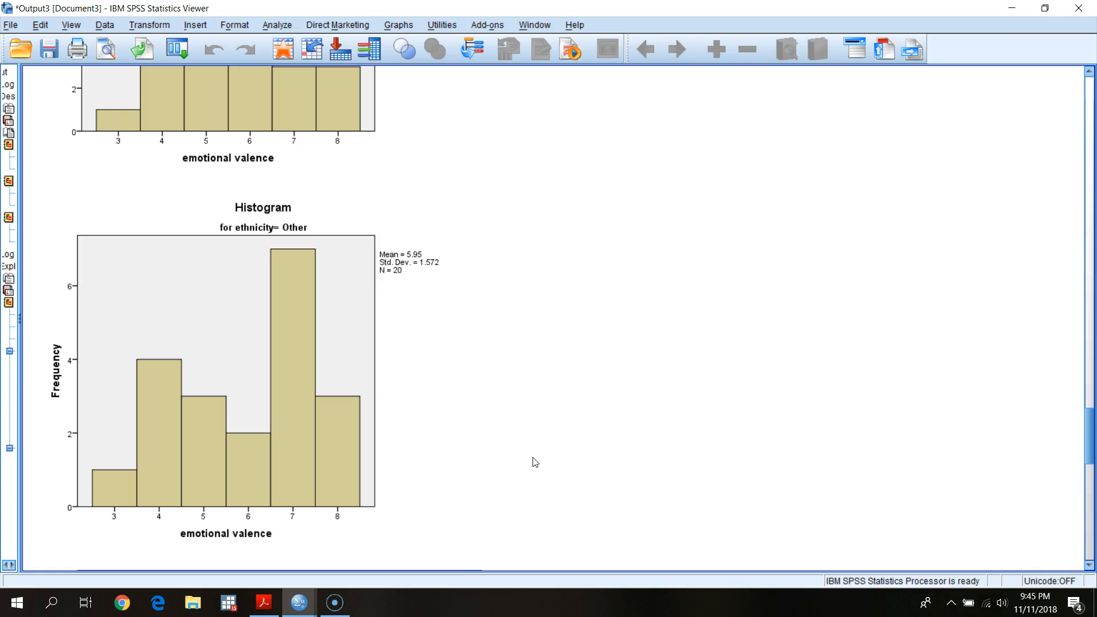
click(477, 339)
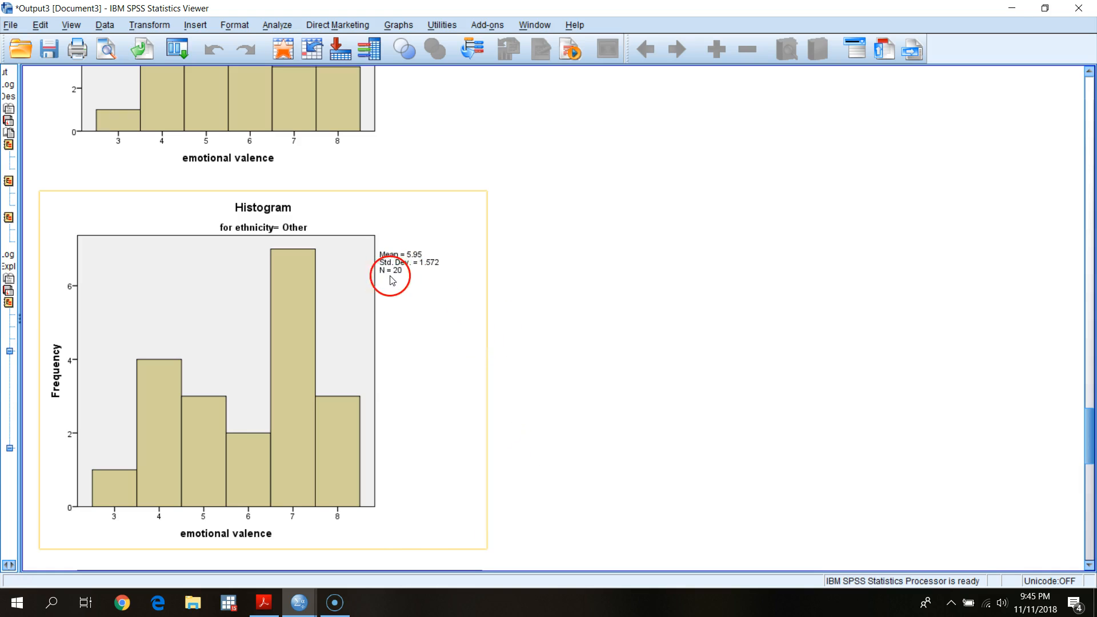
click(518, 329)
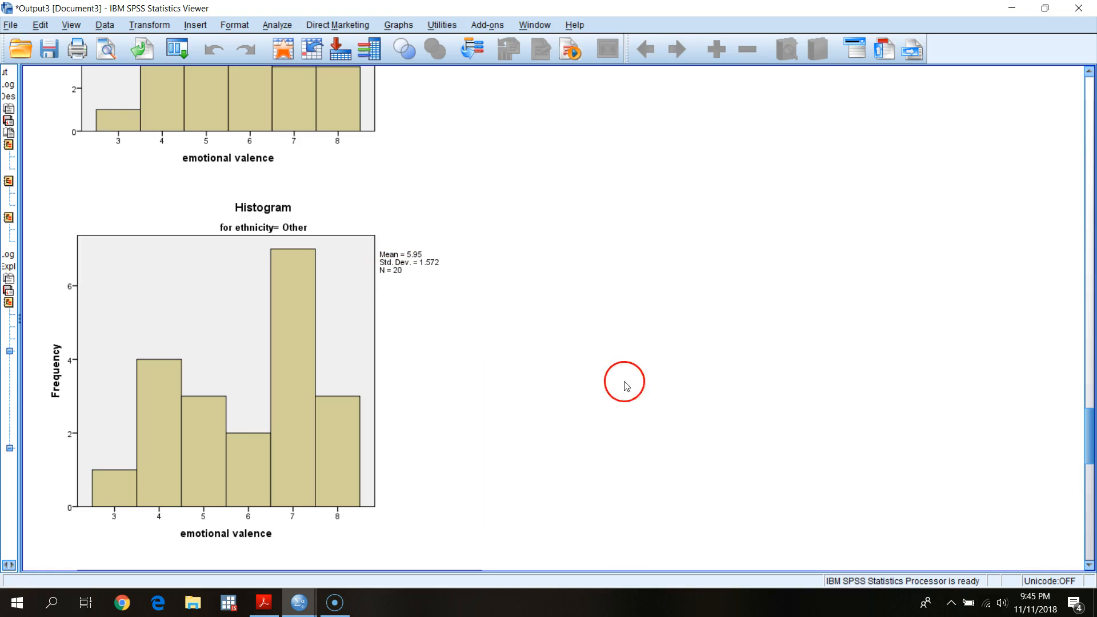
click(442, 385)
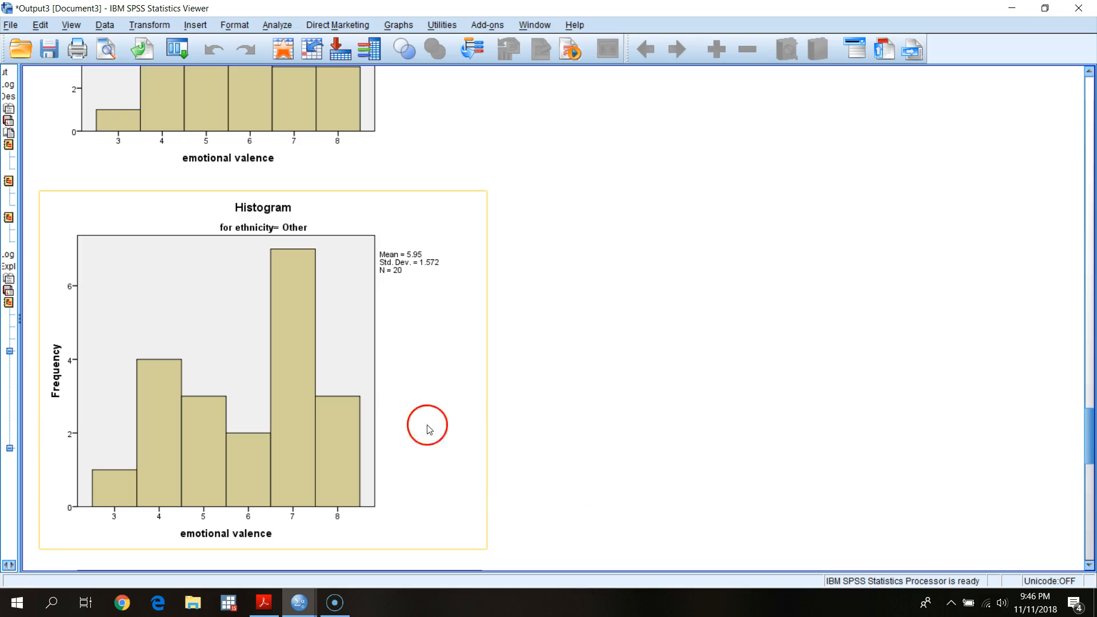
Examine the emotional valence boxplots across the three ethnicity groups
scroll(621, 464, down, 5)
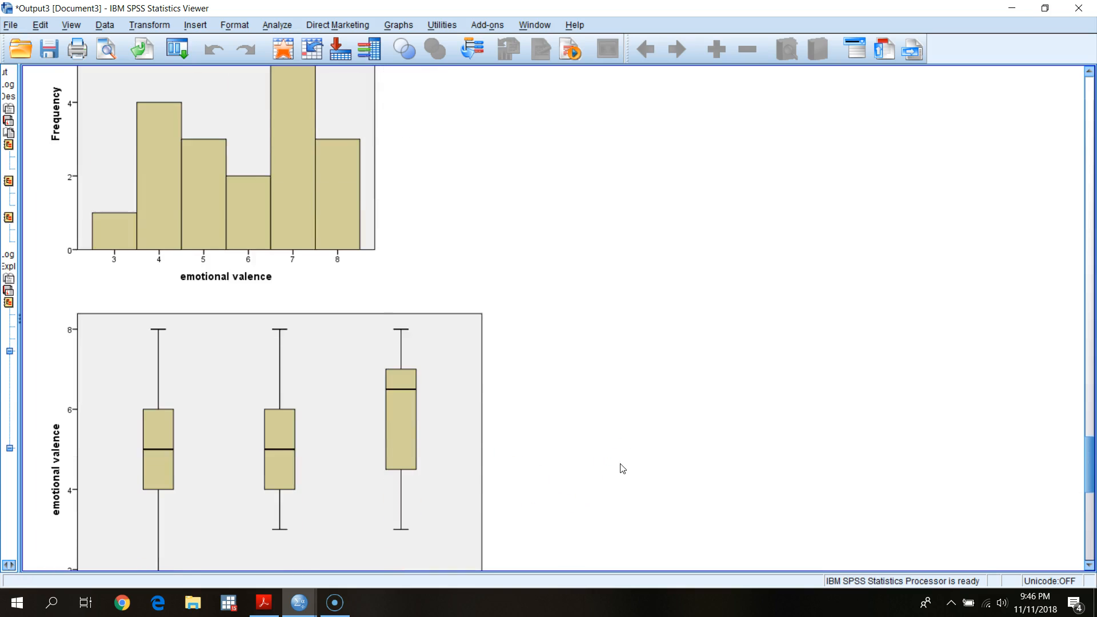
scroll(622, 468, down, 3)
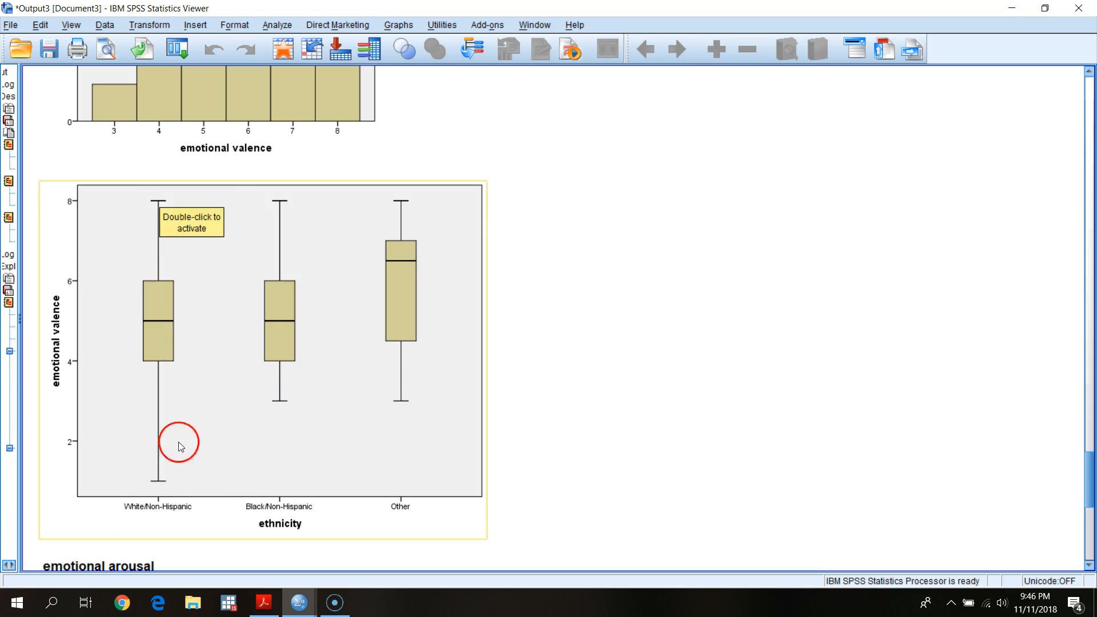
click(622, 488)
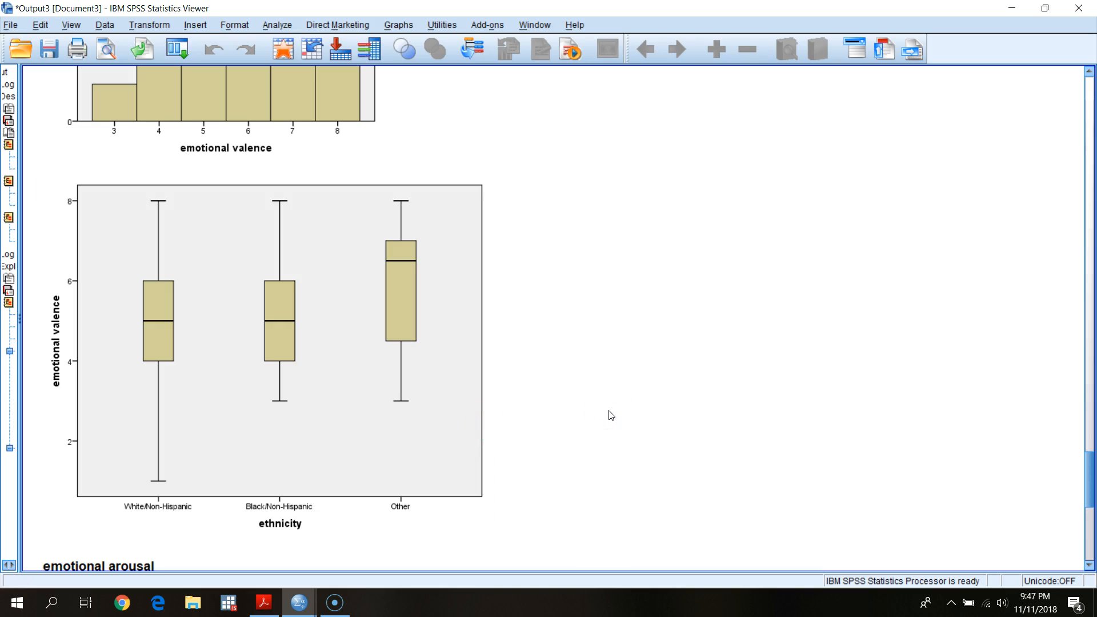
Examine the emotional arousal histograms for each ethnicity group and the arousal boxplots with their flagged cases
scroll(584, 457, down, 5)
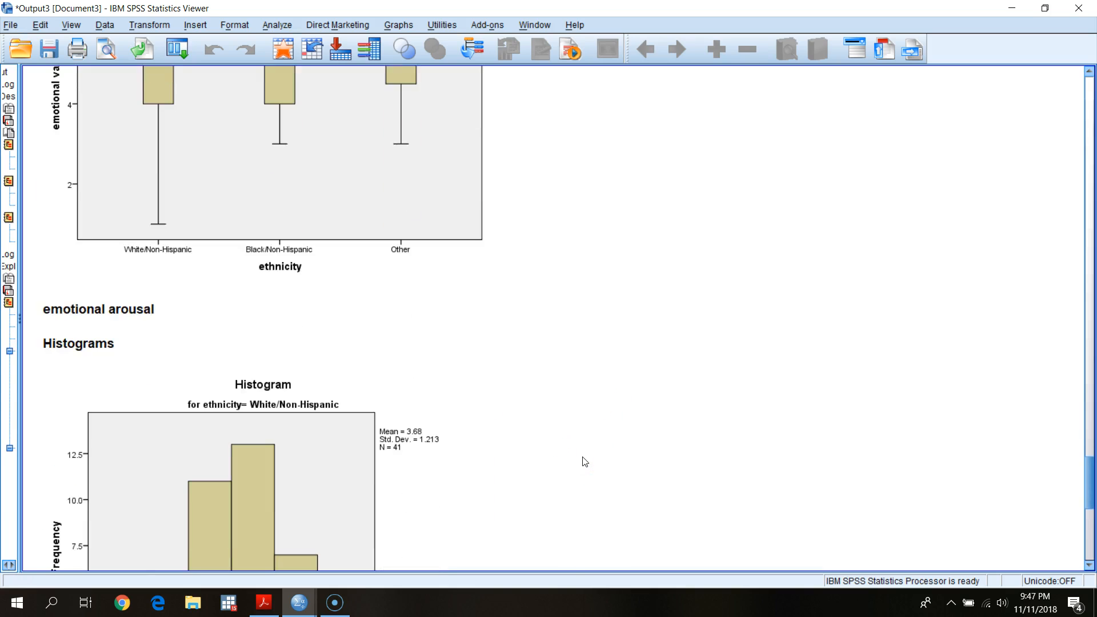
scroll(585, 461, down, 2)
click(577, 462)
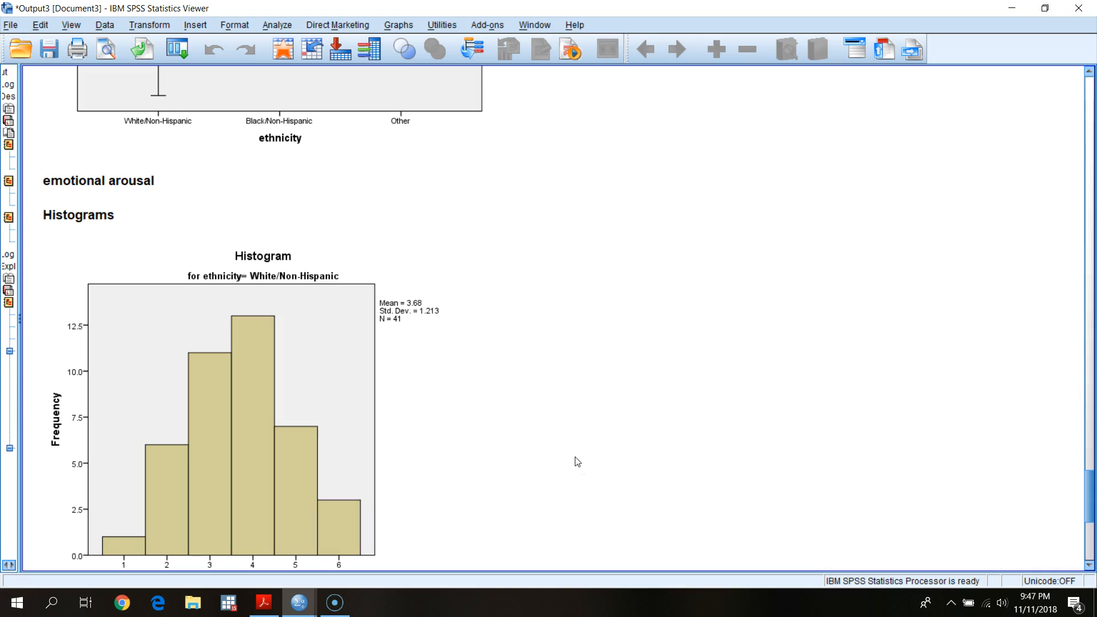
scroll(577, 461, down, 2)
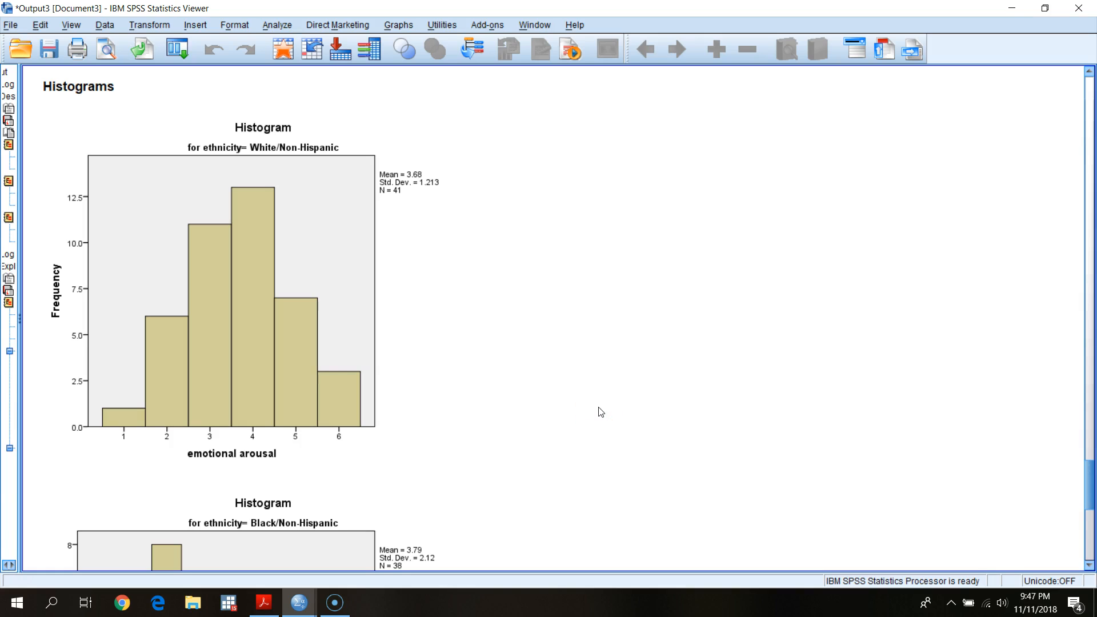
scroll(601, 412, down, 5)
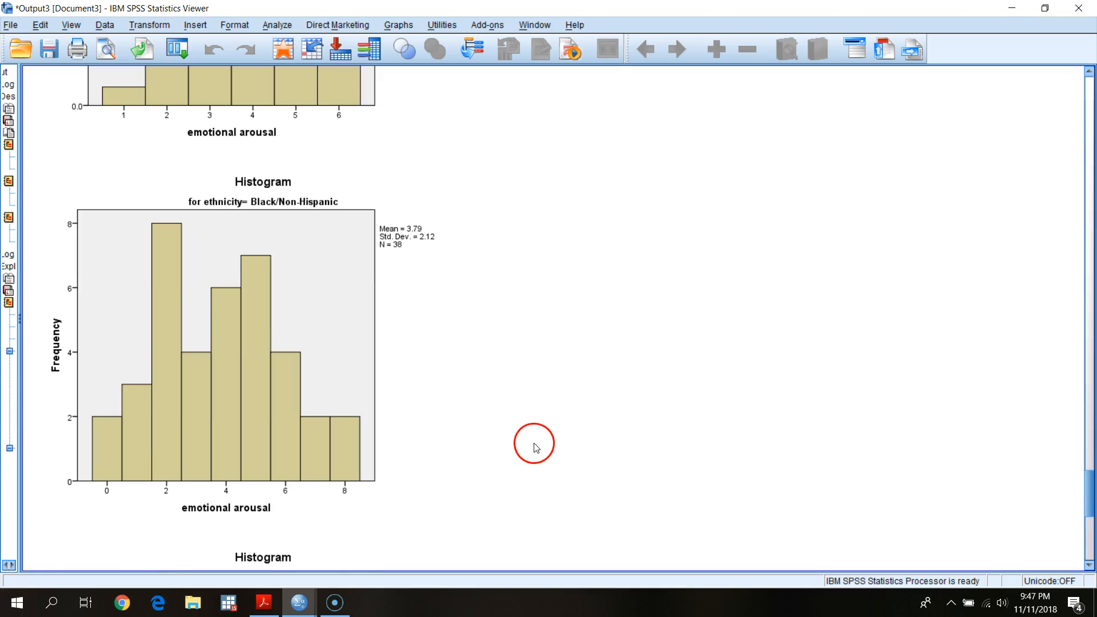
scroll(535, 447, down, 1)
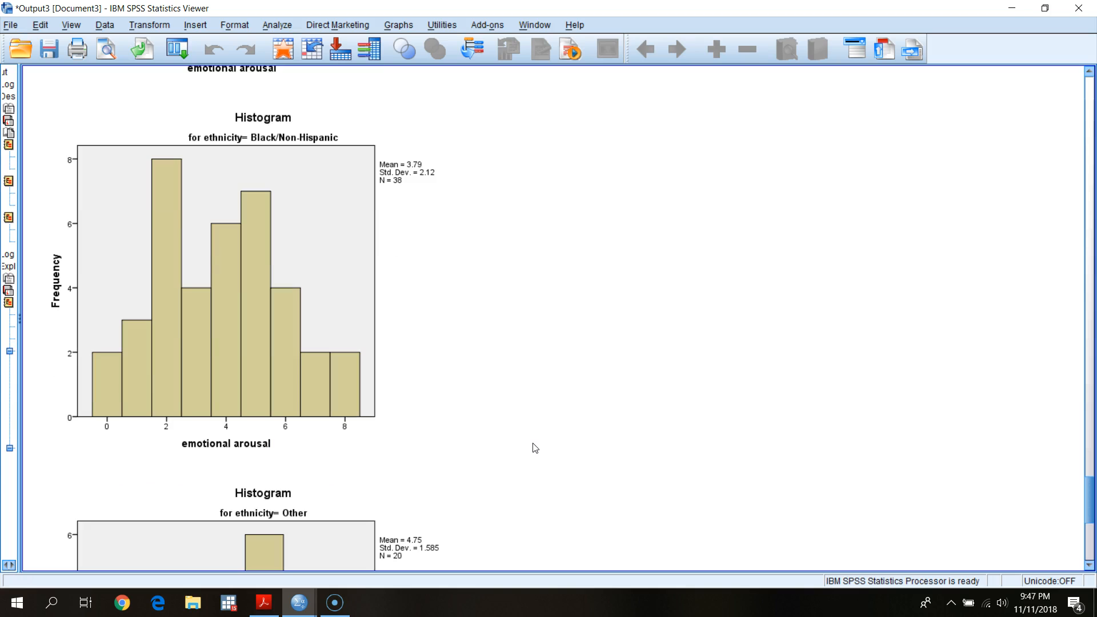
scroll(542, 411, down, 4)
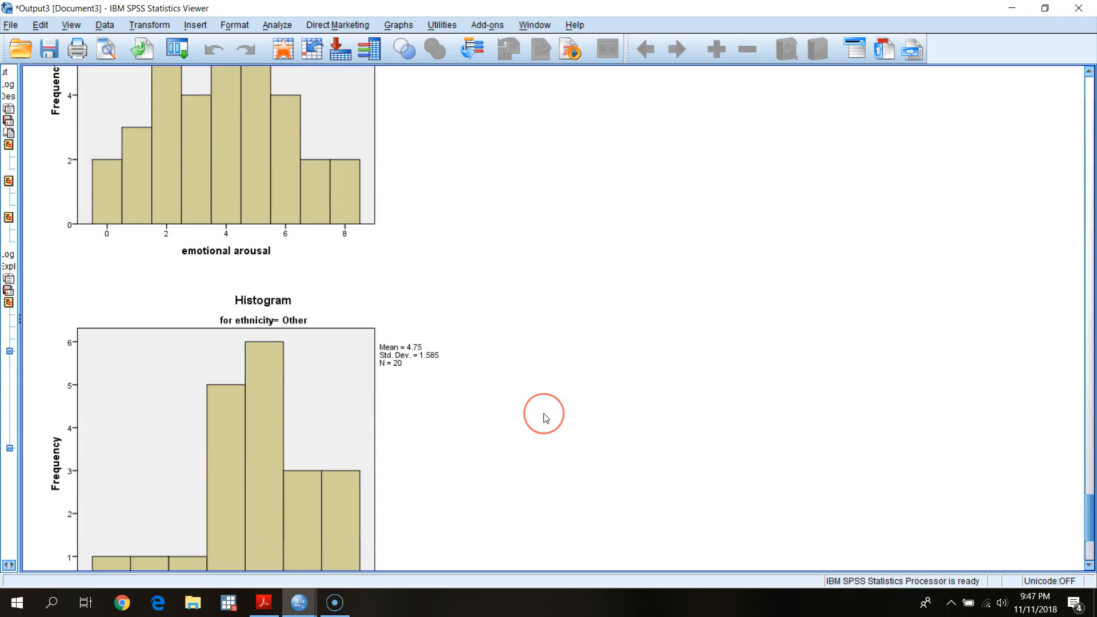
scroll(529, 435, down, 1)
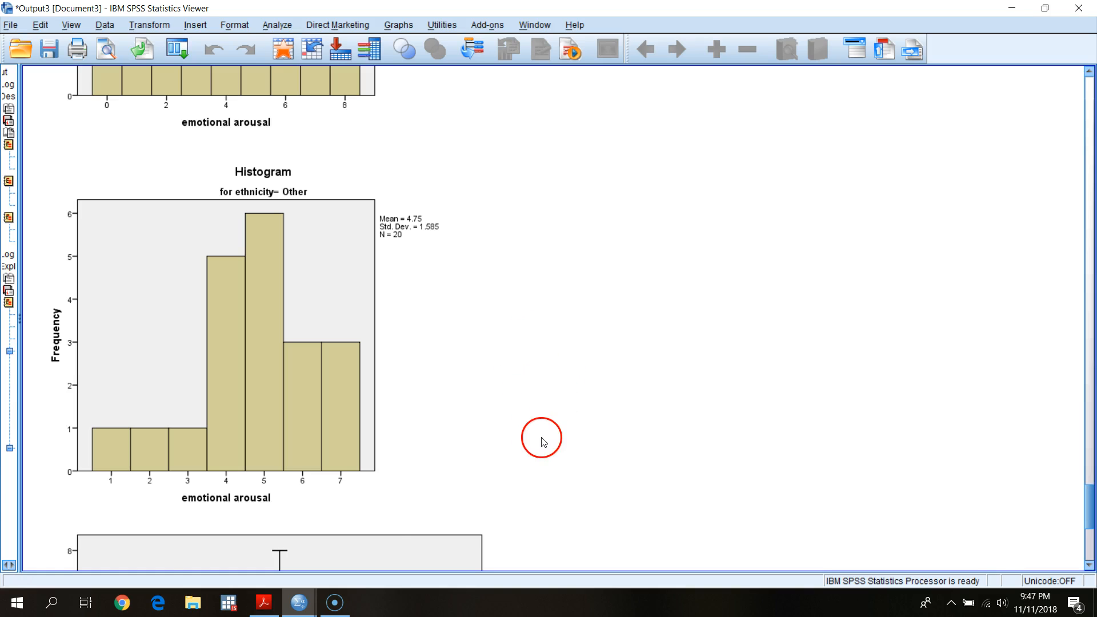
scroll(542, 441, down, 5)
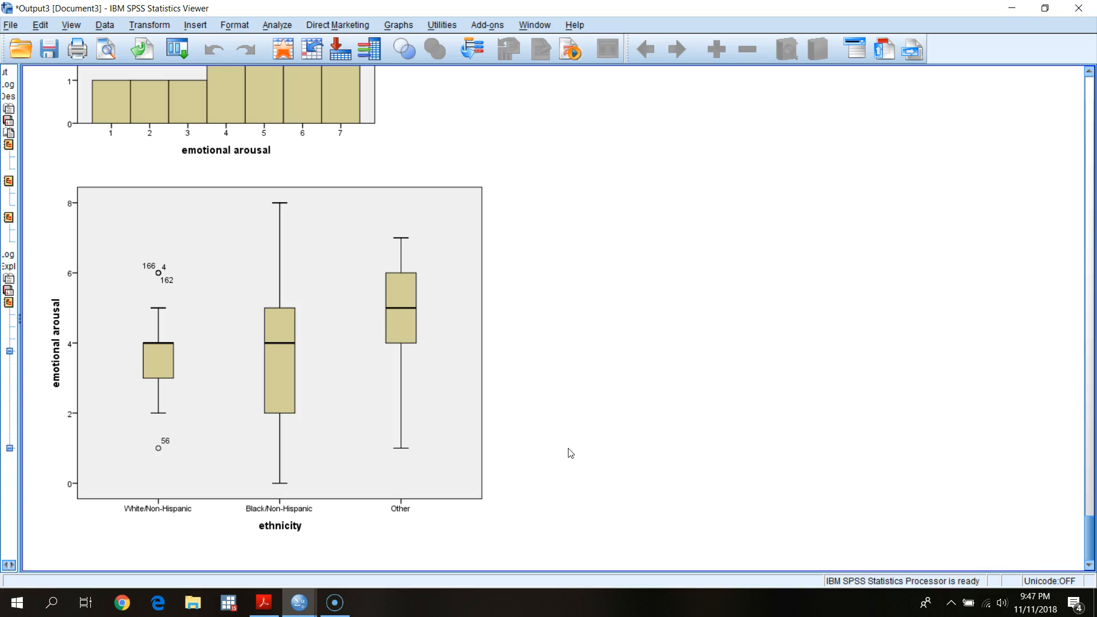
click(467, 539)
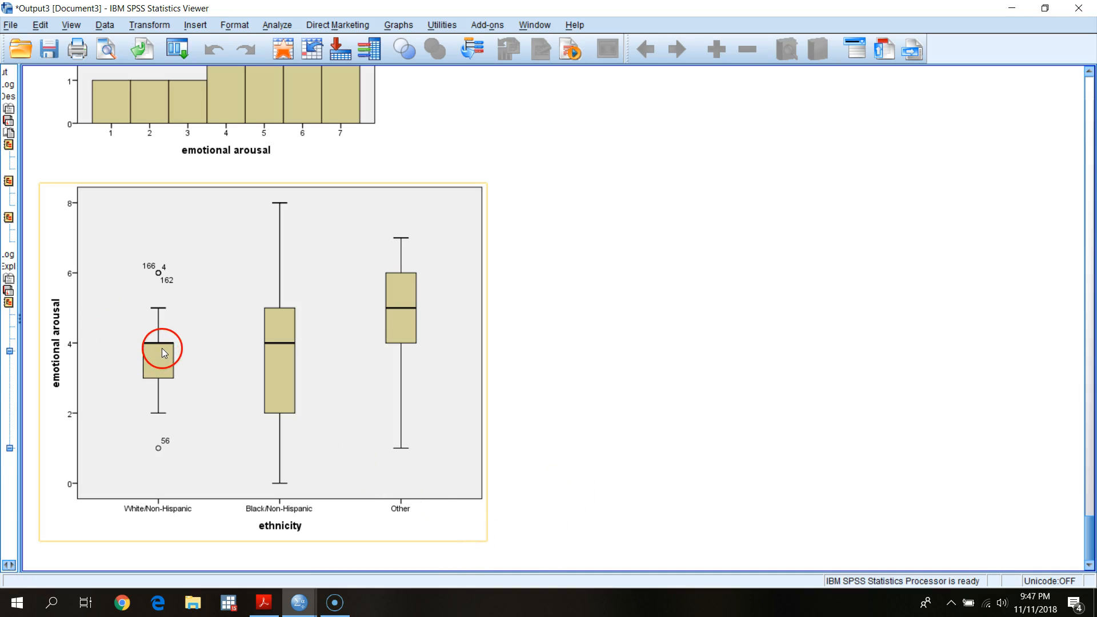
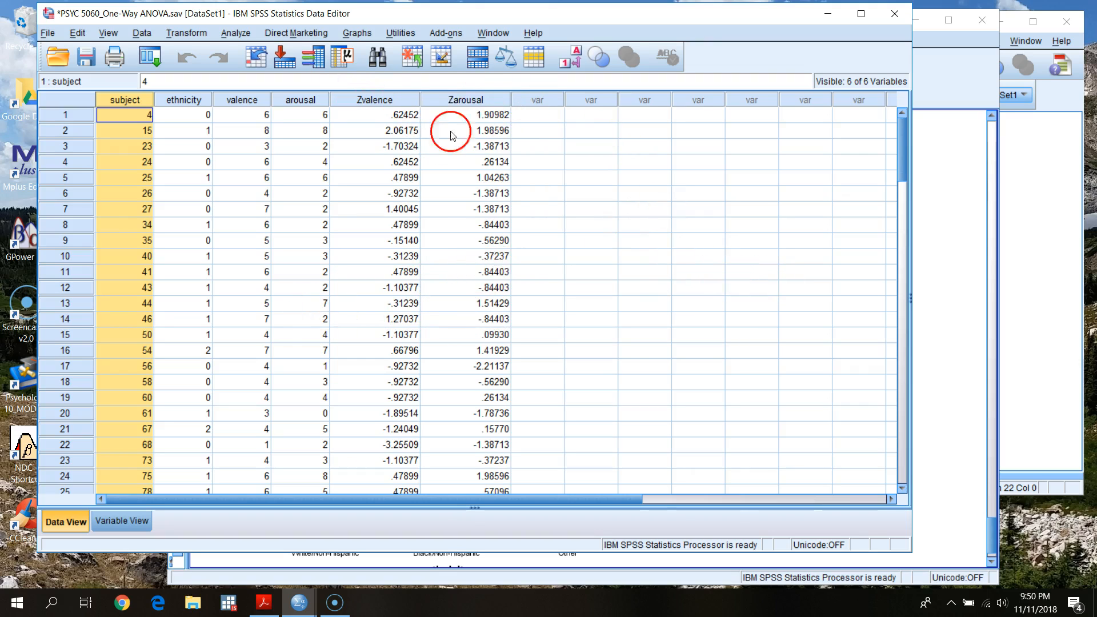
Copy the SORT CASES and SPLIT FILE commands in the syntax and paste them below the EXAMINE command, set apart with blank lines
click(1014, 186)
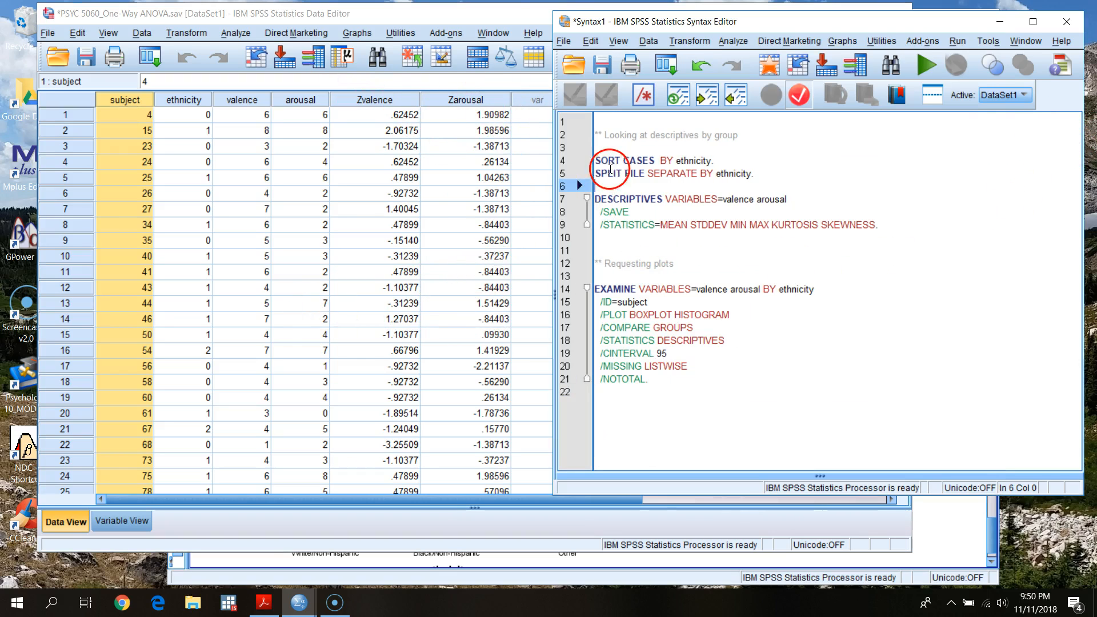
drag(595, 160, 780, 174)
key(ctrl+c)
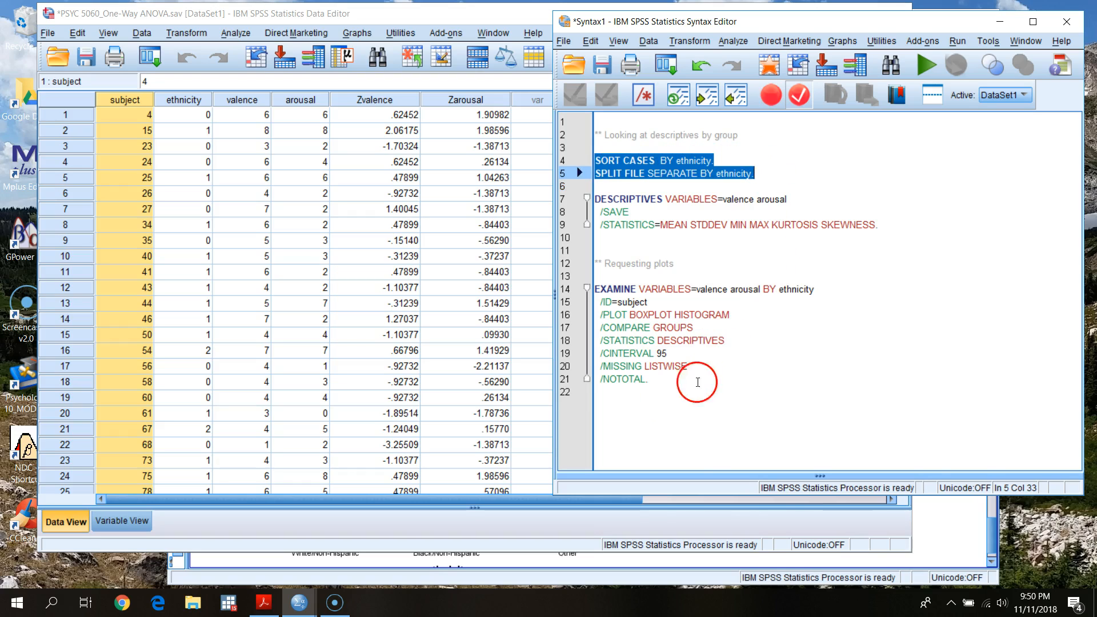
click(655, 406)
key(Return)
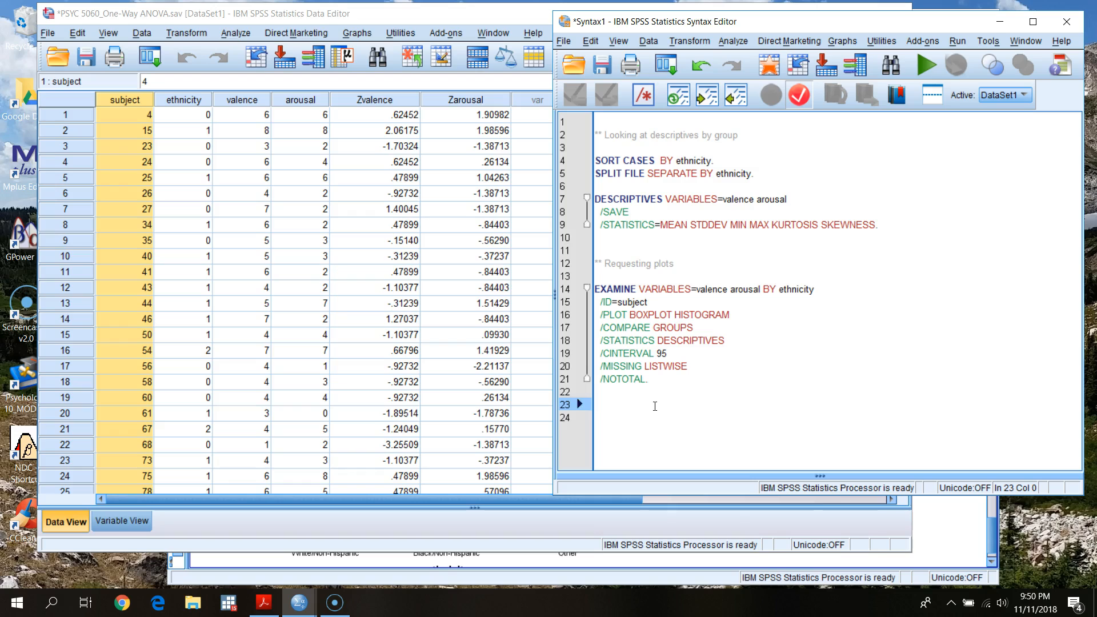
key(Return)
key(ctrl+v)
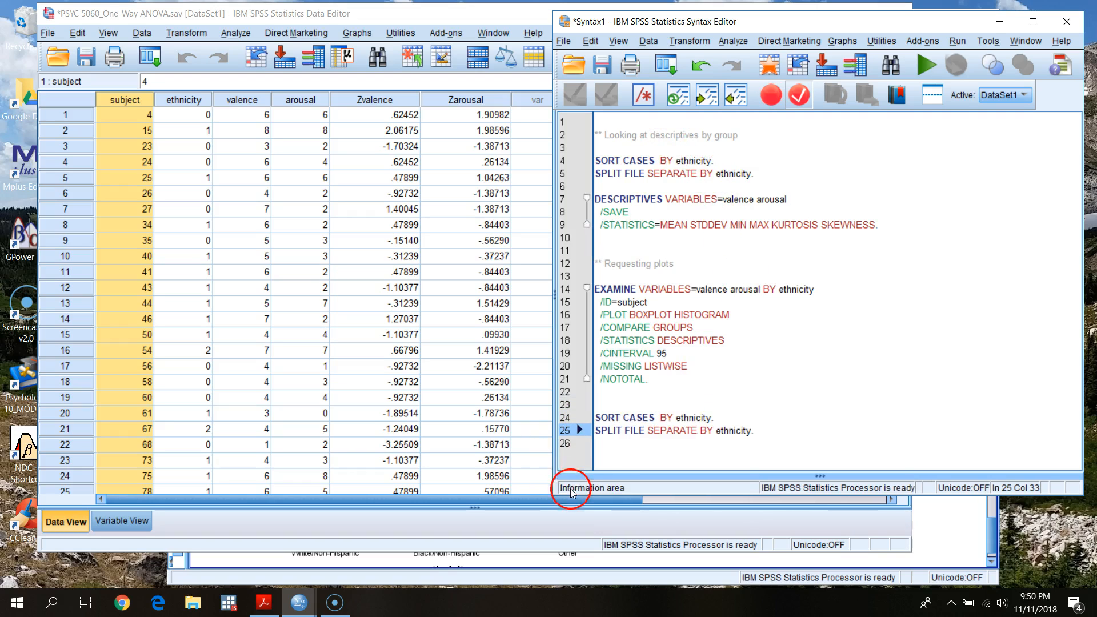
Add the comment "** Looking at outliers" above the pasted SORT CASES command, followed by a blank line
click(612, 404)
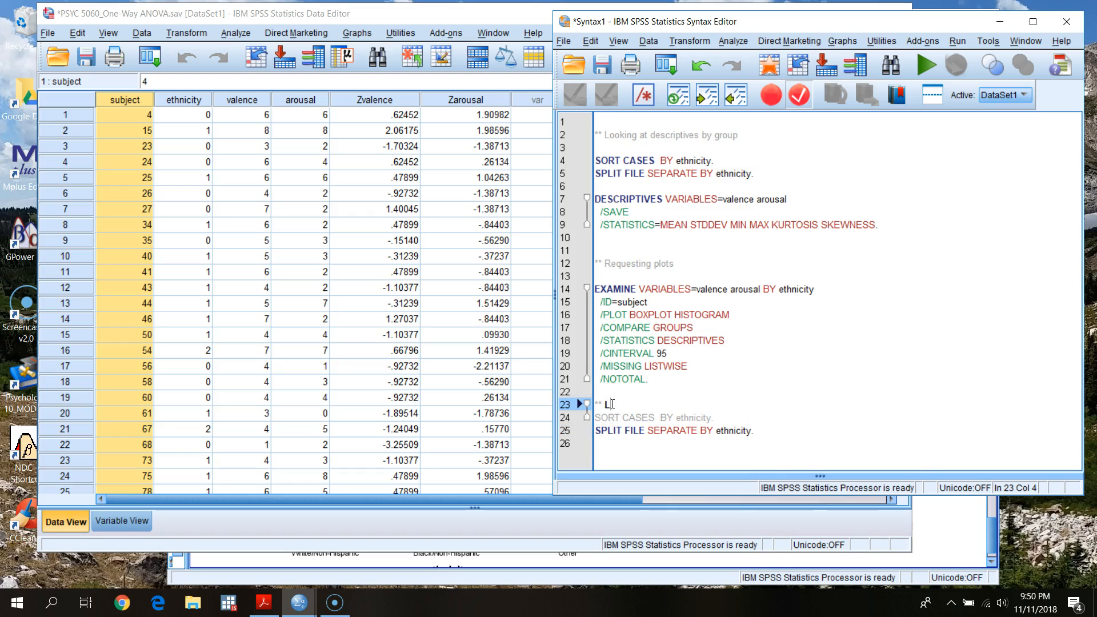
text(** Looking at outlier)
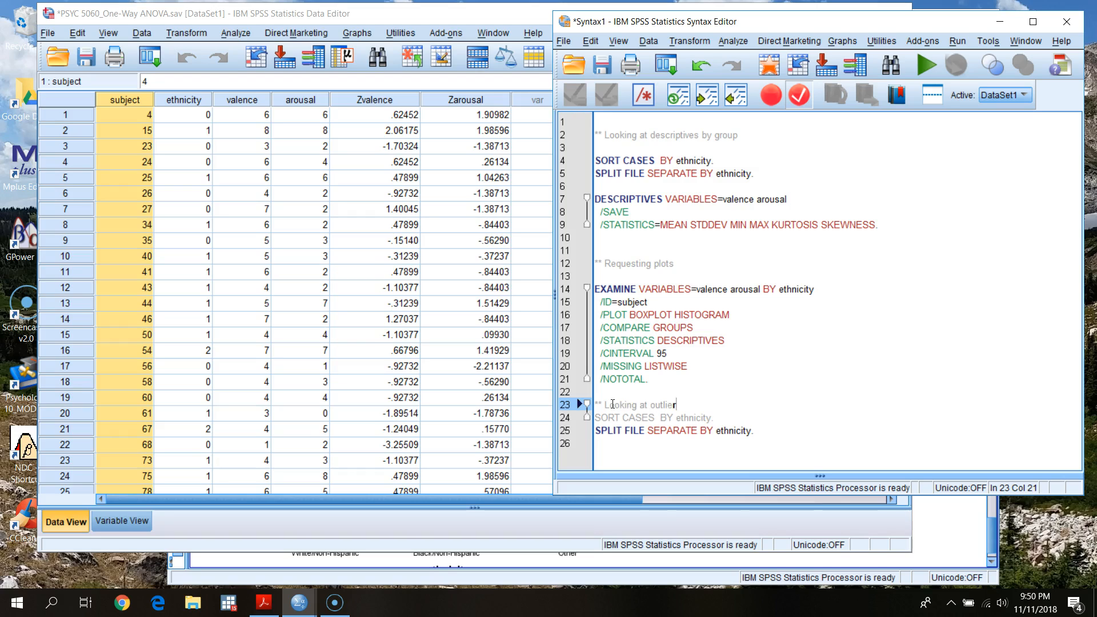
key(Return)
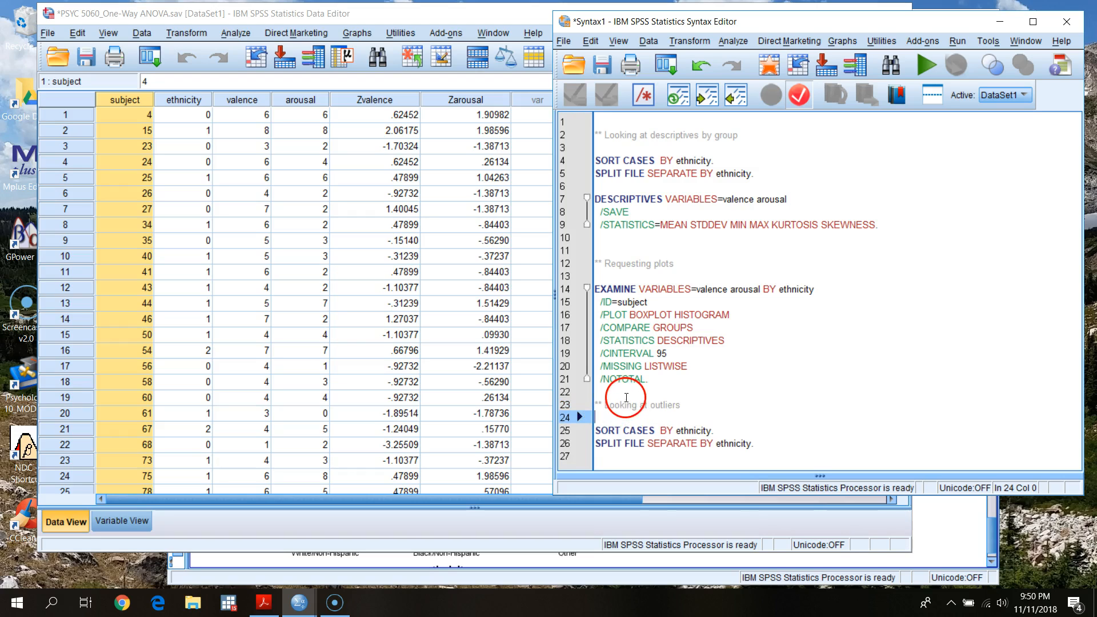
Insert a blank line above the "** Looking at outliers" comment and check the z-score columns in the dataset
click(627, 397)
key(Return)
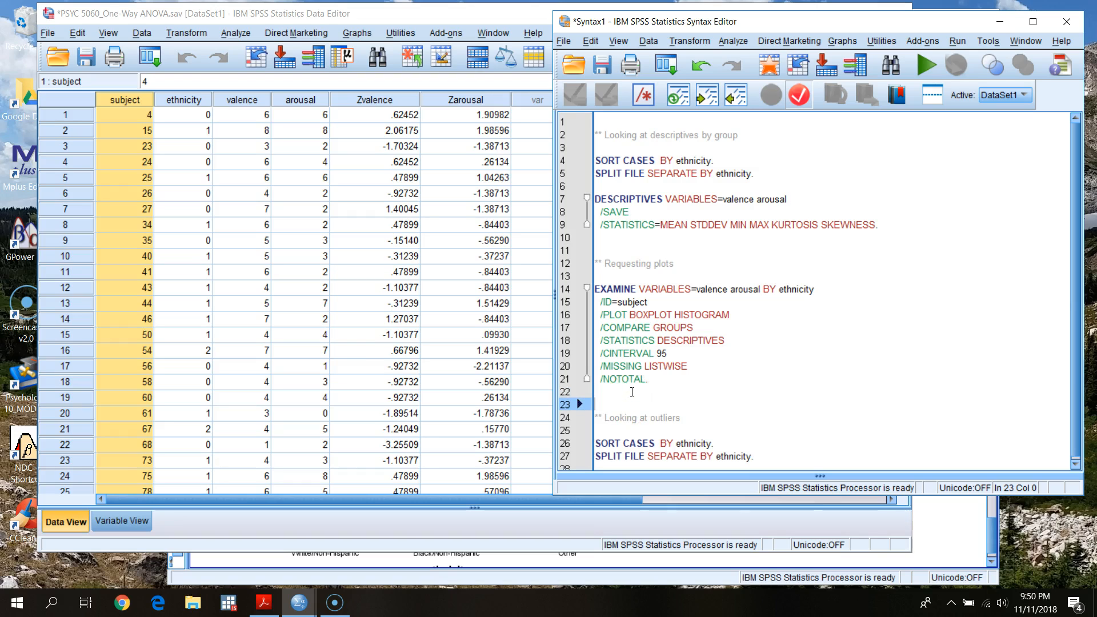
click(523, 13)
click(407, 114)
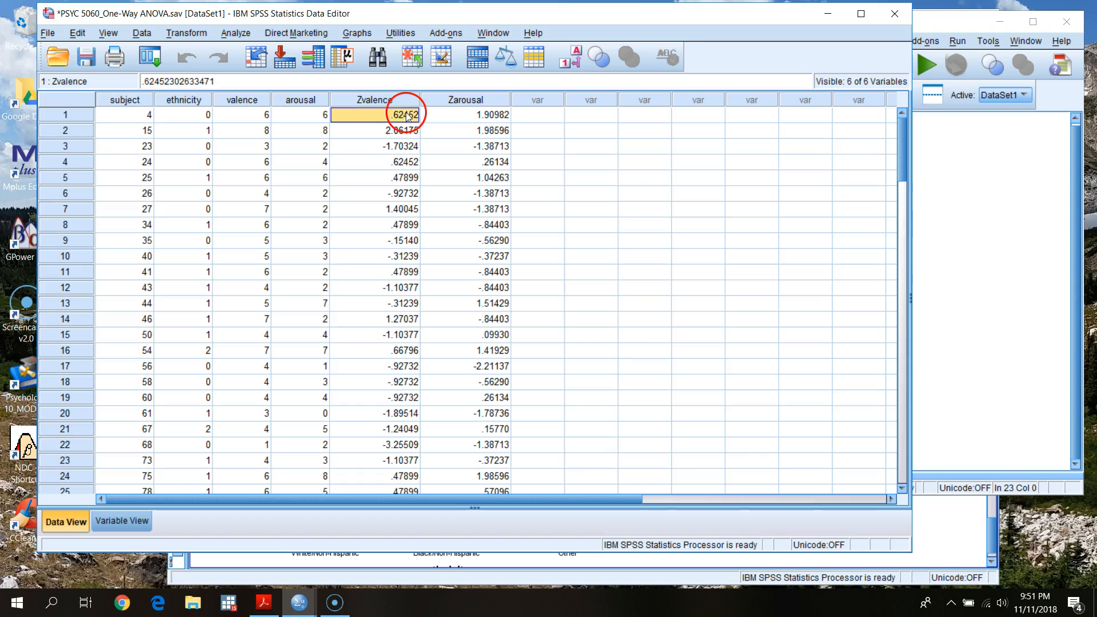
click(1040, 175)
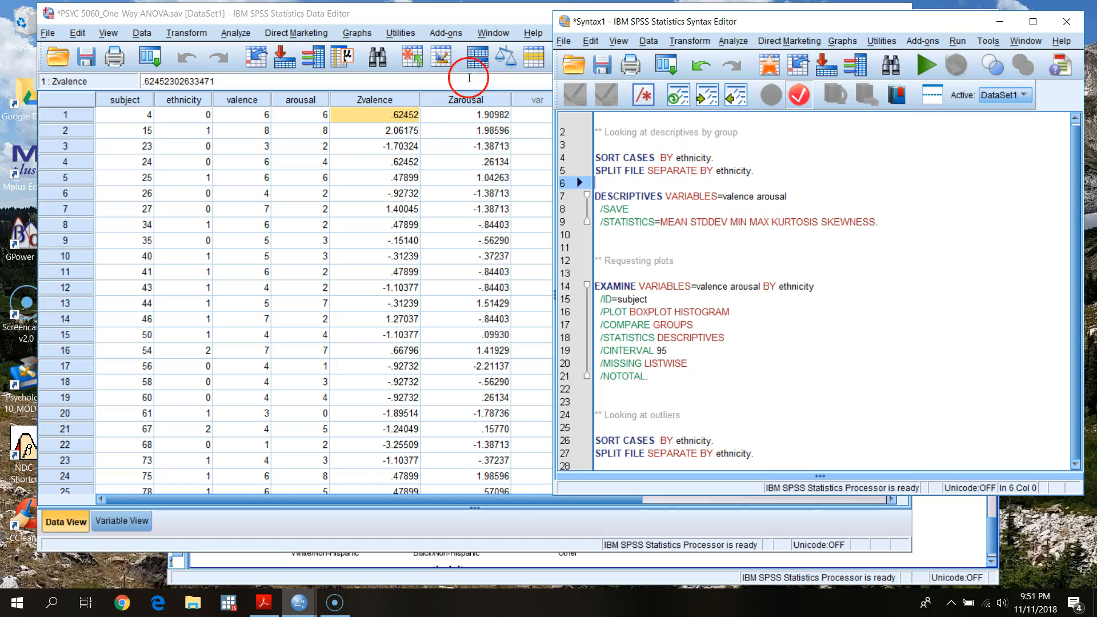
click(453, 17)
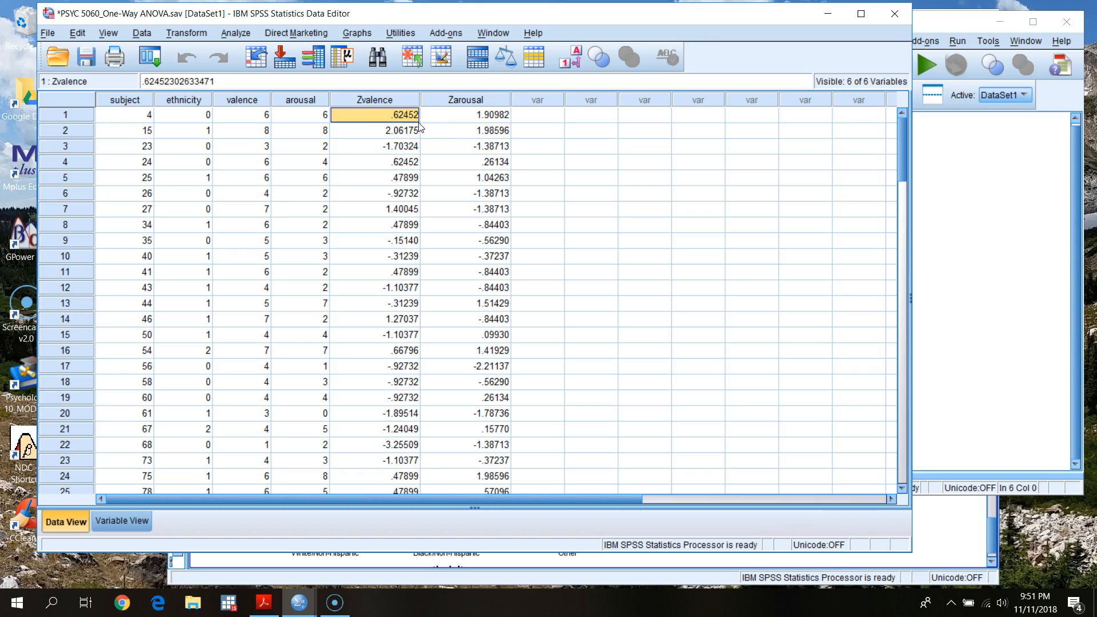
click(989, 219)
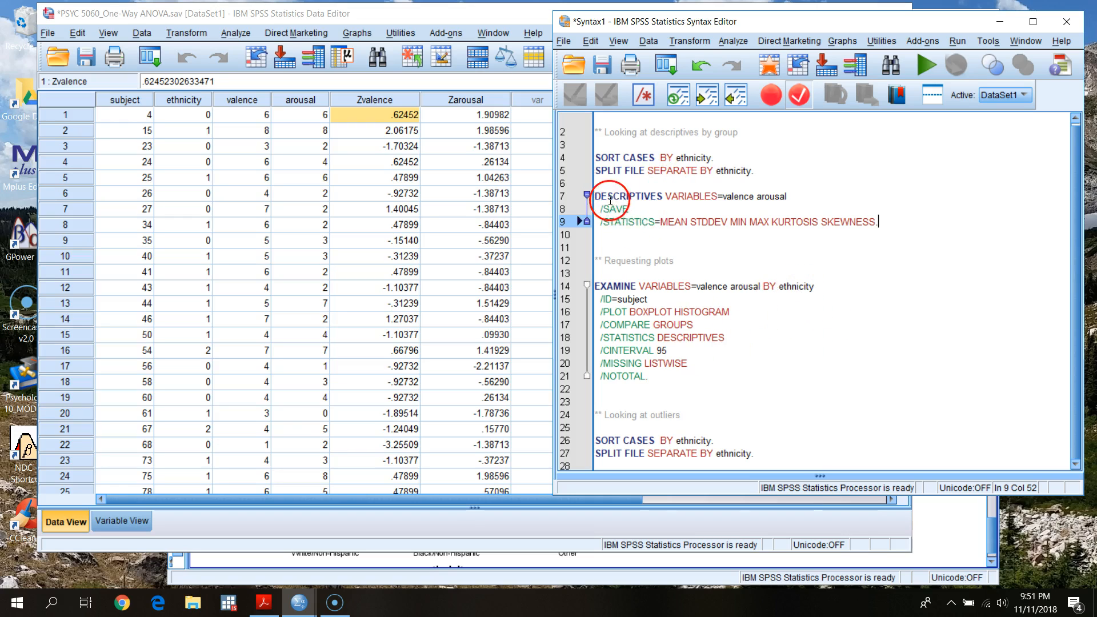
Copy the DESCRIPTIVES command for valence and arousal and paste it below the last SPLIT FILE command, separated by a blank line
click(759, 452)
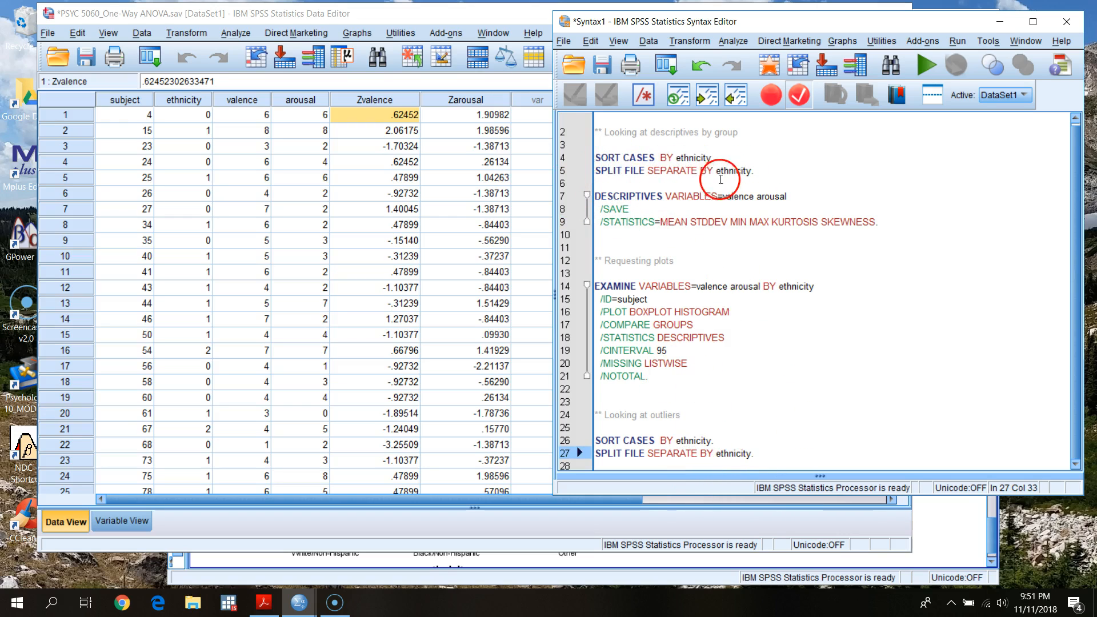
drag(595, 192, 901, 229)
key(ctrl+c)
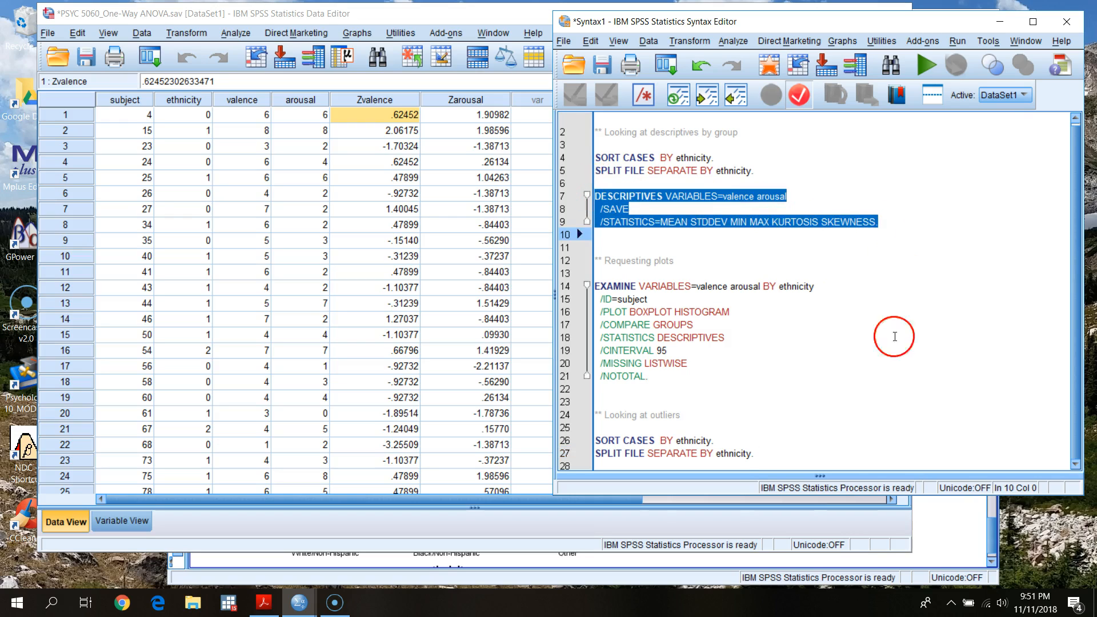
click(822, 461)
key(Return)
key(ctrl+v)
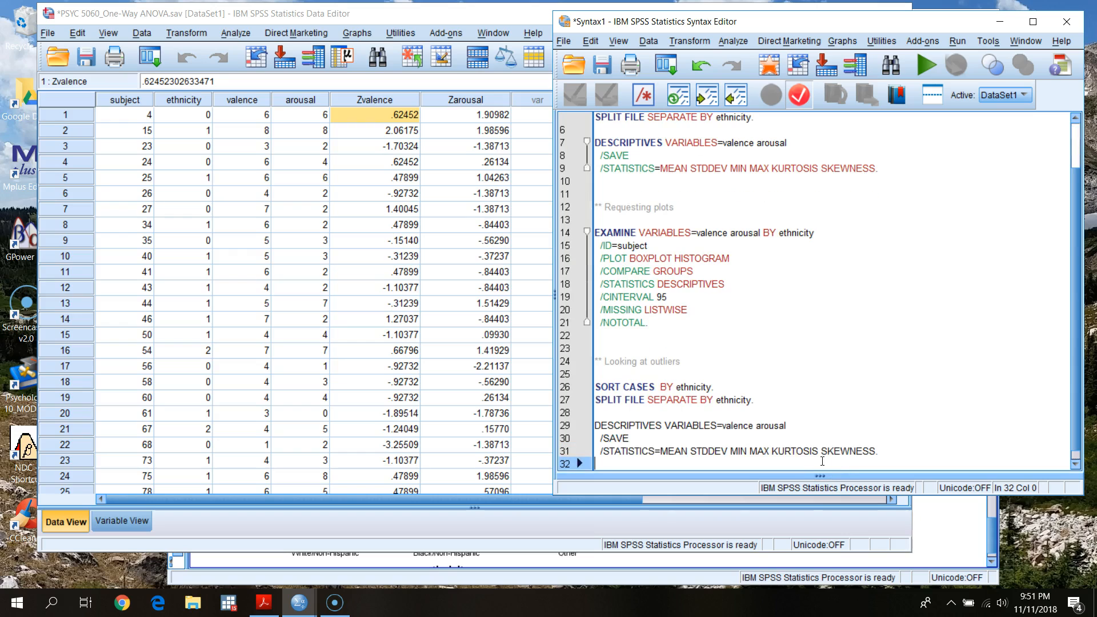
Remove the /SAVE subcommand and the KURTOSIS and SKEWNESS statistics from the pasted DESCRIPTIVES command
click(627, 437)
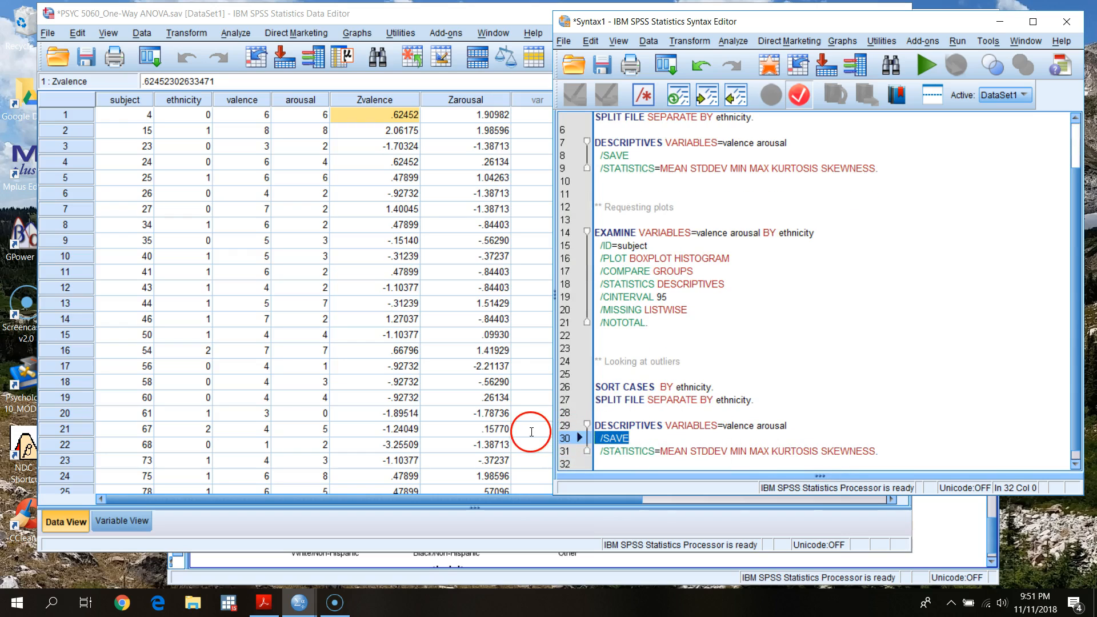
key(BackSpace)
key(BackSpace)
key(BackSpace)
key(BackSpace)
key(BackSpace)
key(BackSpace)
key(BackSpace)
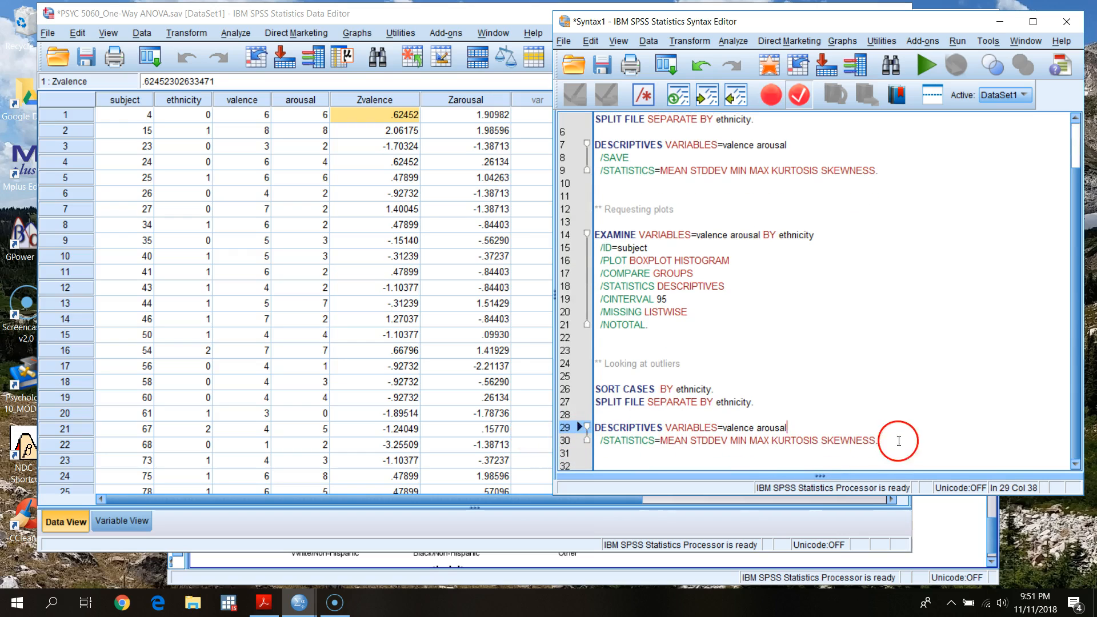
drag(773, 441, 876, 440)
key(BackSpace)
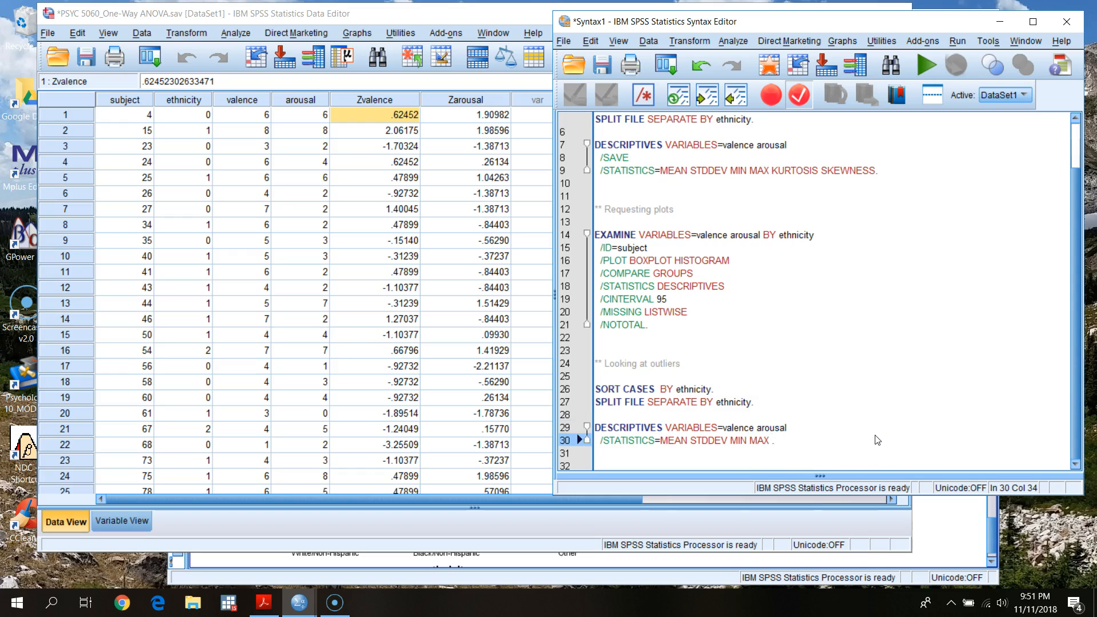
key(ctrl+r)
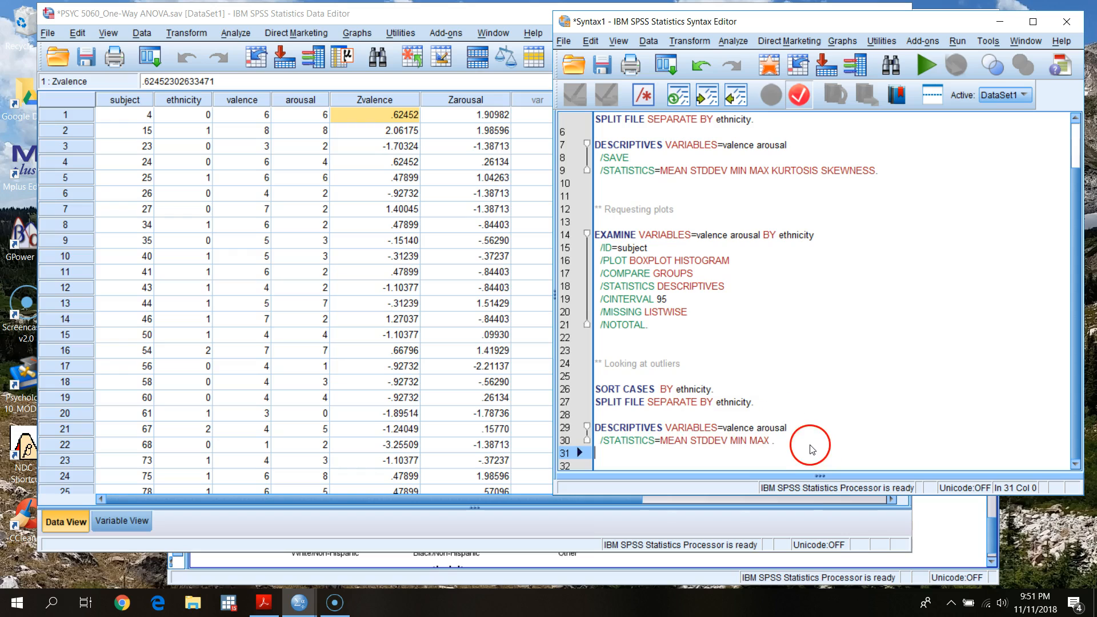
Set up Descriptives with the z-scores of emotional valence and arousal instead of the raw variables, without saving standardized values
click(235, 32)
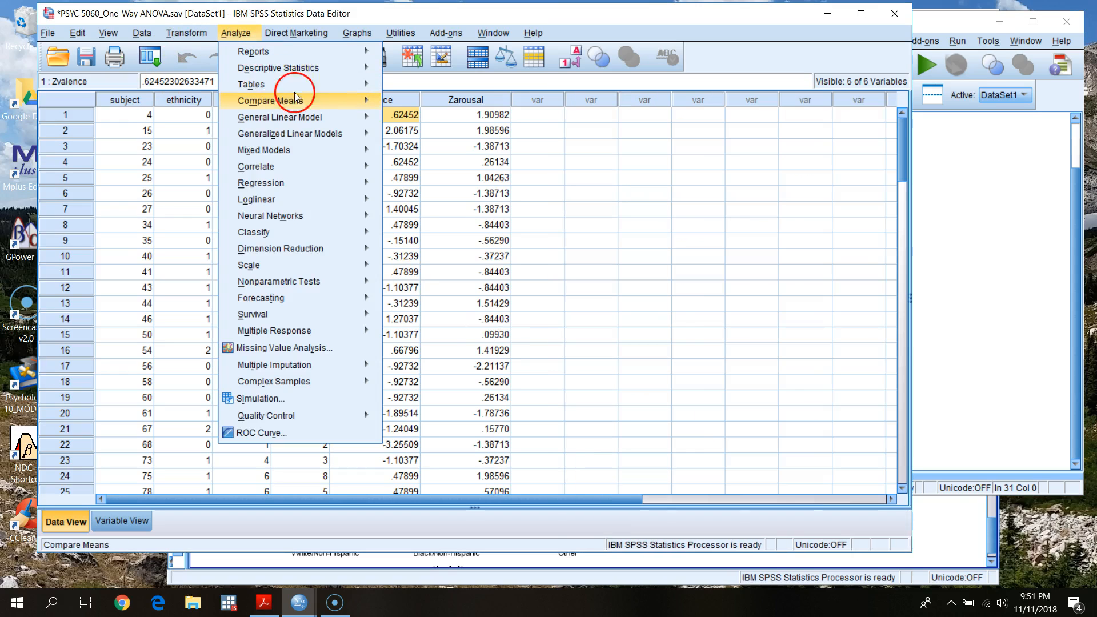
mouse_move(313, 70)
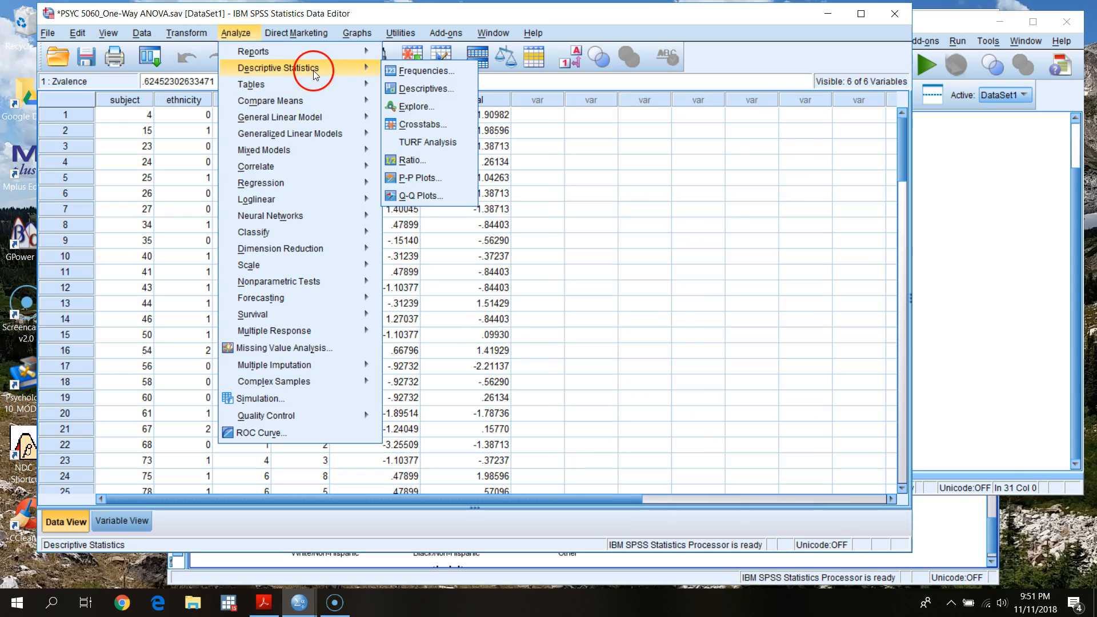
click(432, 90)
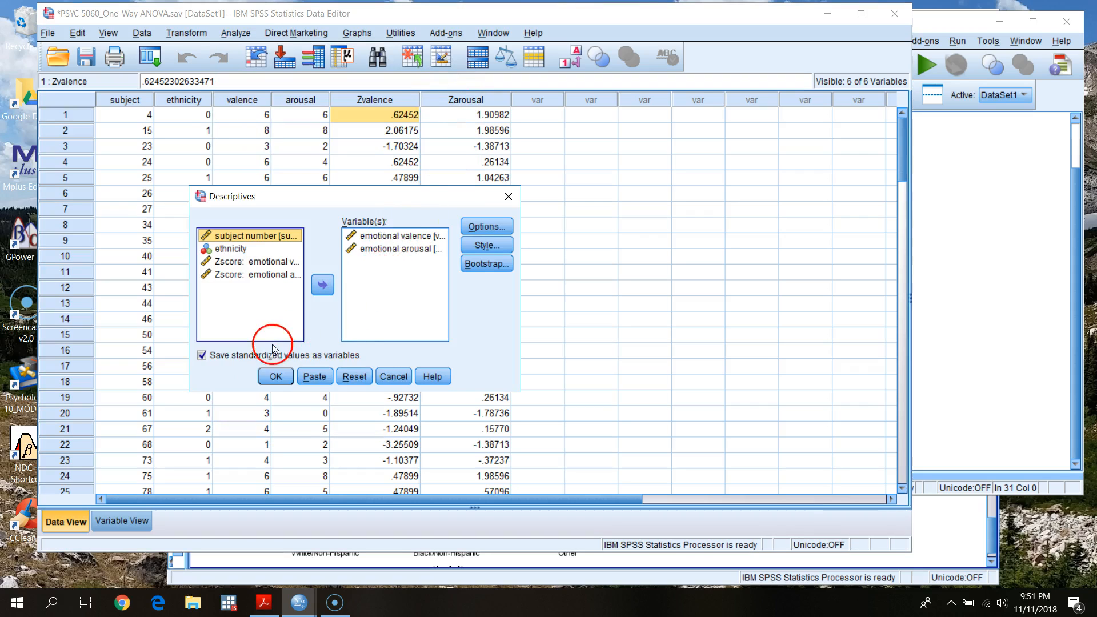
click(393, 238)
shift+click(403, 254)
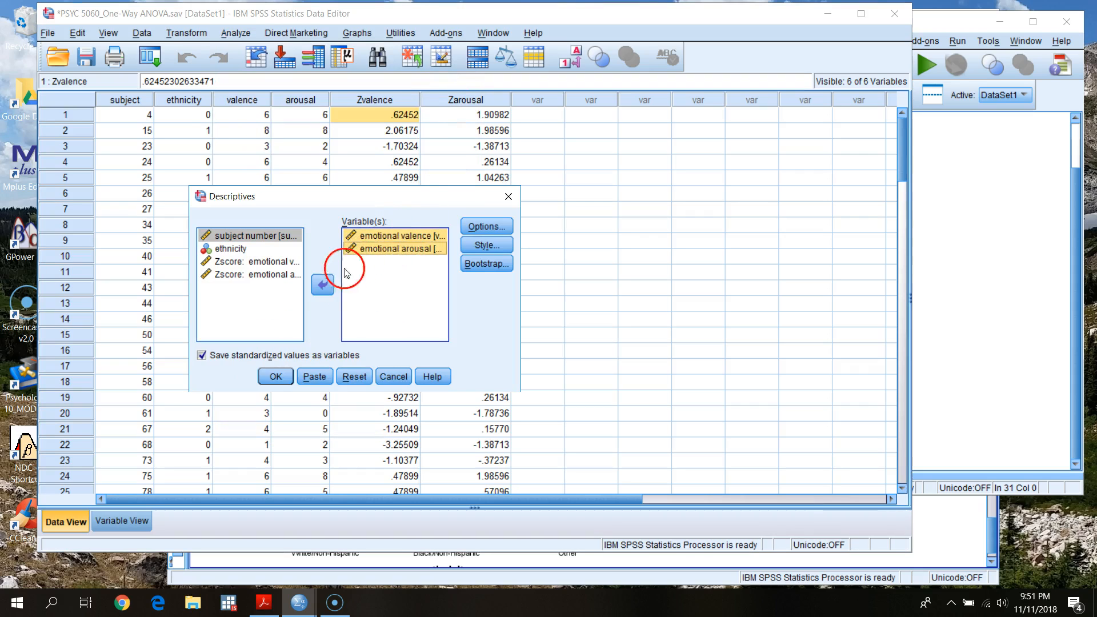
click(323, 284)
click(276, 288)
shift+click(276, 302)
click(322, 284)
click(202, 355)
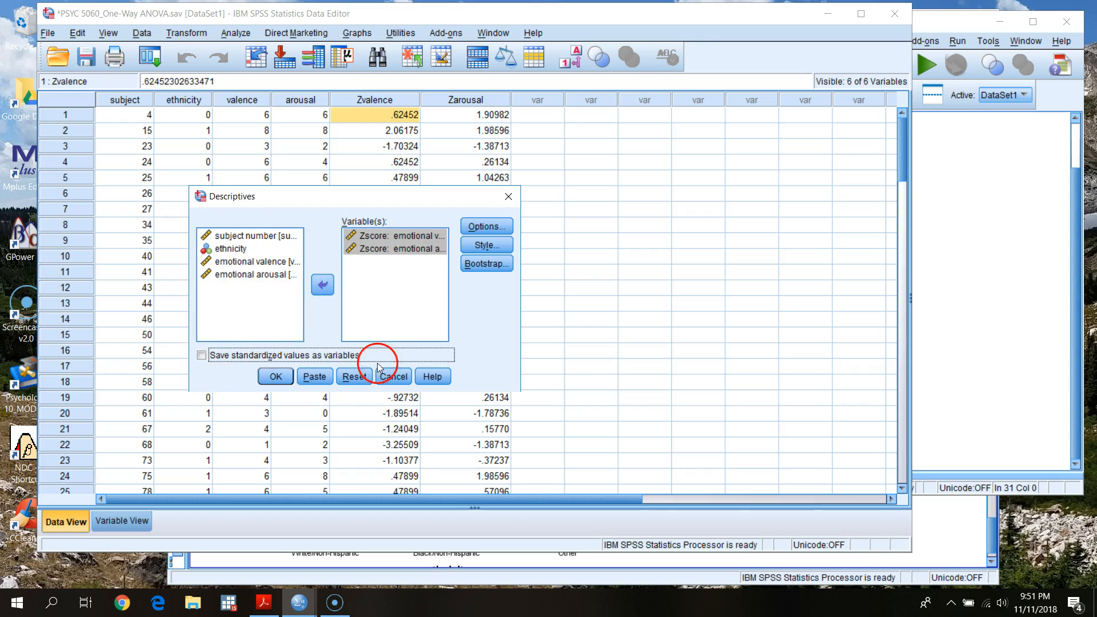
Exclude kurtosis and skewness from the z-score descriptives and paste the command into the syntax
click(502, 228)
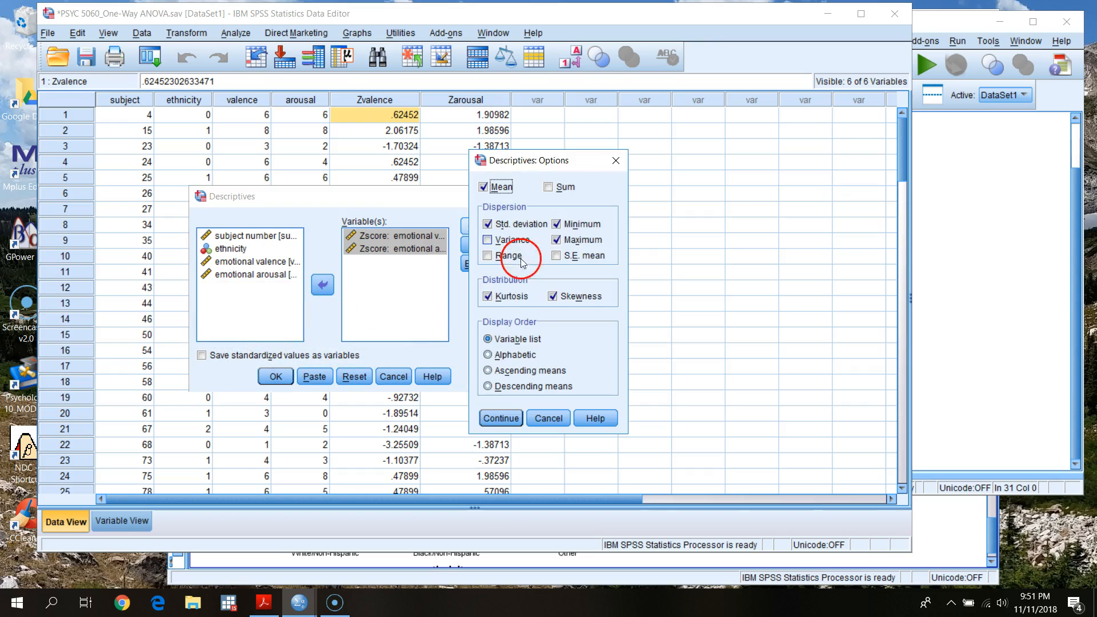
click(494, 296)
click(552, 296)
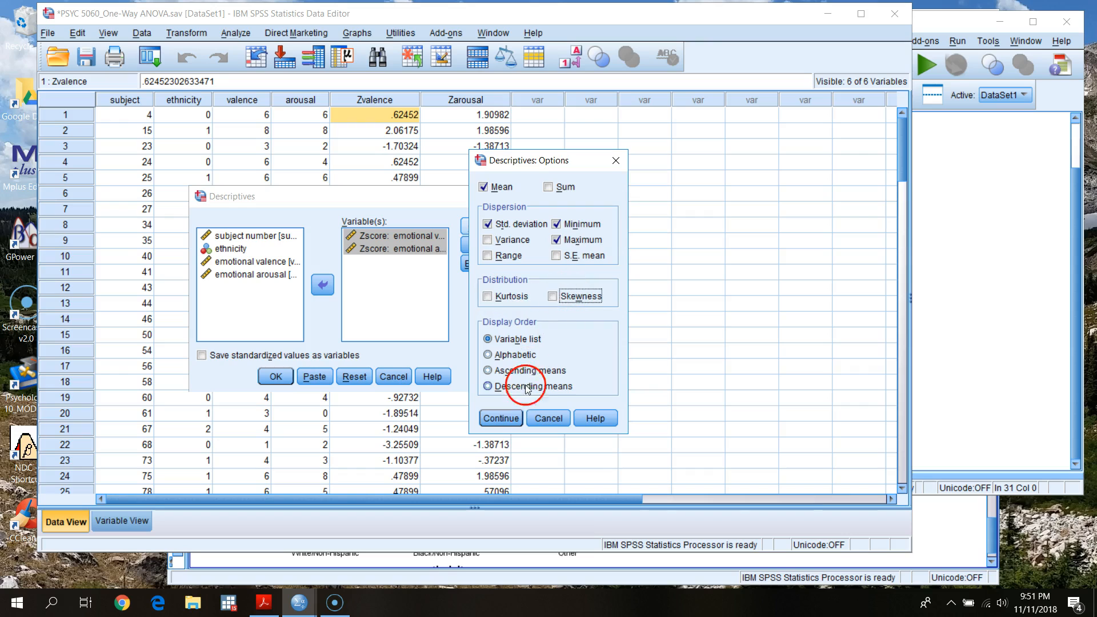
click(500, 417)
click(318, 376)
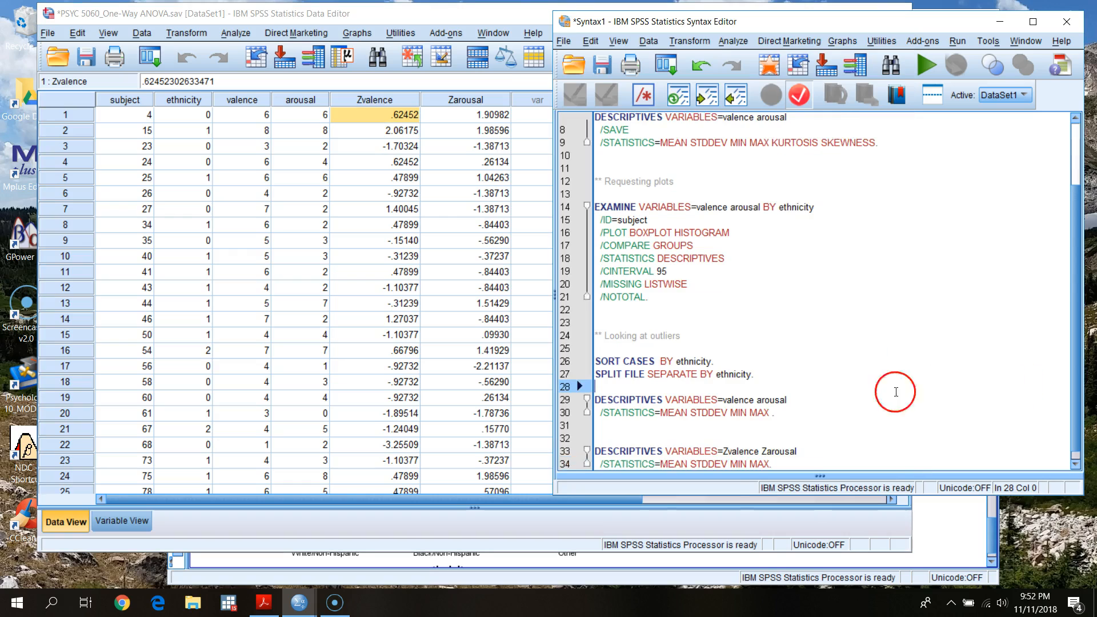
Delete the newly pasted DESCRIPTIVES command for Zvalence and Zarousal from the end of the syntax
drag(597, 439, 854, 454)
key(BackSpace)
key(BackSpace)
key(BackSpace)
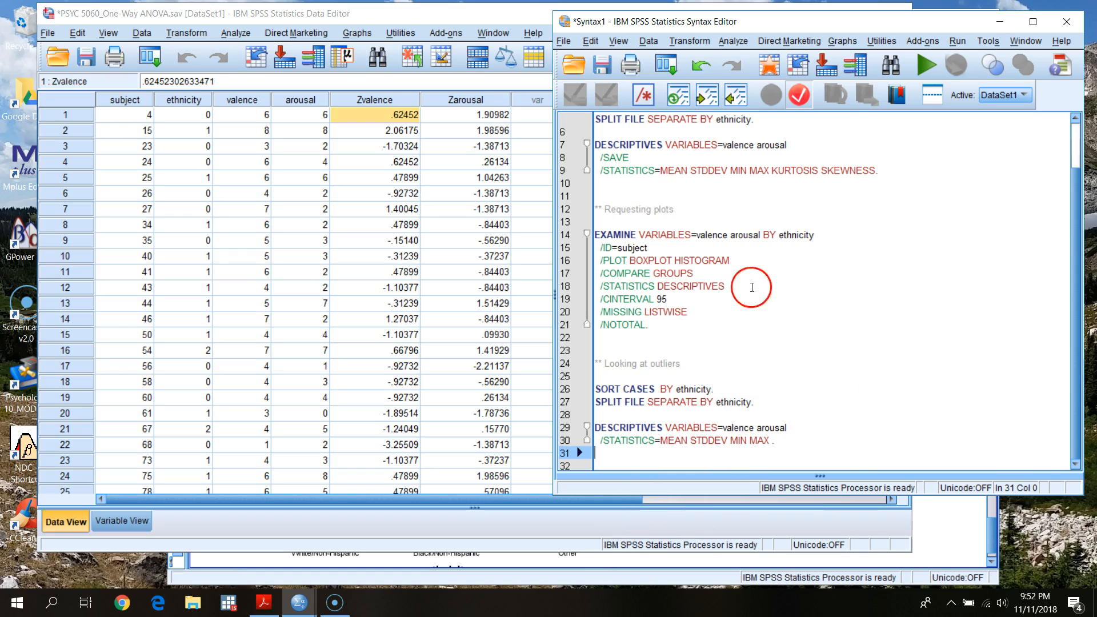
Run the SORT CASES, SPLIT FILE and DESCRIPTIVES commands under the outliers comment and review the resulting tables
scroll(754, 331, up, 1)
scroll(759, 334, down, 1)
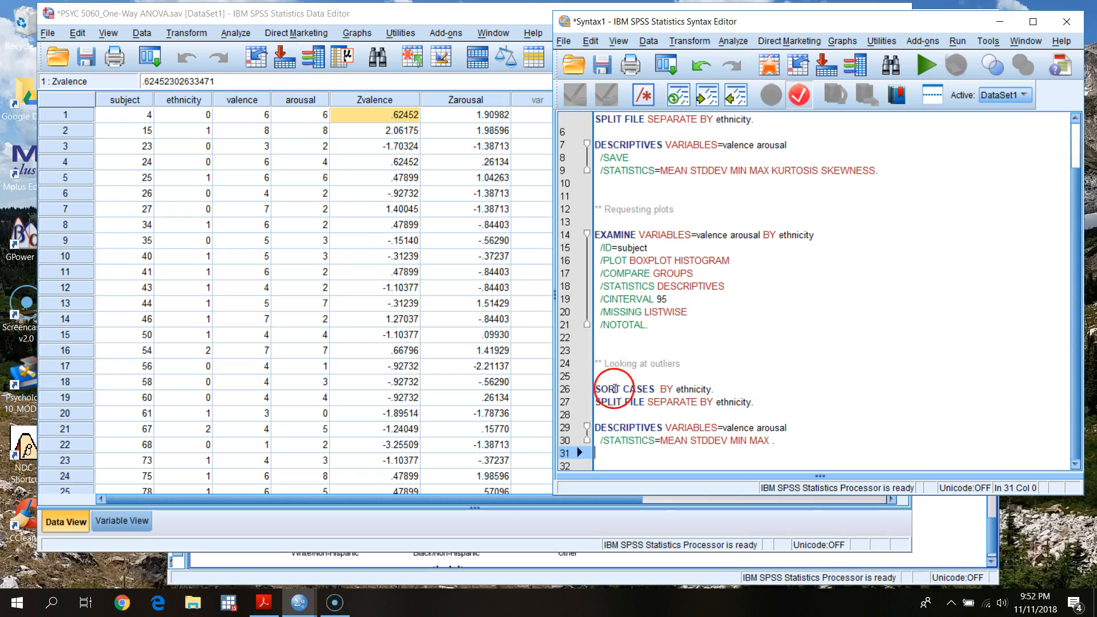
drag(595, 388, 869, 436)
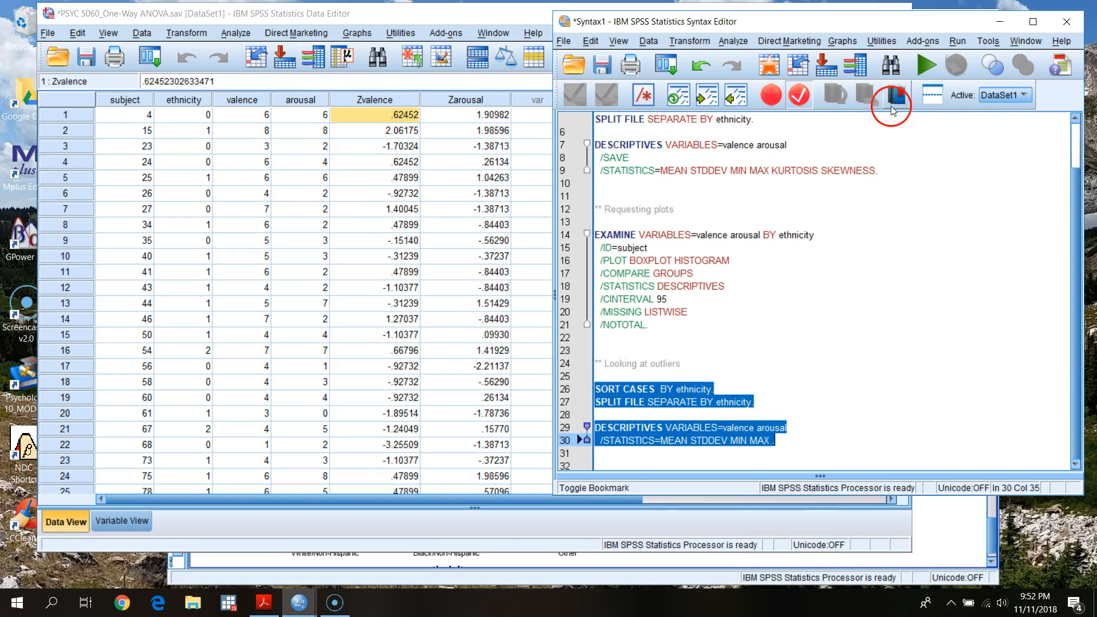
click(924, 66)
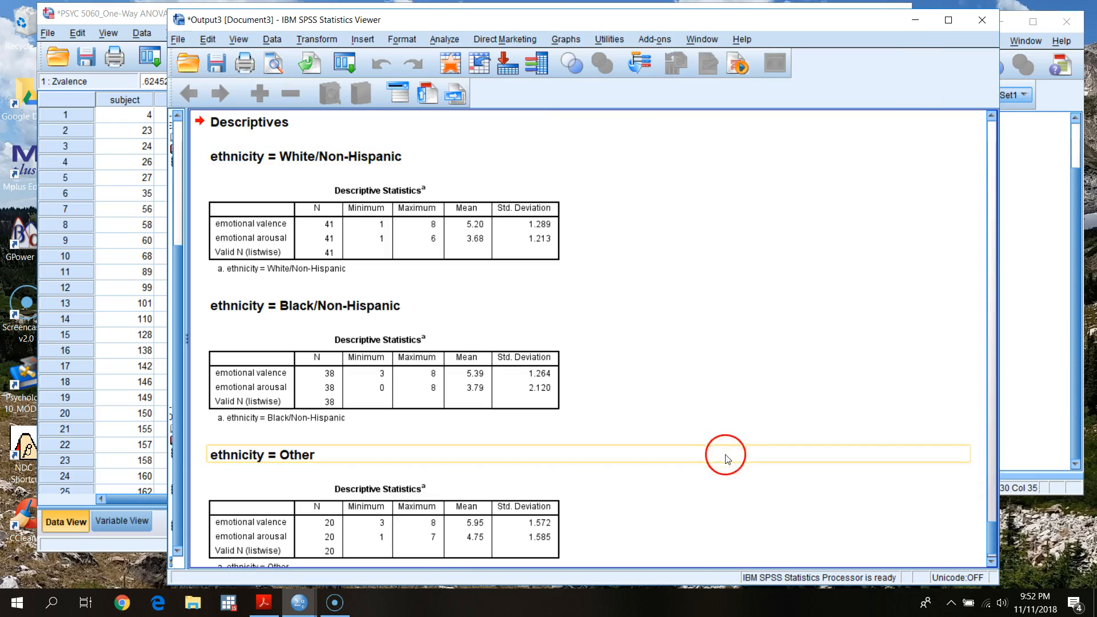
click(946, 28)
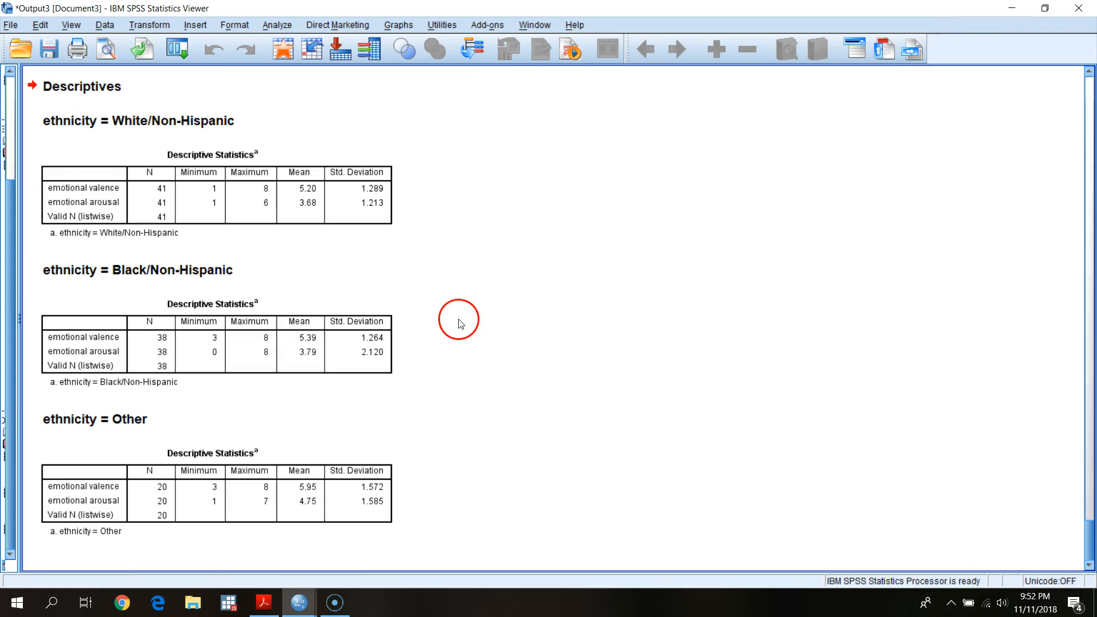
click(348, 330)
click(345, 264)
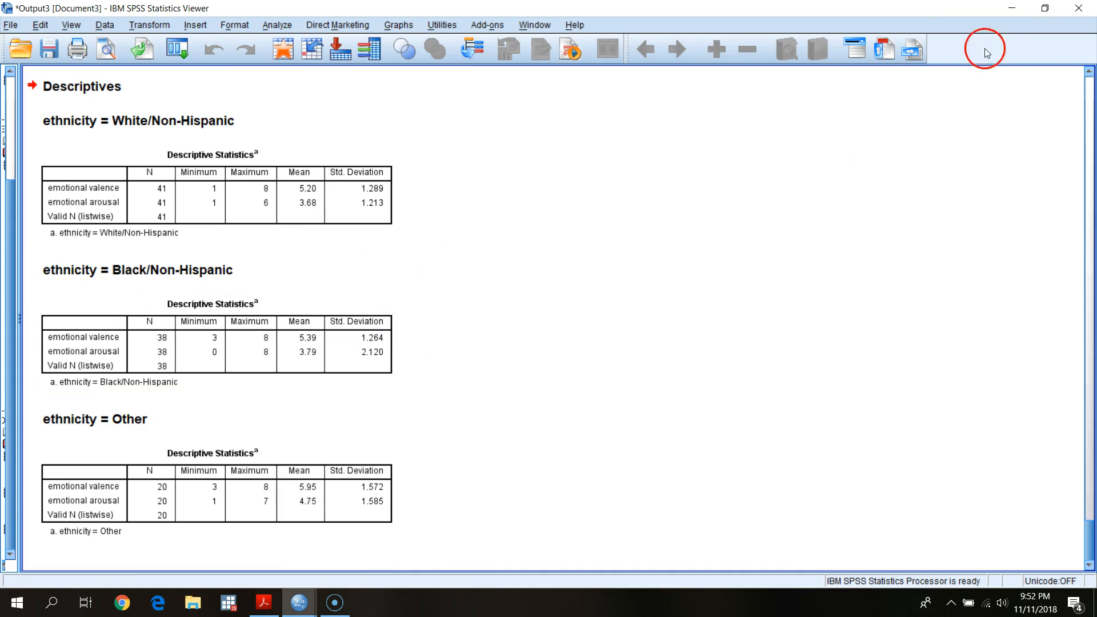
click(1012, 9)
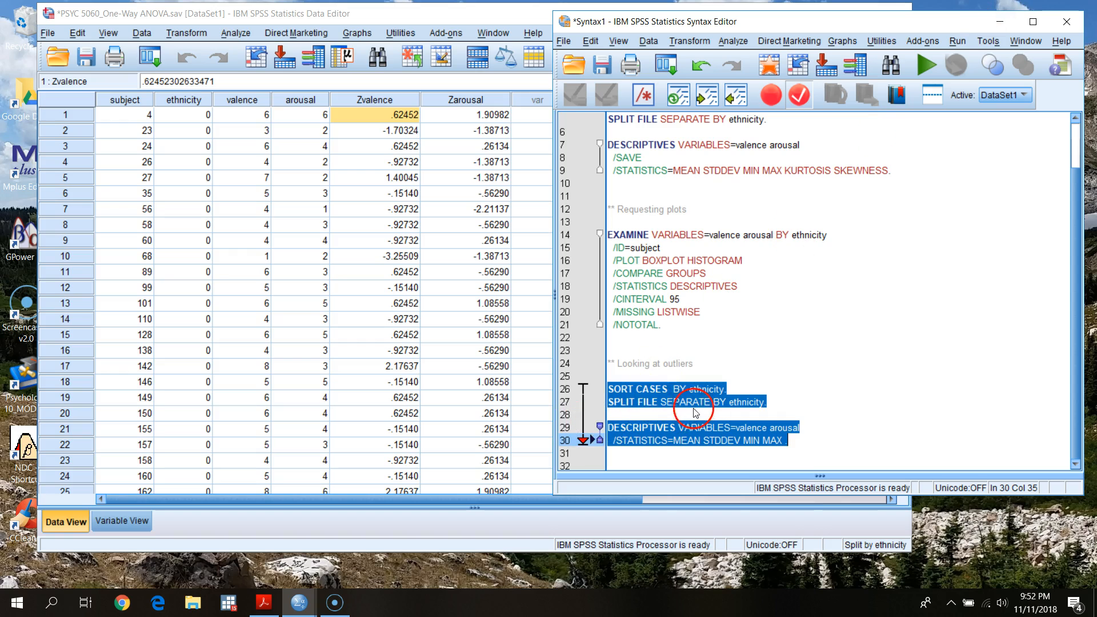
Change the variables in the last DESCRIPTIVES command to Zvalence and Zarousal
click(847, 413)
click(723, 426)
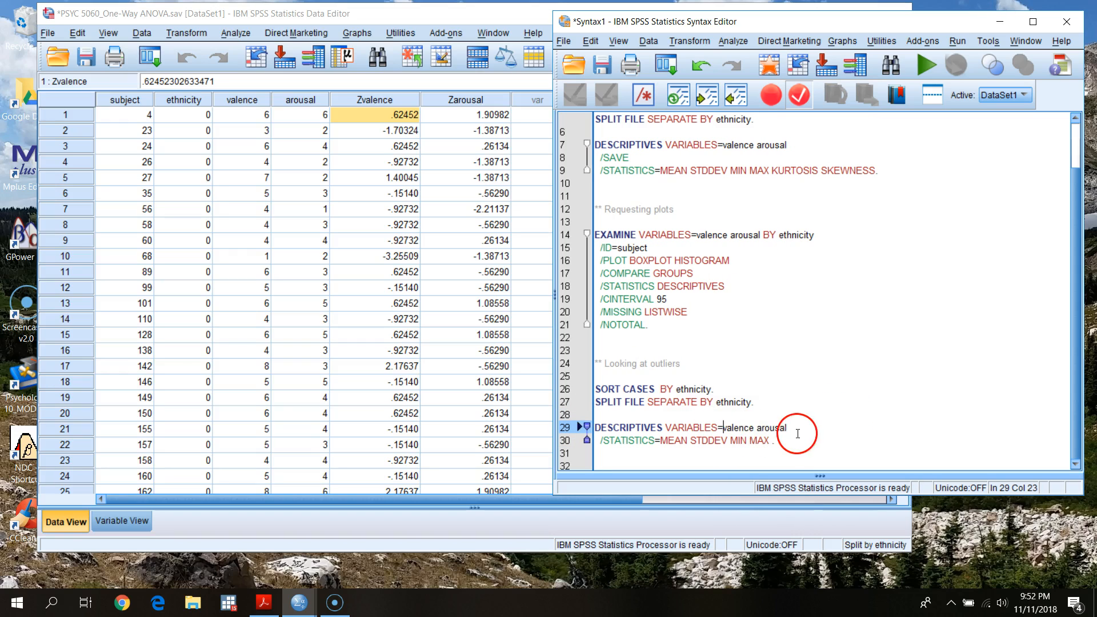
text(Z)
click(763, 428)
text(Z)
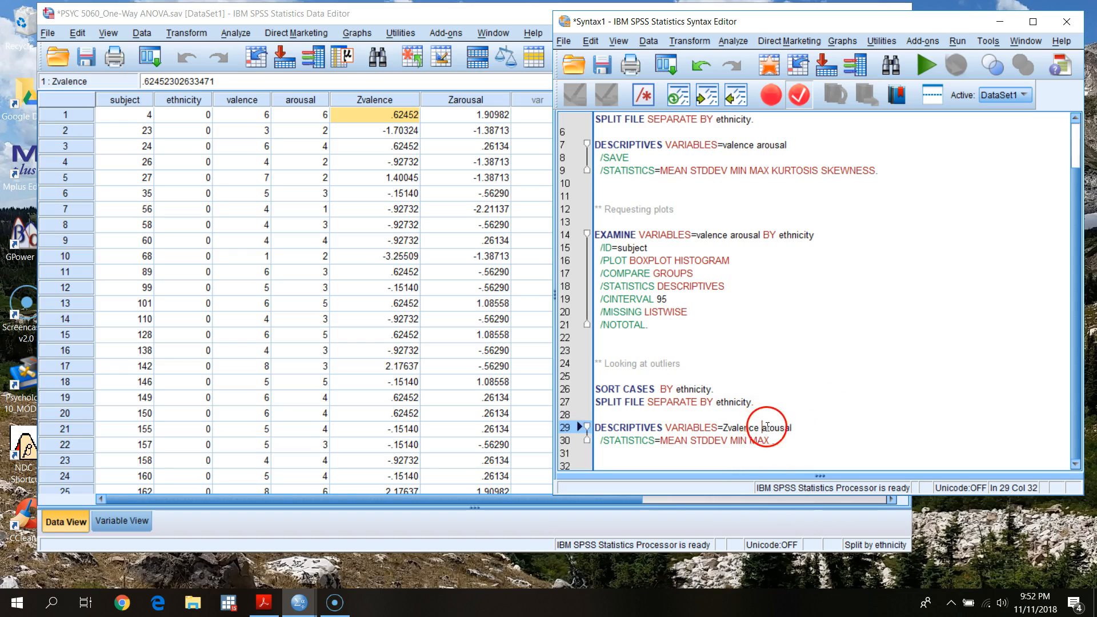
click(801, 439)
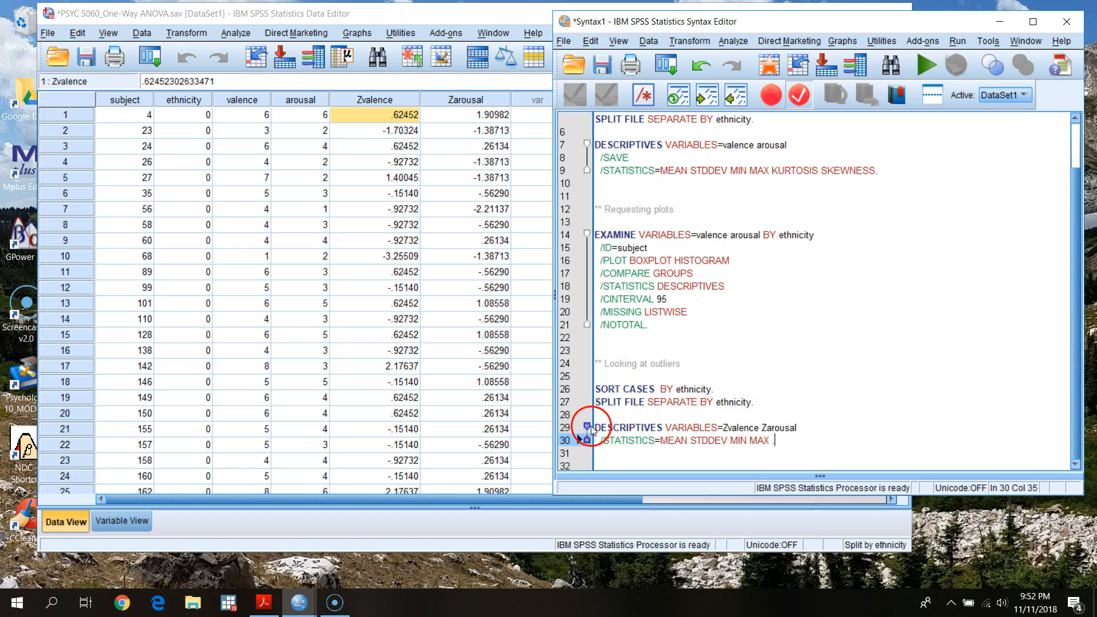
Run only the DESCRIPTIVES command for Zvalence and Zarousal
drag(597, 427, 847, 435)
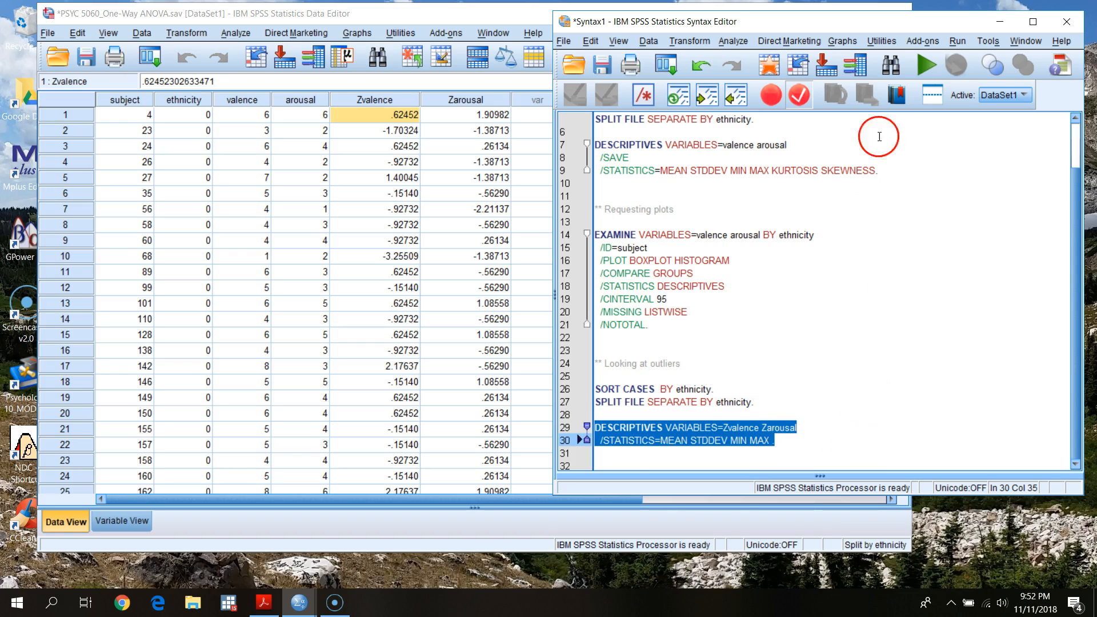
click(928, 64)
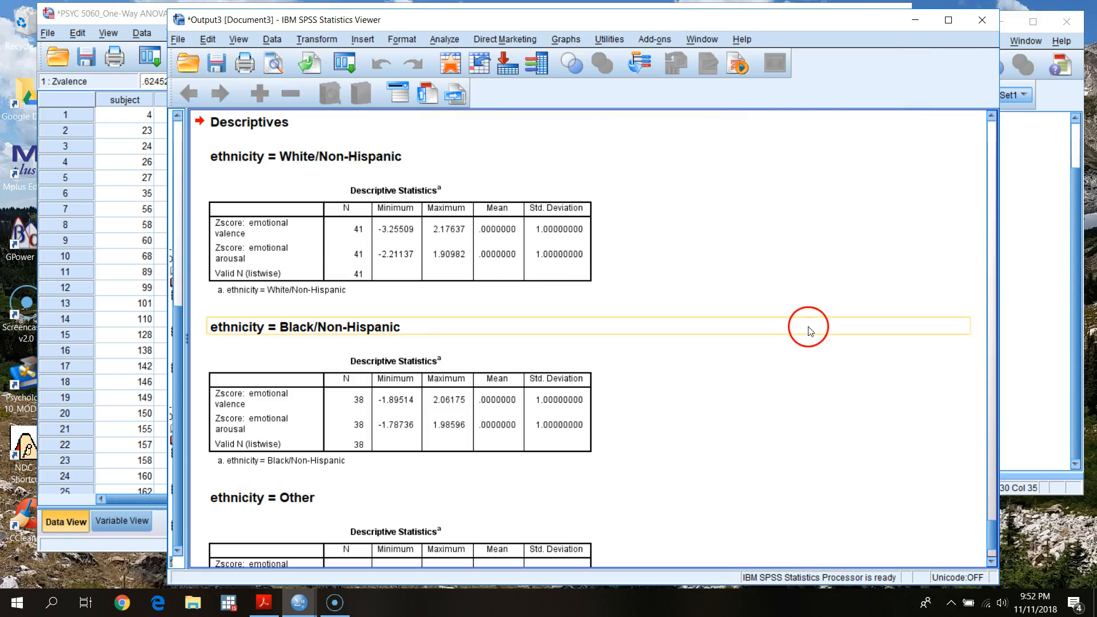
Examine the z-score minimums and maximums per ethnicity group and compare them with the White/Non-Hispanic emotional valence histogram
click(948, 20)
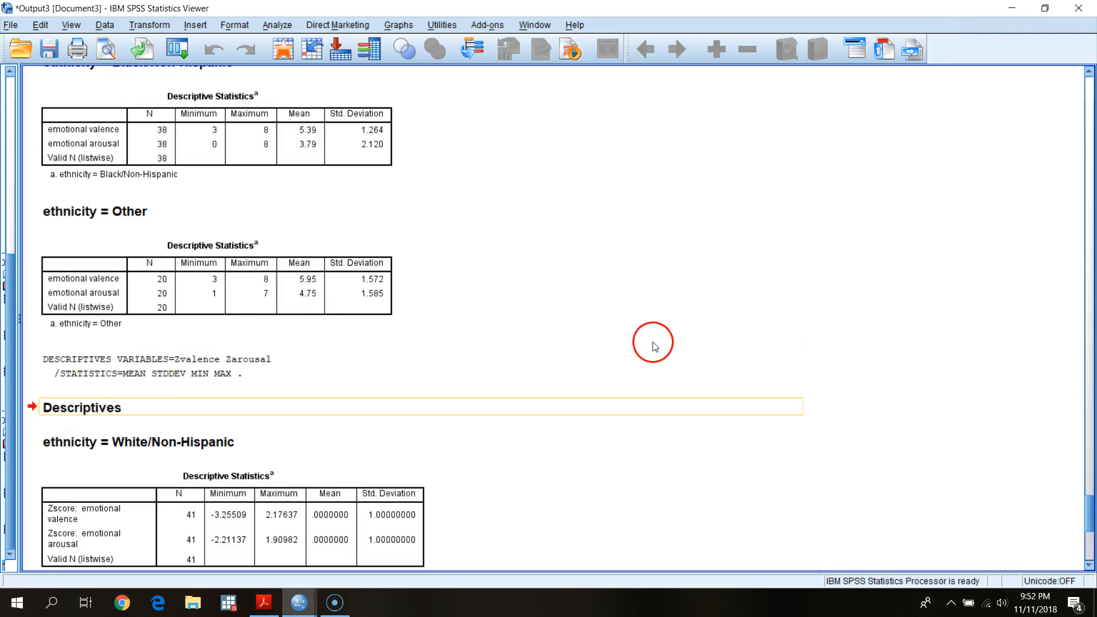
mouse_move(1088, 550)
mouse_down()
mouse_move(1084, 526)
mouse_move(1084, 539)
mouse_up()
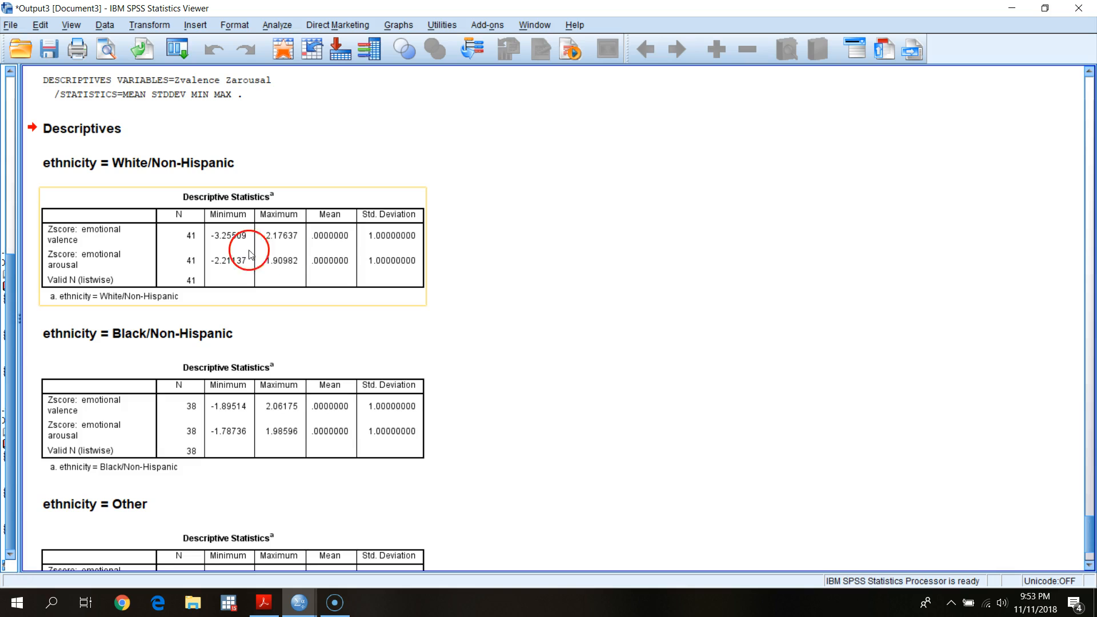
drag(1089, 527, 1034, 252)
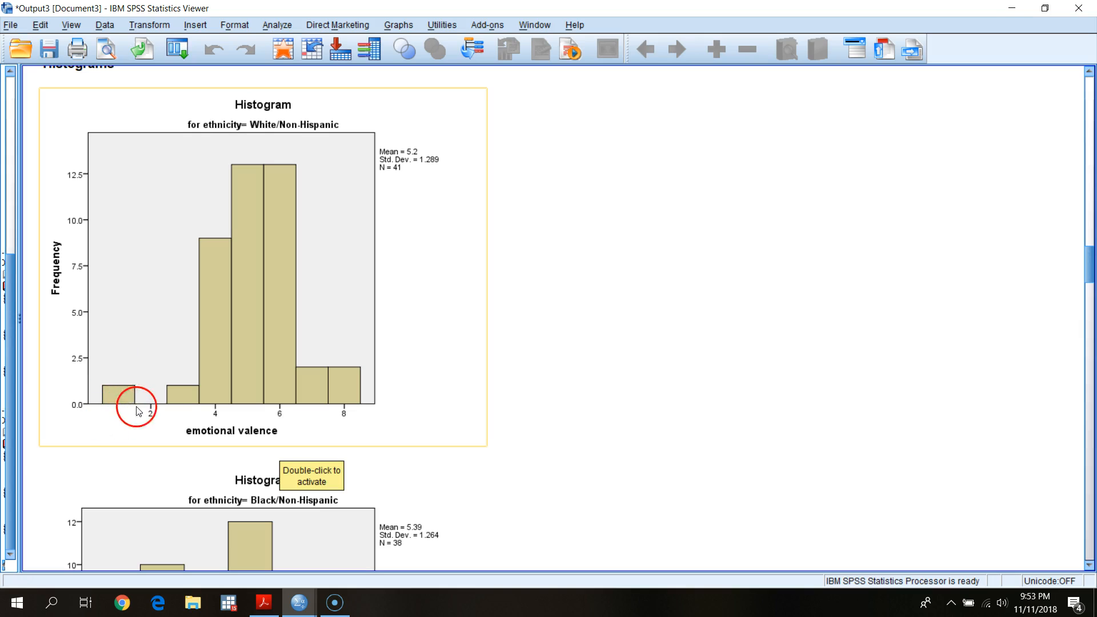
Sort the cases in the One-Way ANOVA data file by Zvalence in ascending order
click(1045, 8)
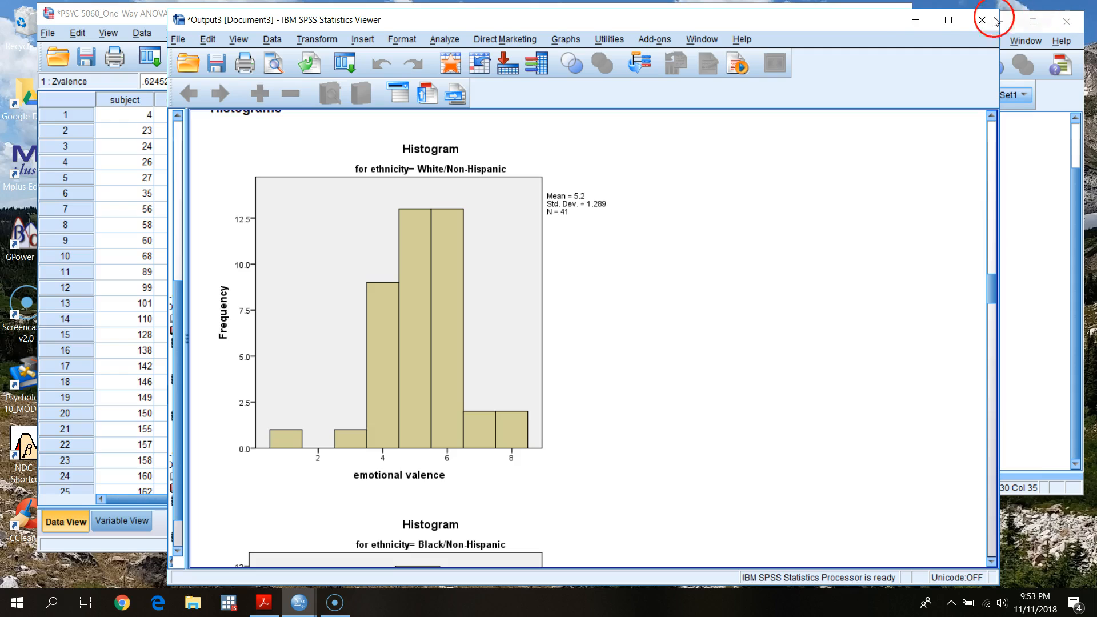
click(99, 13)
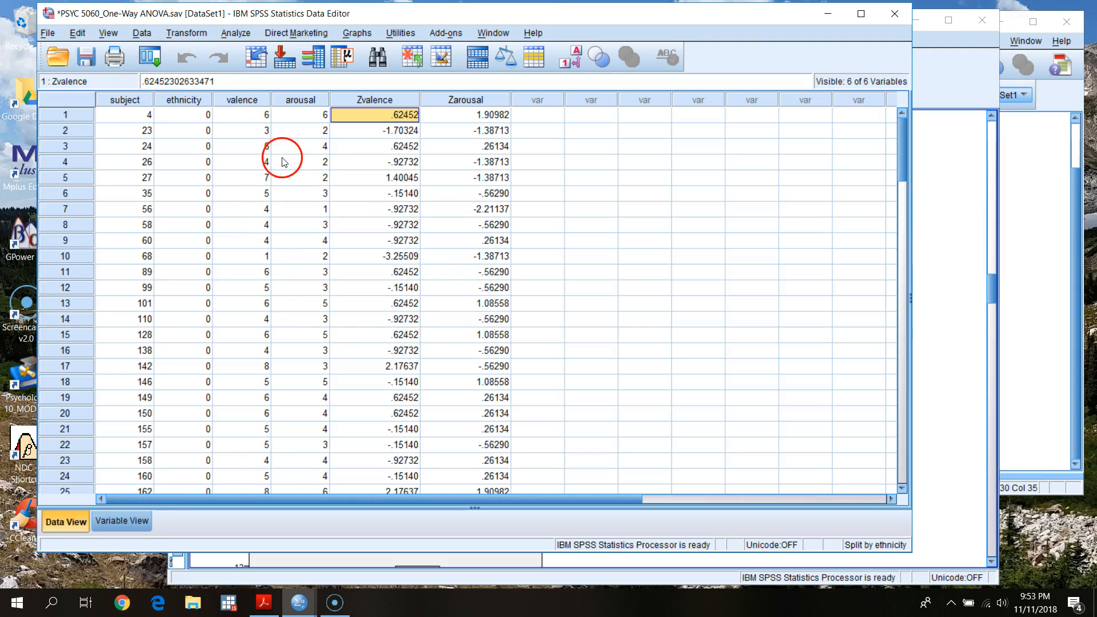
right_click(387, 103)
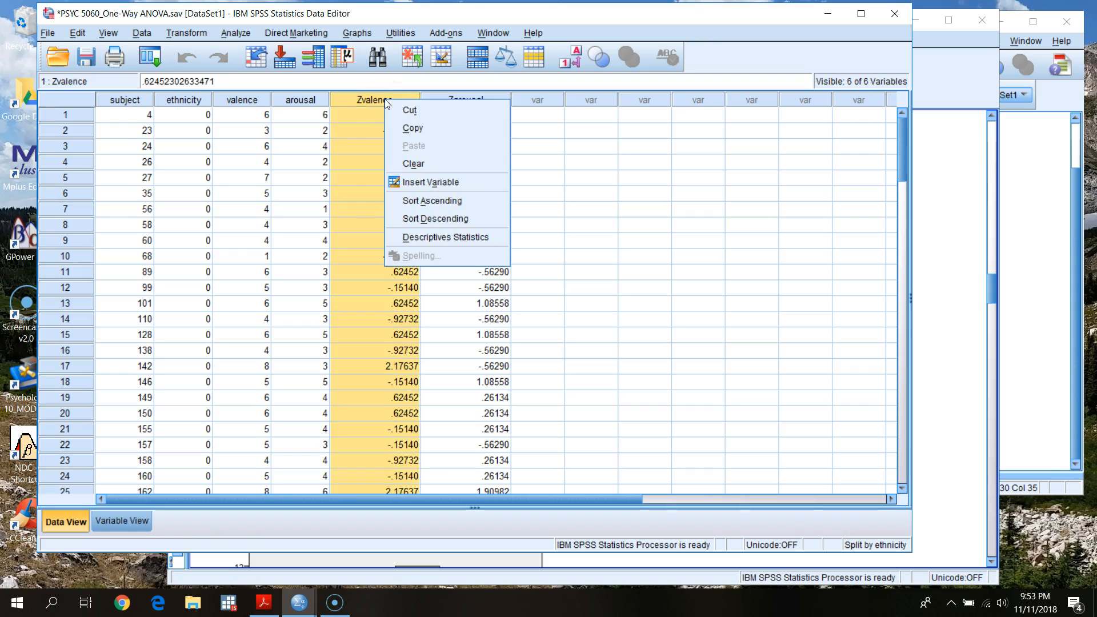
click(391, 201)
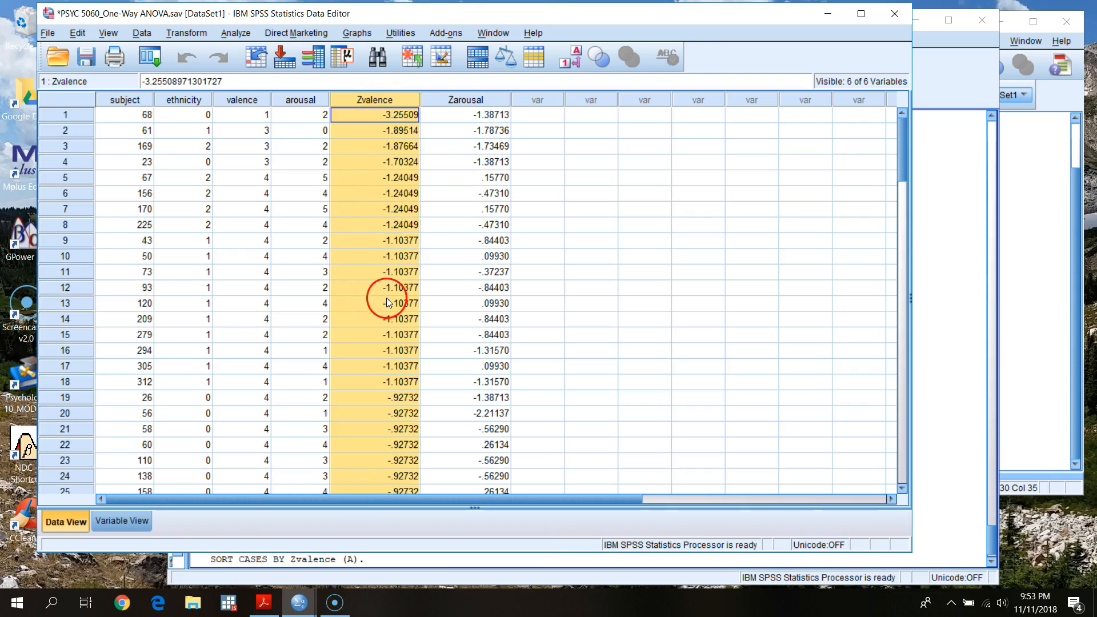
Examine the first sorted case's subject, ethnicity, valence and Zvalence values against the White/Non-Hispanic z-score minimum in the output
click(405, 112)
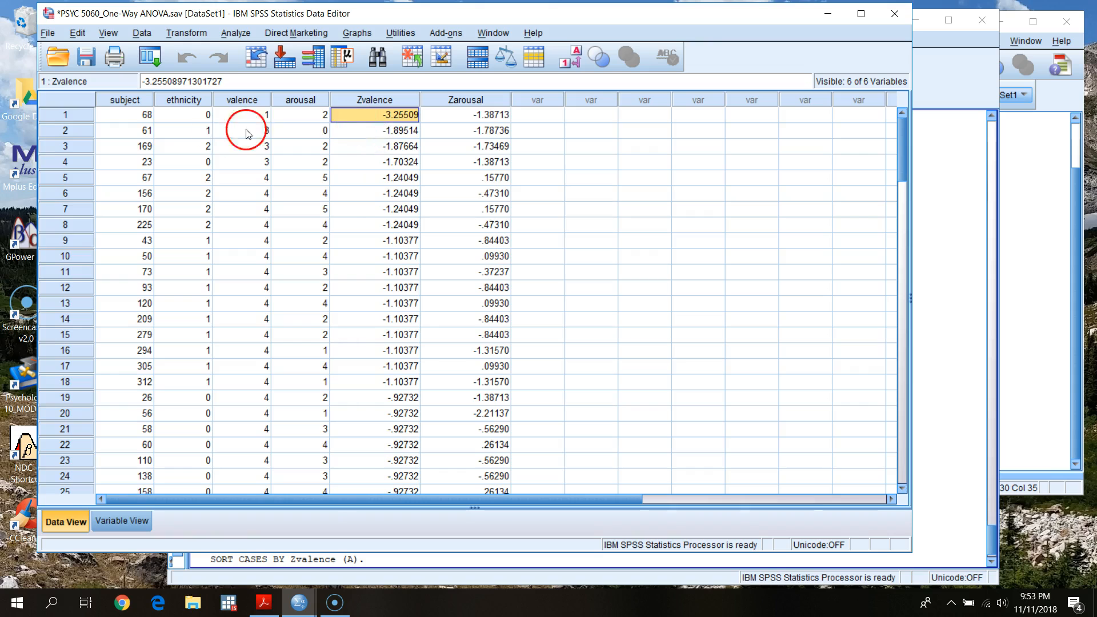
click(979, 366)
scroll(761, 467, up, 4)
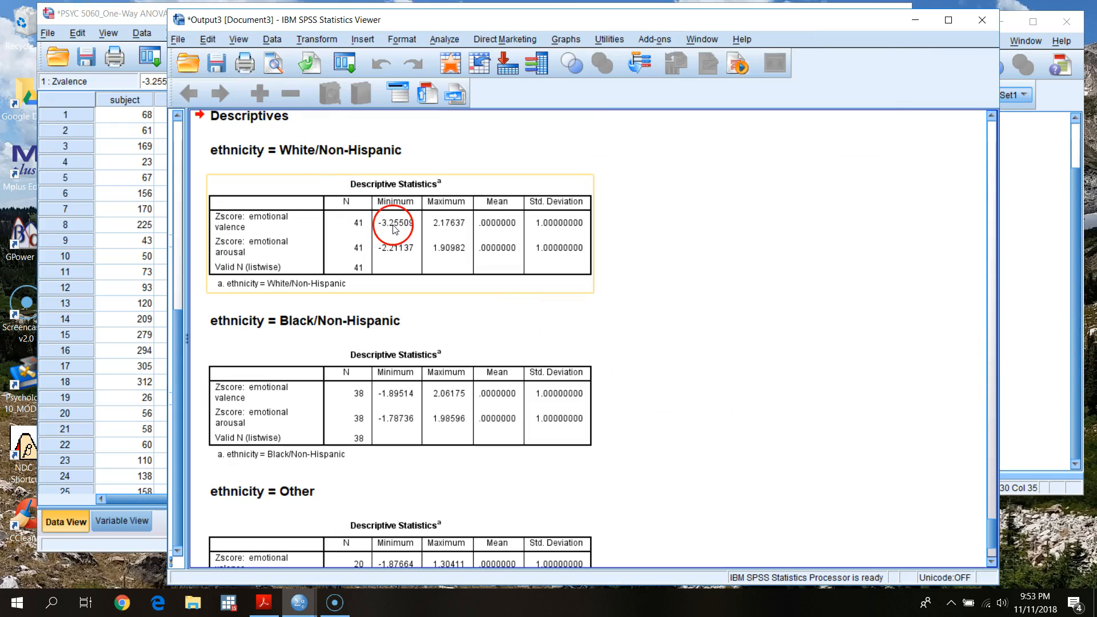
click(143, 16)
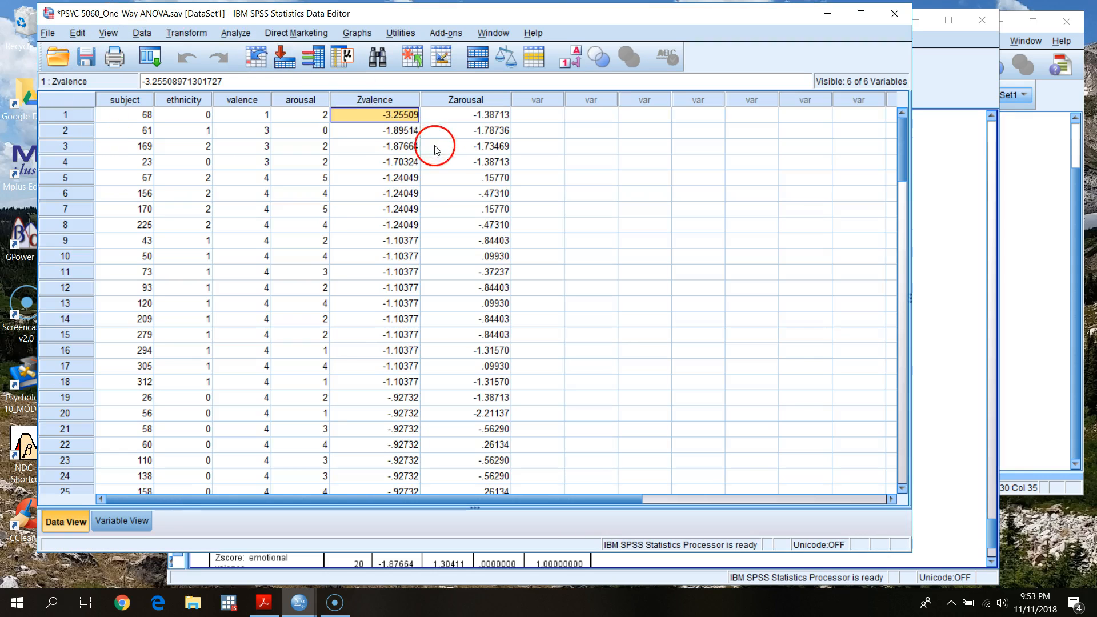
click(146, 114)
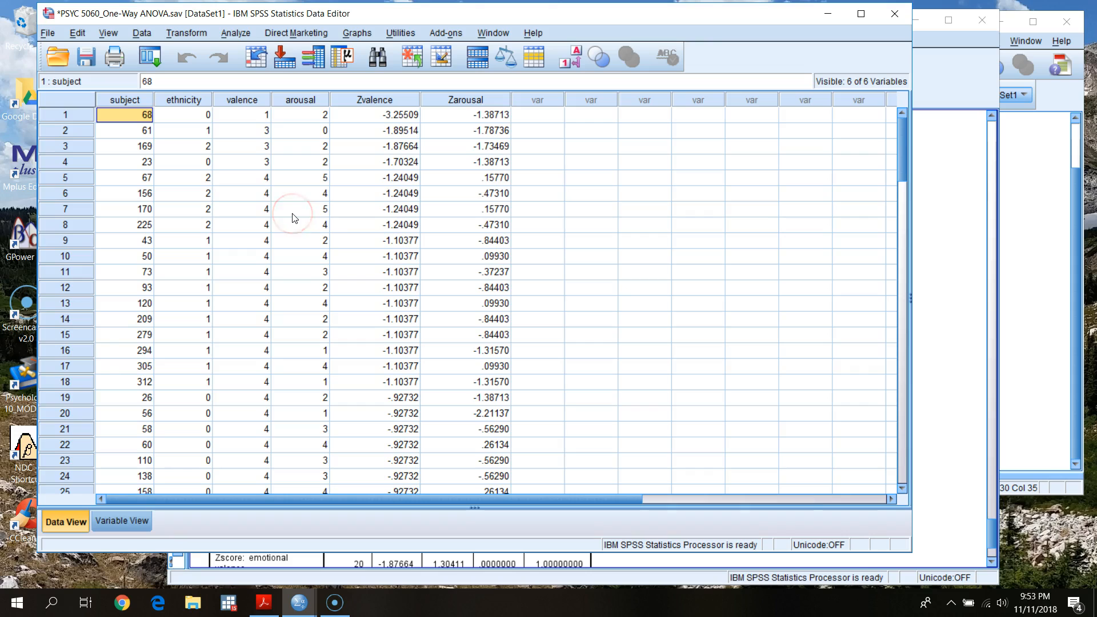
click(194, 117)
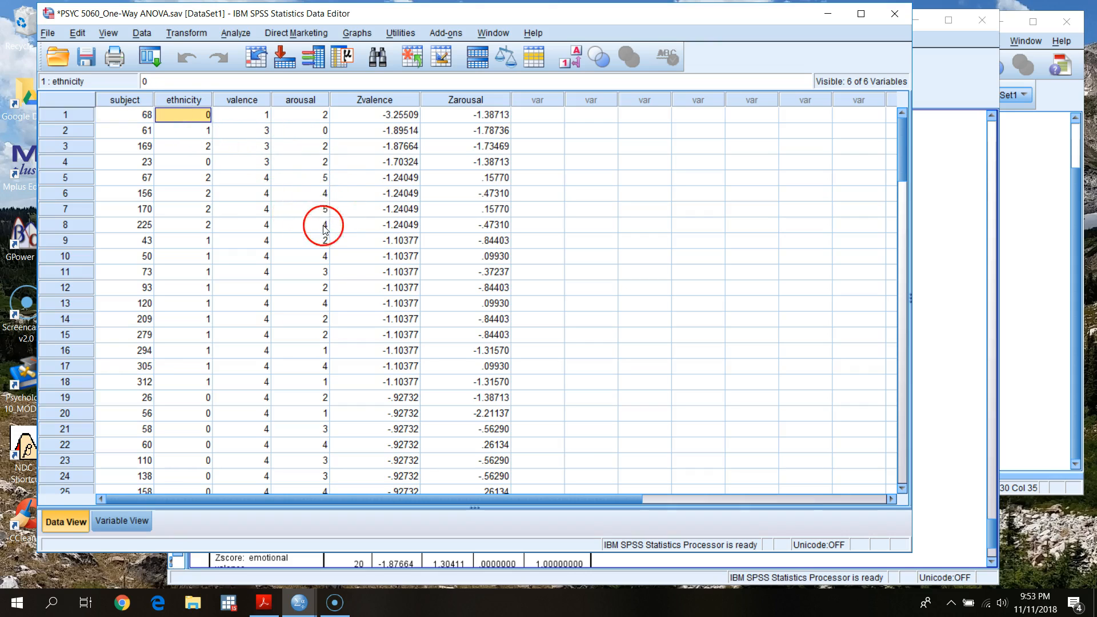
click(245, 116)
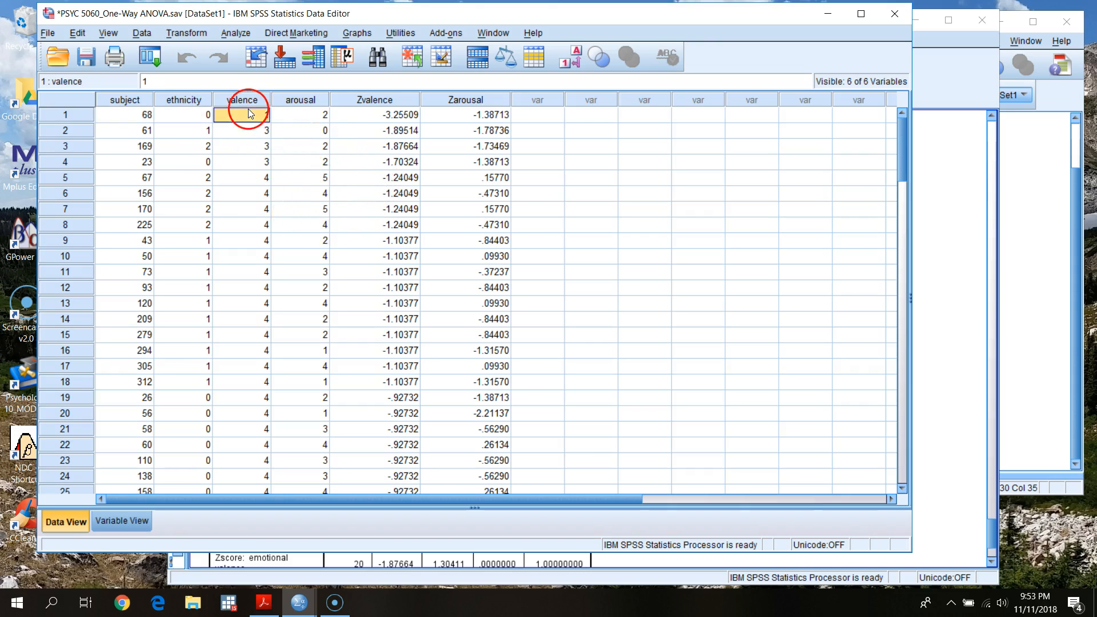
click(410, 115)
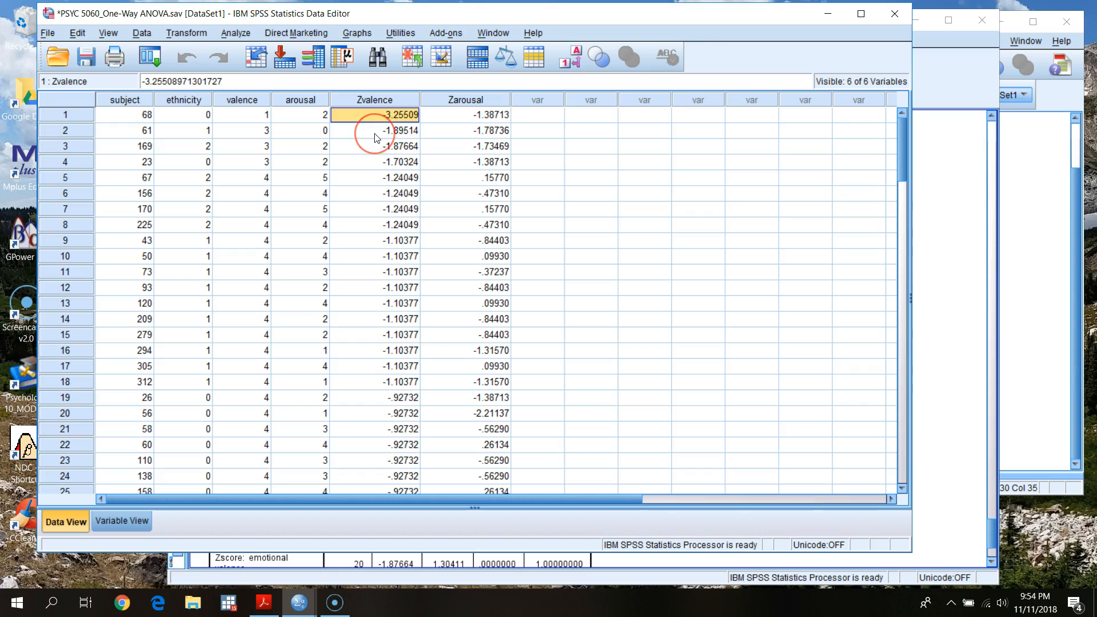
click(258, 116)
click(260, 129)
click(265, 116)
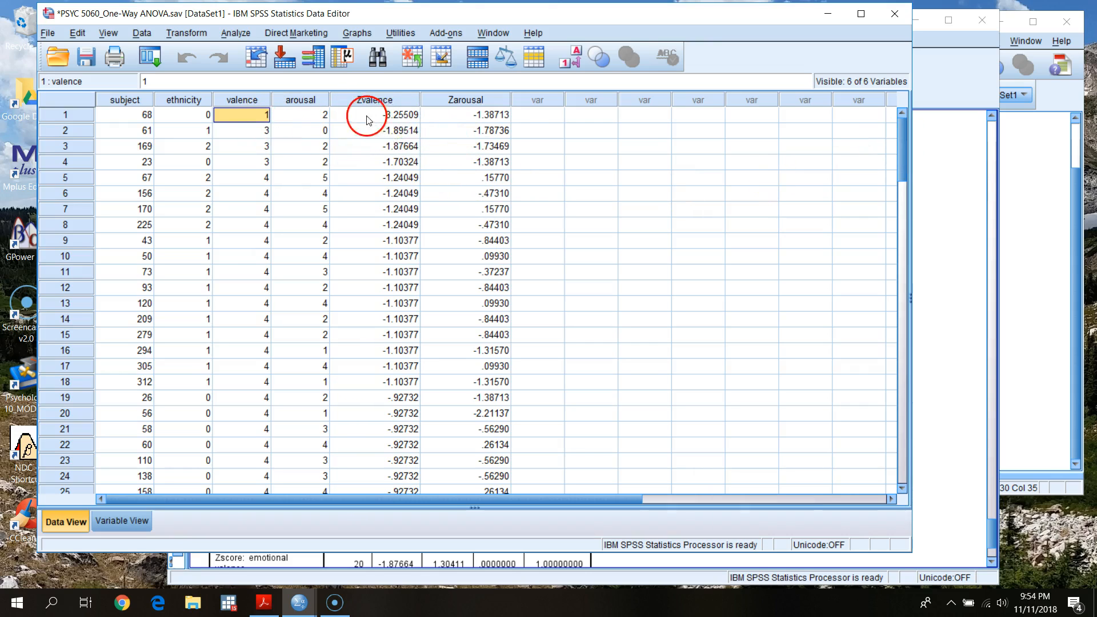
Check the z-score descriptives of the three ethnicity groups against the lowest raw valence score in the data
click(954, 67)
scroll(773, 392, down, 2)
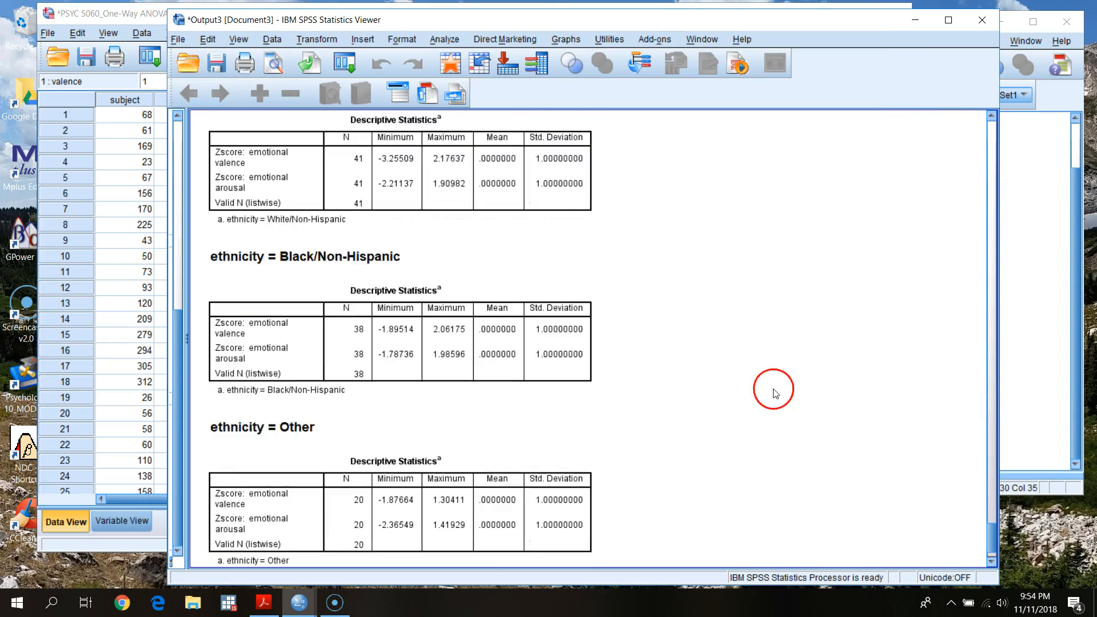
scroll(560, 401, up, 2)
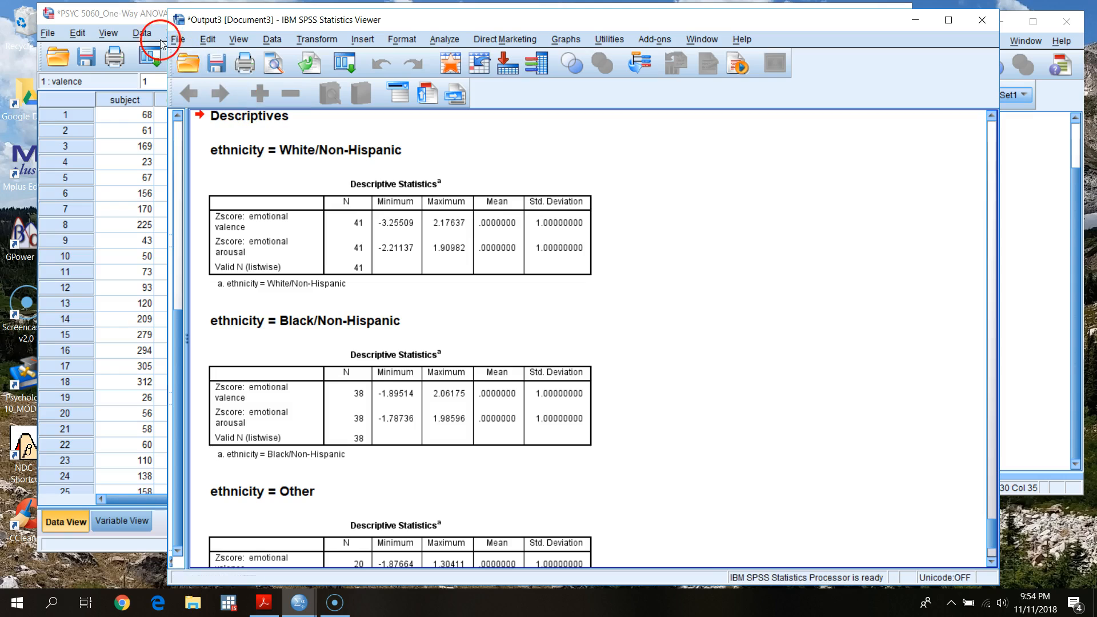
click(132, 16)
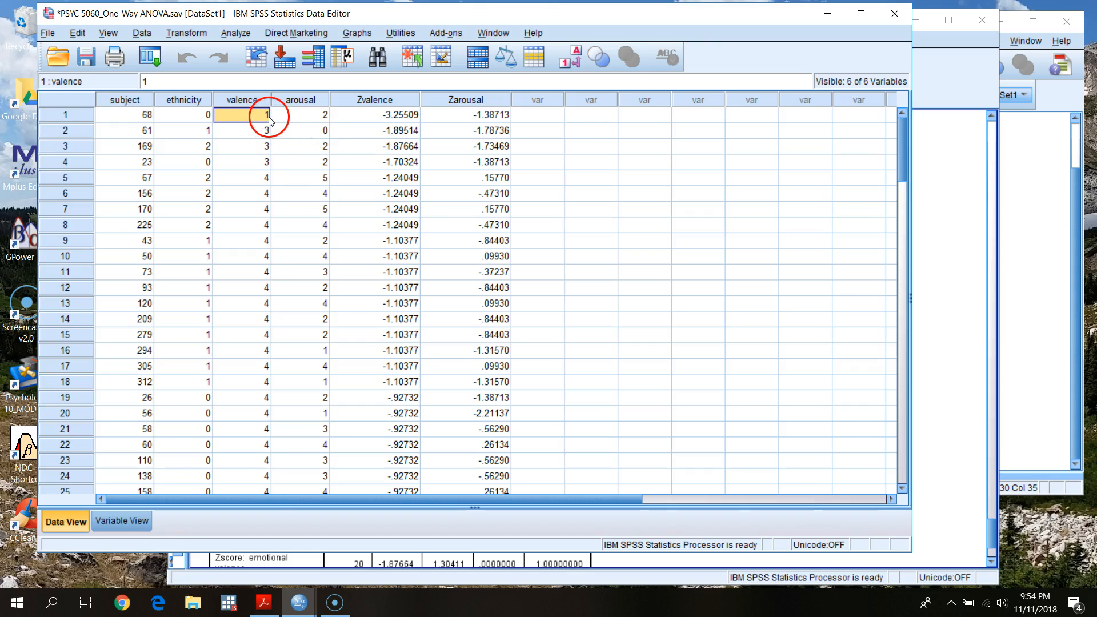
click(934, 91)
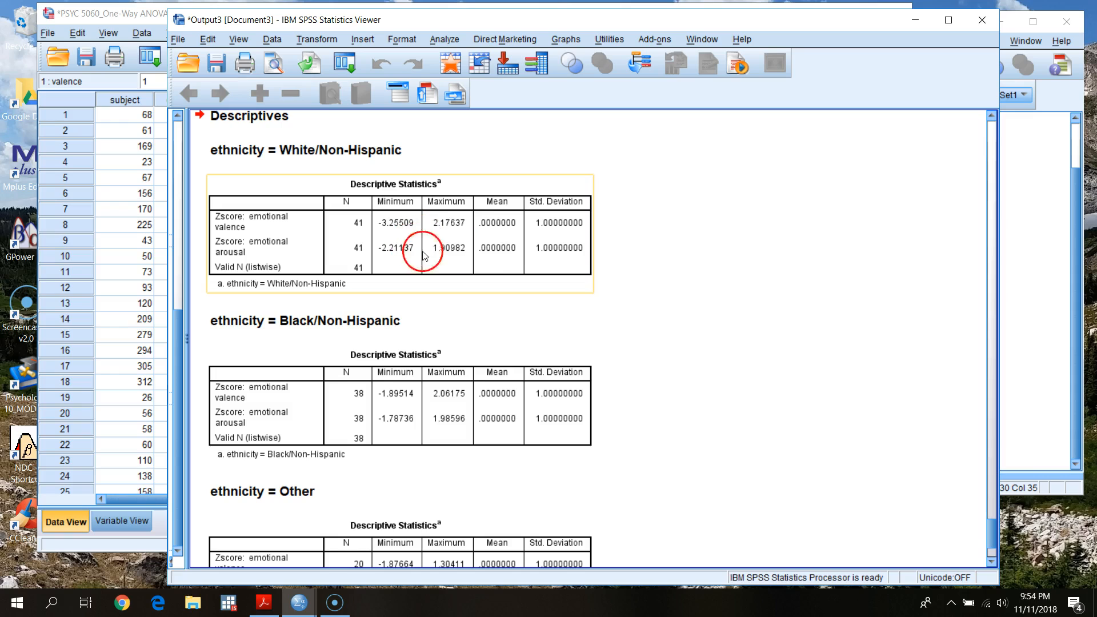
Compare the emotional arousal boxplots by ethnicity with the z-score minimums and maximums of each group
scroll(704, 307, down, 3)
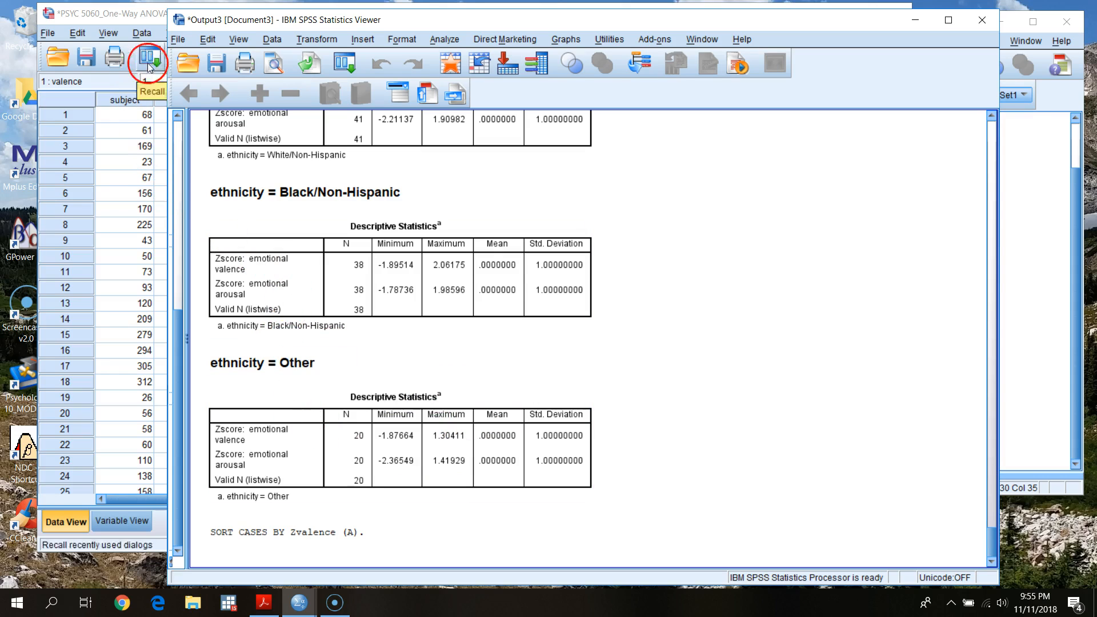
scroll(652, 498, up, 15)
scroll(651, 498, up, 5)
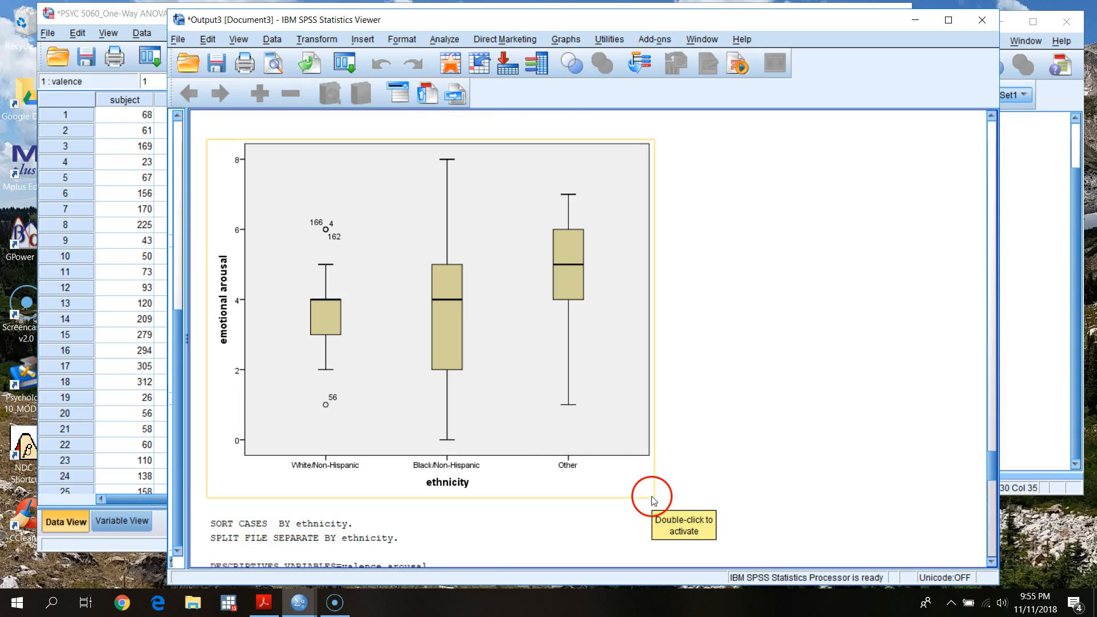
scroll(691, 503, down, 7)
scroll(691, 503, down, 10)
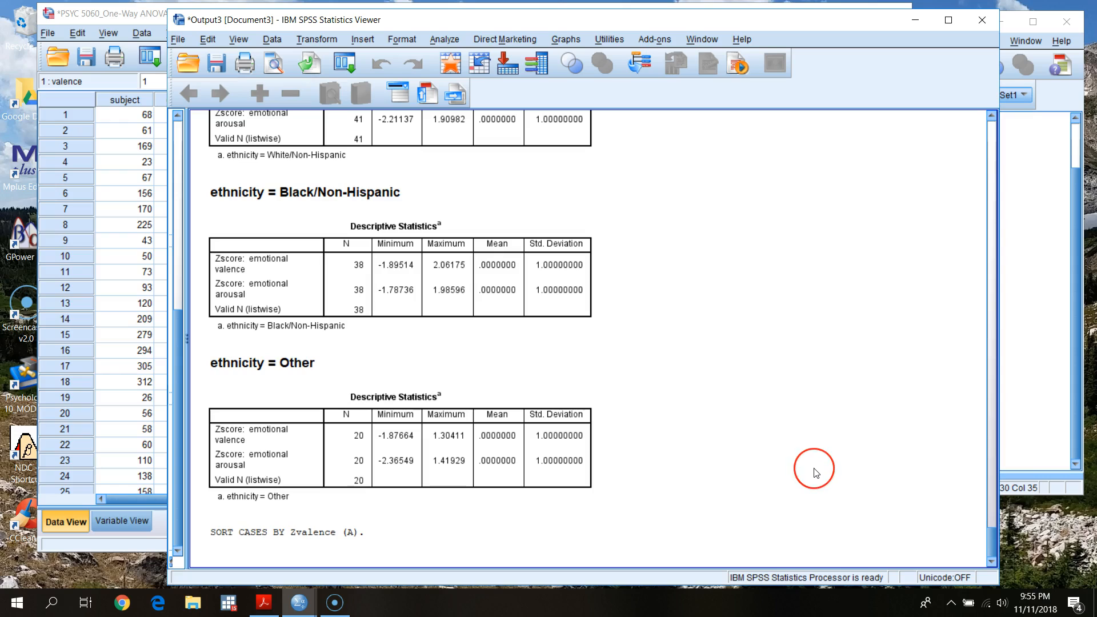
click(817, 439)
drag(991, 396, 989, 511)
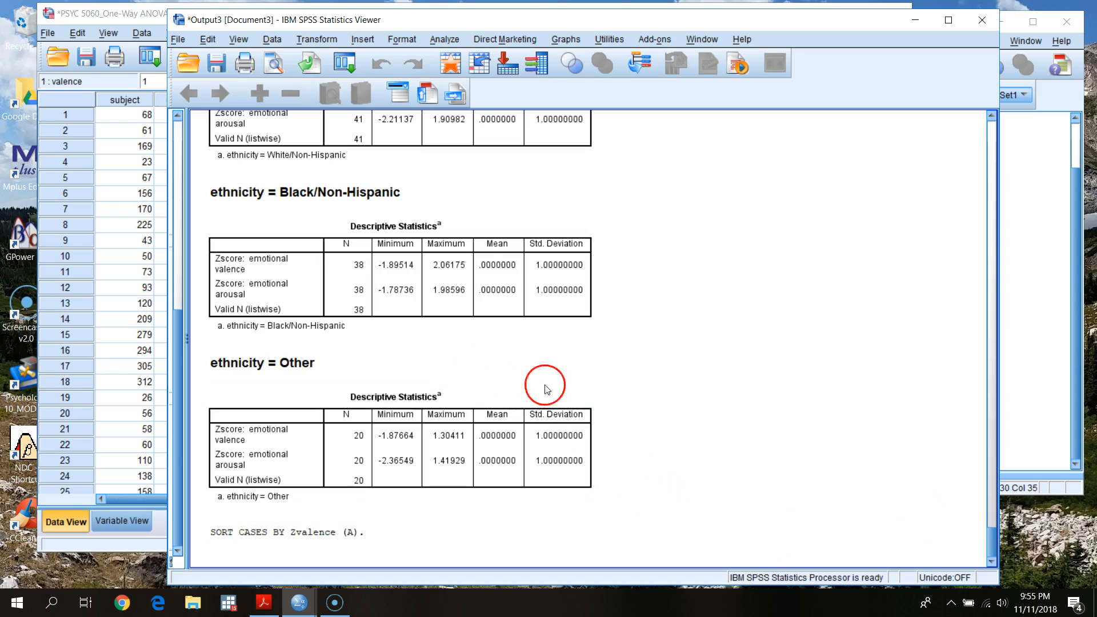
scroll(766, 451, up, 1)
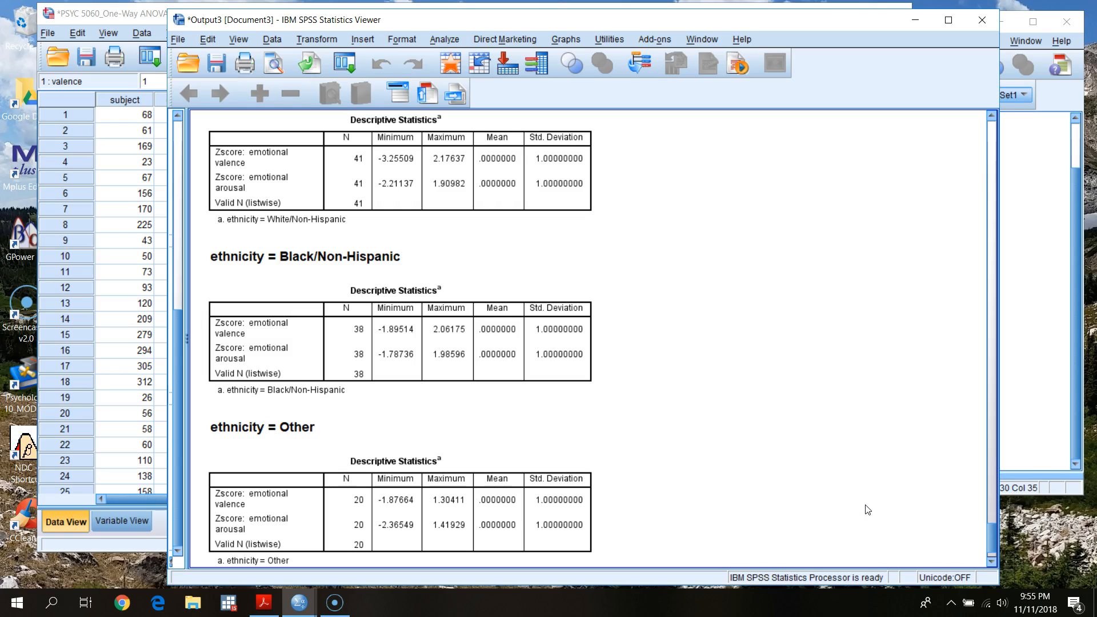
drag(995, 541, 999, 543)
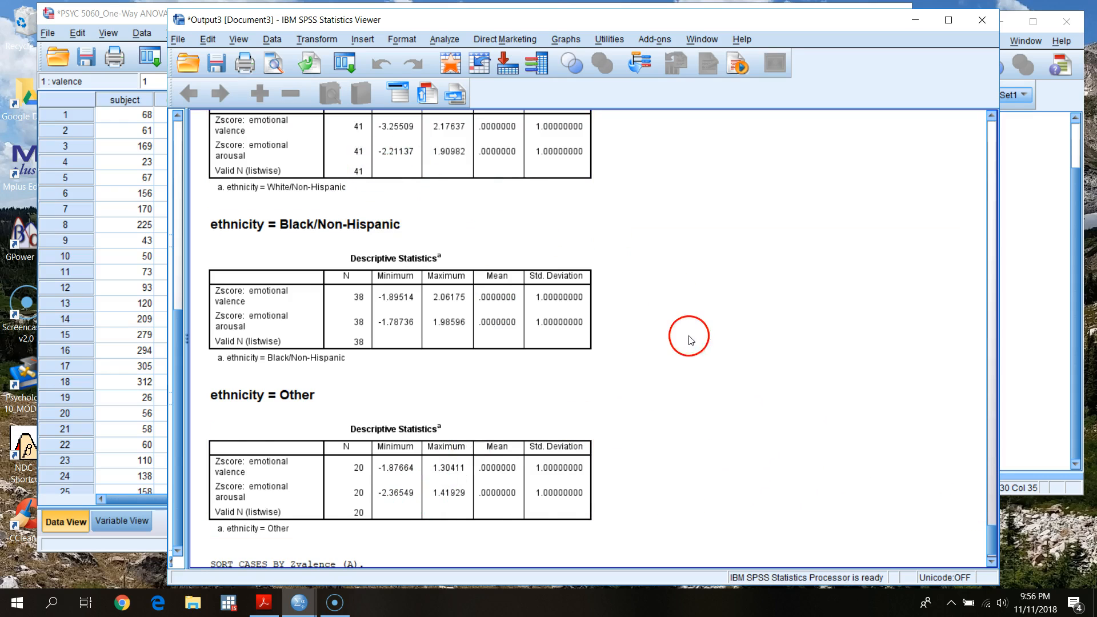
scroll(690, 341, up, 2)
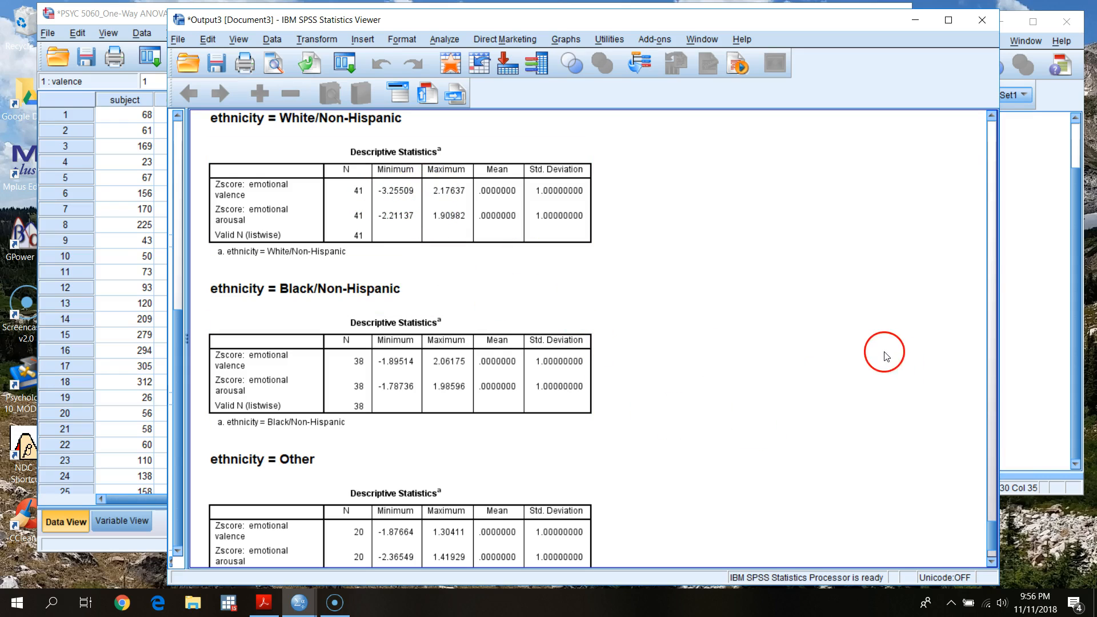
mouse_move(990, 537)
mouse_down()
mouse_move(990, 238)
mouse_move(988, 547)
mouse_up()
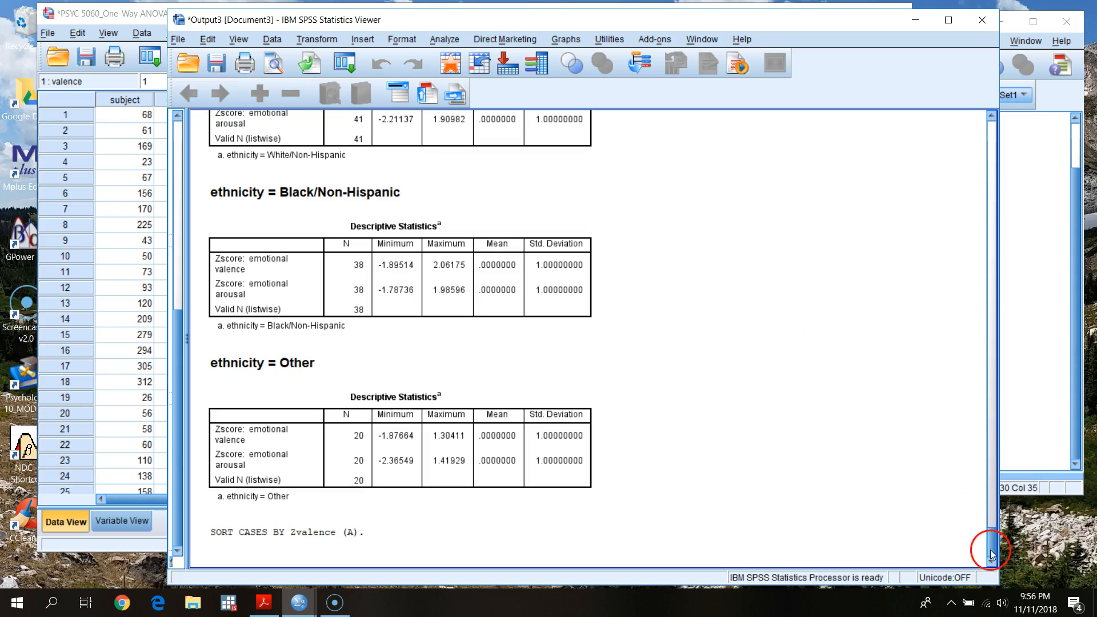
drag(996, 550, 996, 547)
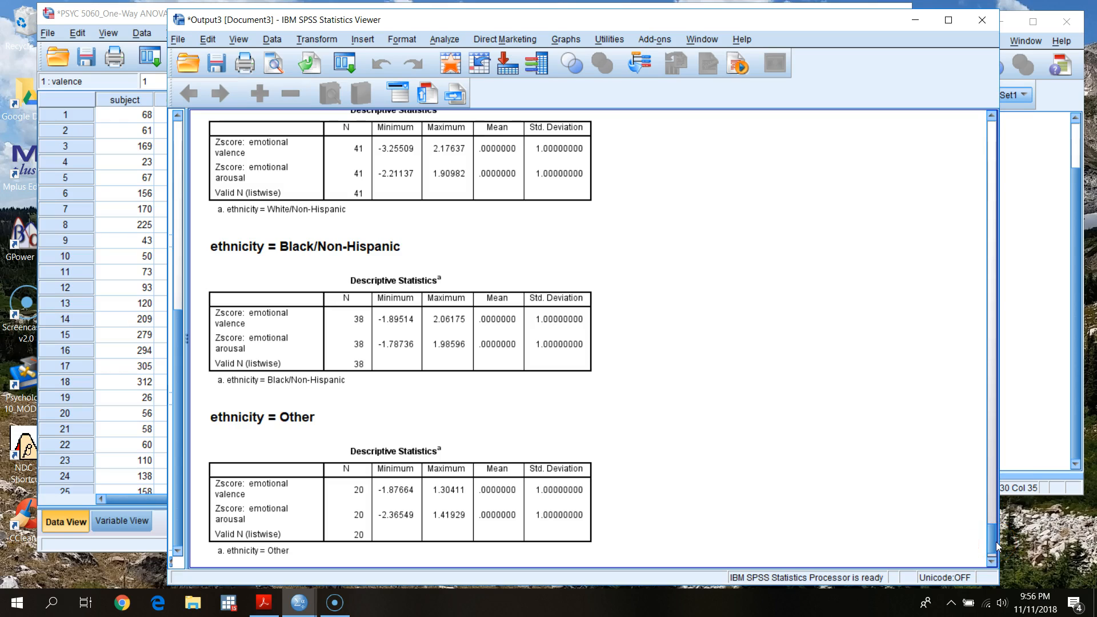
Review the earlier descriptive statistics with skewness and kurtosis of emotional valence and arousal for each ethnicity group
drag(997, 546, 1046, 156)
scroll(868, 400, down, 1)
click(747, 503)
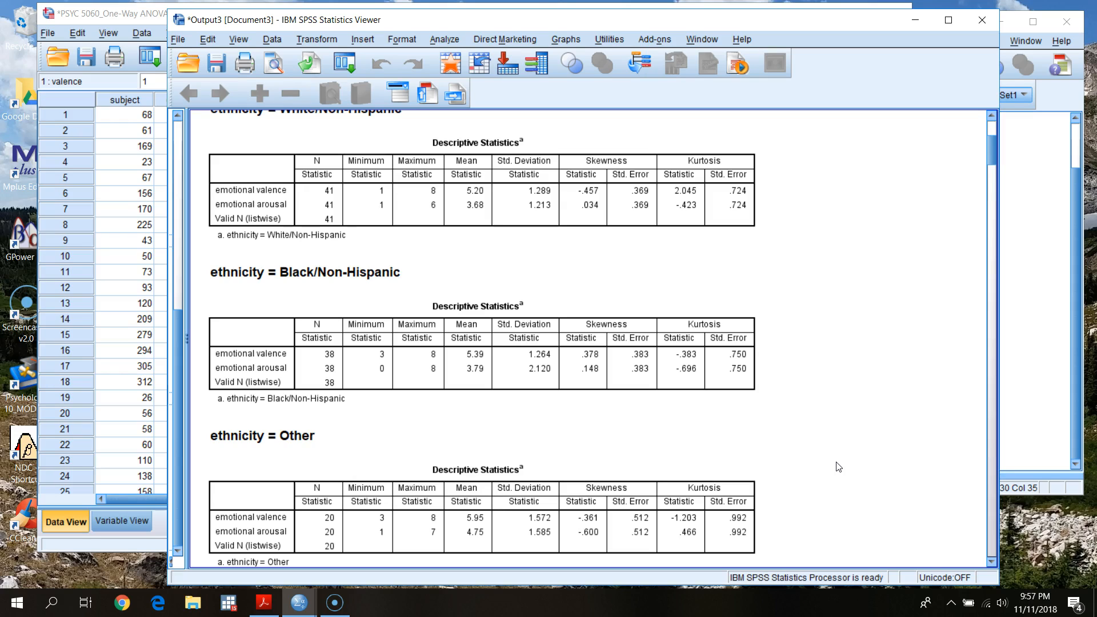
click(491, 544)
click(196, 551)
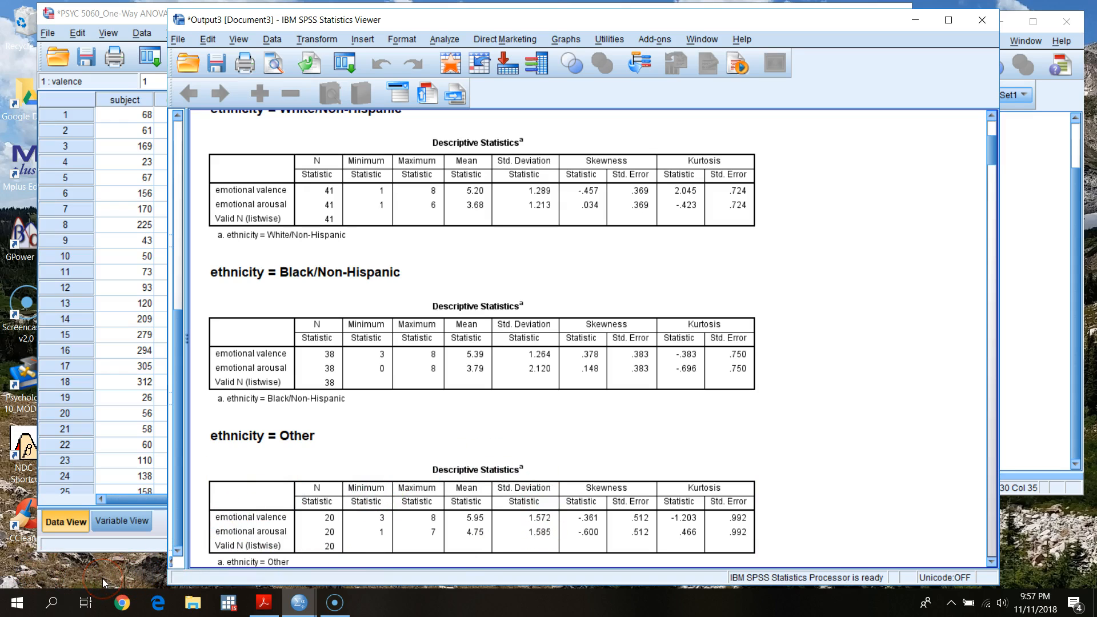